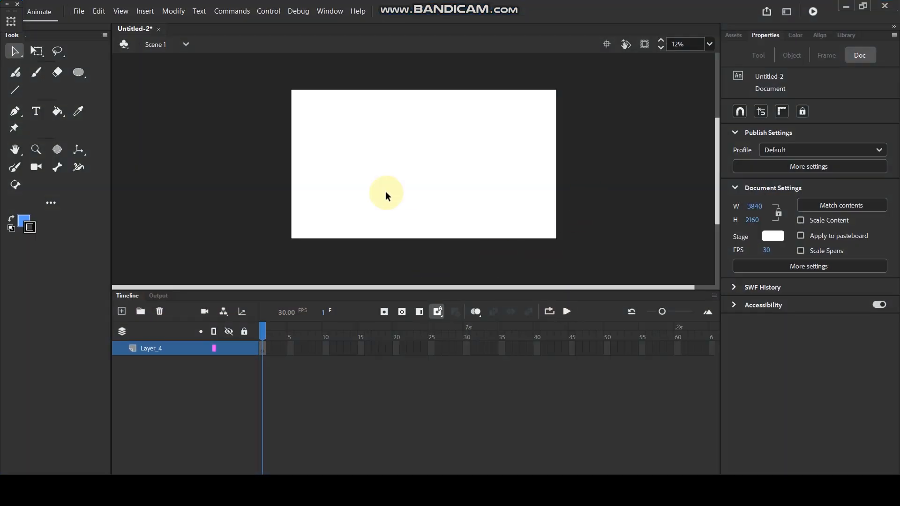
scroll(394, 164, "up", 2)
scroll(429, 144, "down", 2)
scroll(452, 143, "up", 1)
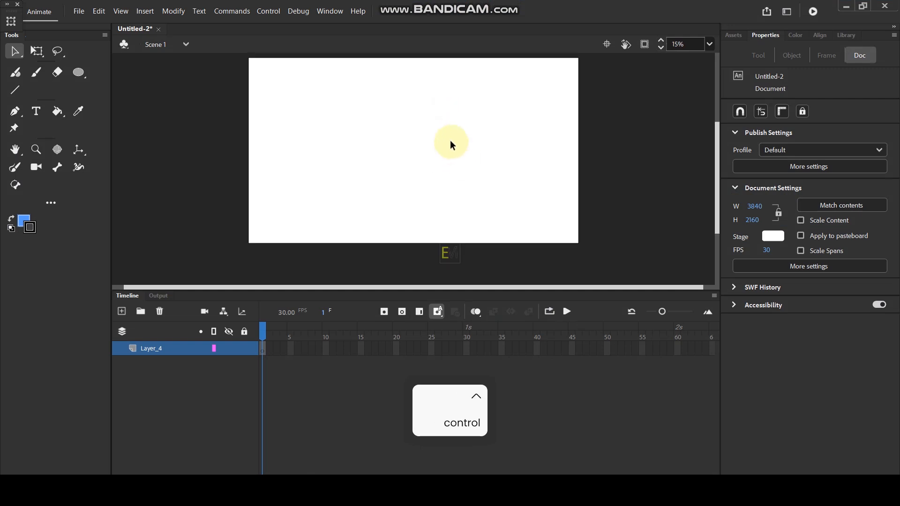
scroll(396, 126, "down", 1)
scroll(418, 131, "up", 1)
scroll(422, 123, "up", 1)
scroll(422, 123, "down", 1)
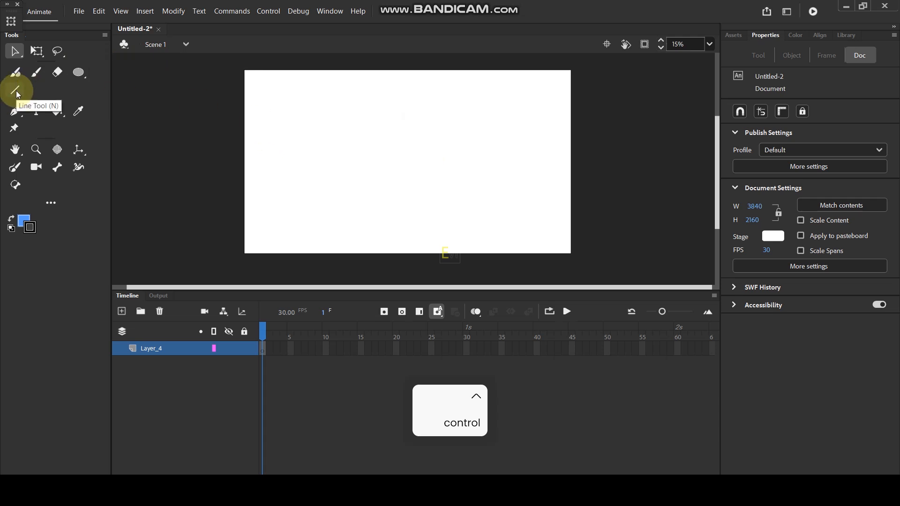
Draw a circle about 1074 px in diameter near the stage's centre with the Oval tool, and delete its blue fill
left_click(78, 72)
left_click_drag(410, 183, 452, 227)
left_click(15, 51)
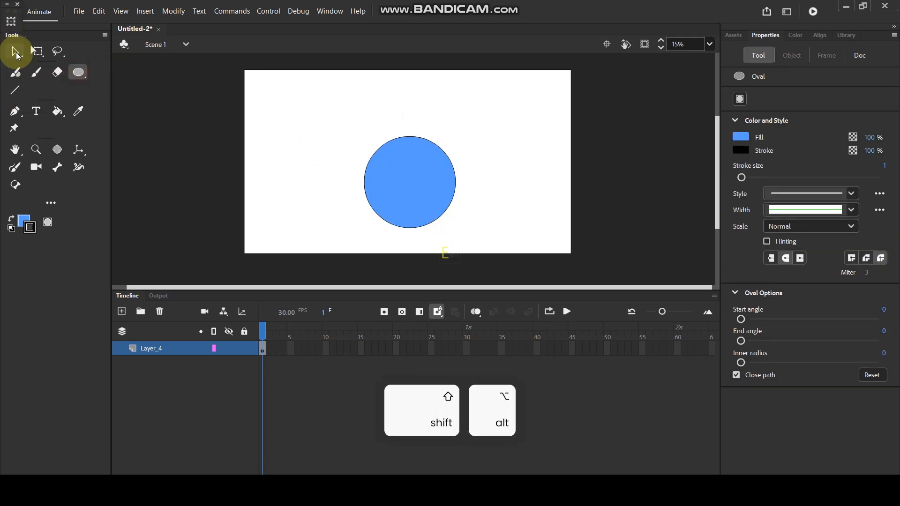
left_click(420, 184)
key("Delete")
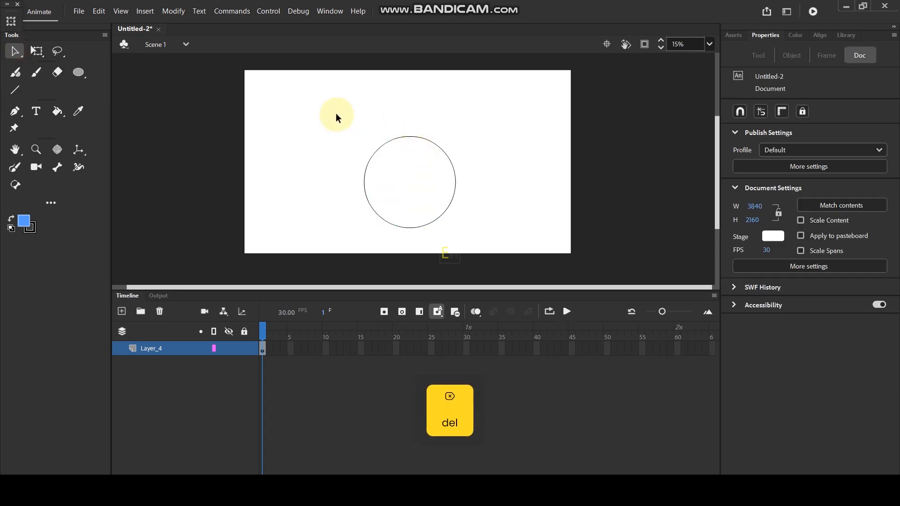
Narrow the circle outline symmetrically into an upright oval about 827 px wide using Free Transform
scroll(418, 118, "up", 2)
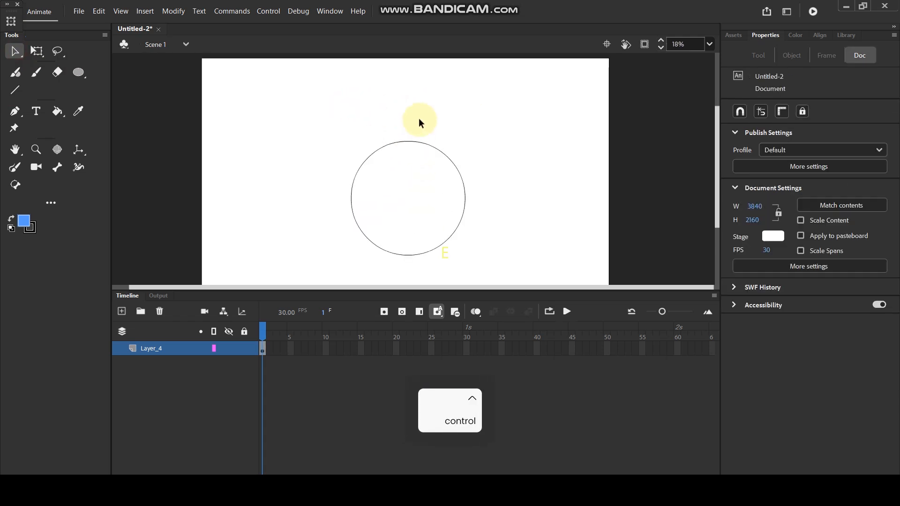
left_click(347, 185)
left_click(37, 51)
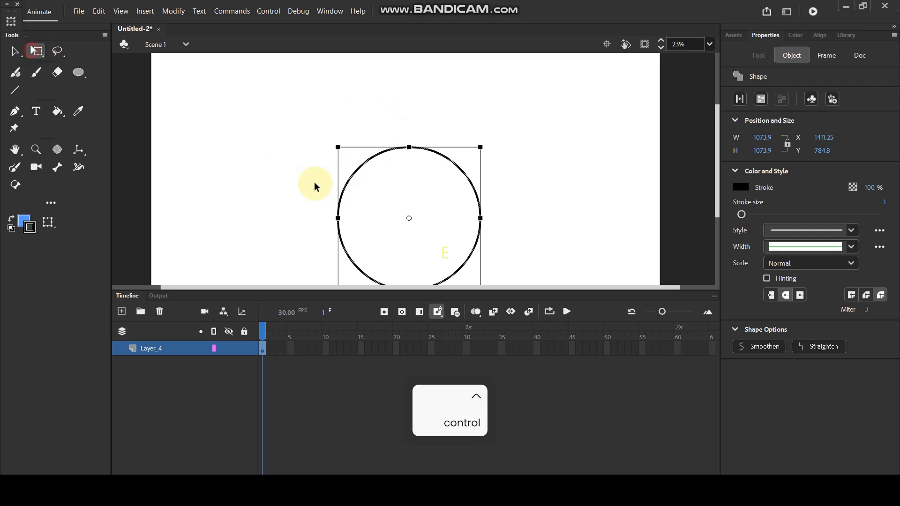
left_click_drag(338, 219, 353, 218)
left_click(537, 176)
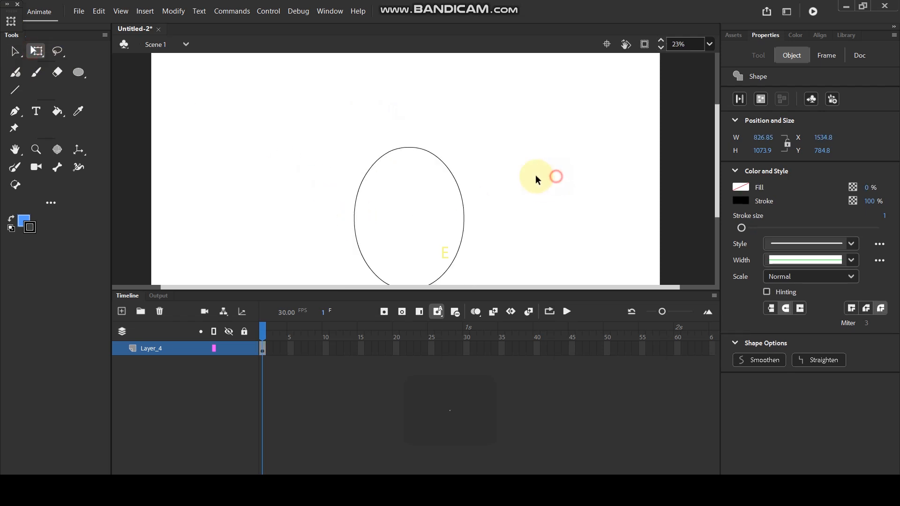
Delete the upper half of the oval and extend the right end of the remaining arc upward
left_click_drag(308, 114, 513, 227)
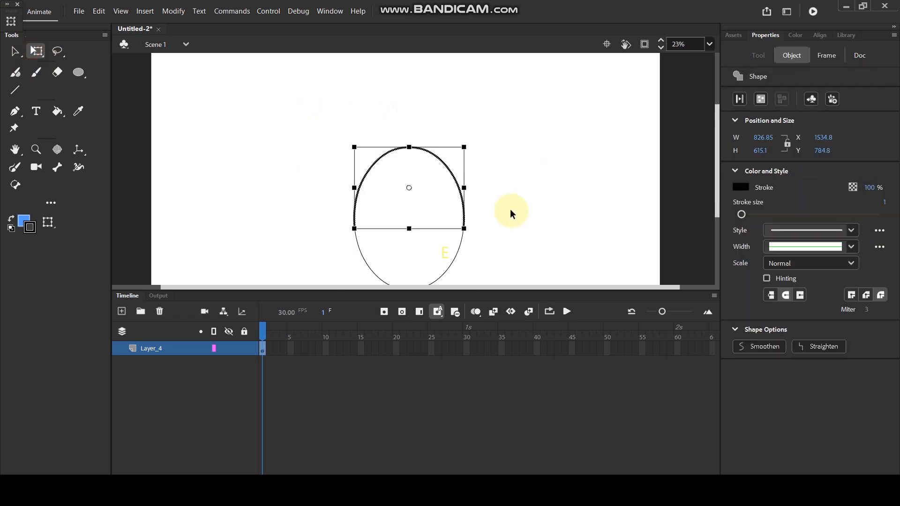
key("Delete")
scroll(417, 232, "up", 1)
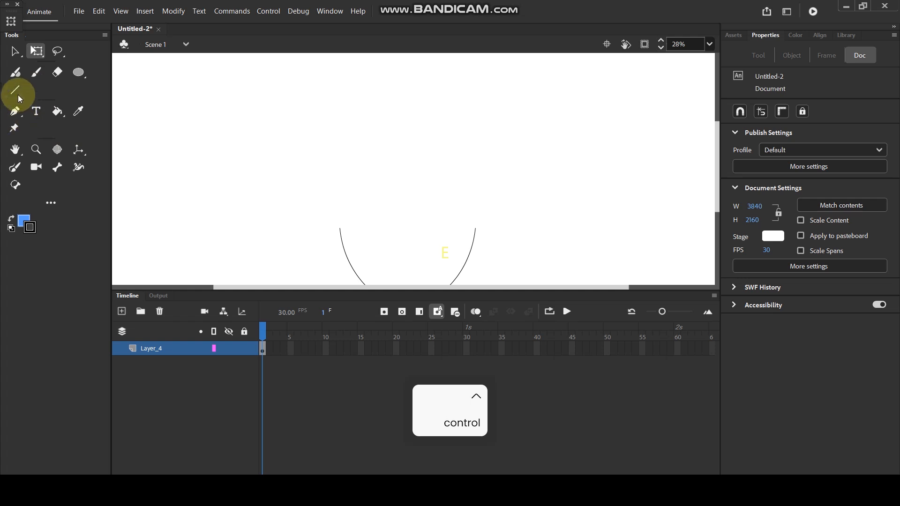
mouse_move(476, 214)
left_mouse_down()
mouse_move(453, 202)
mouse_move(461, 173)
left_mouse_up()
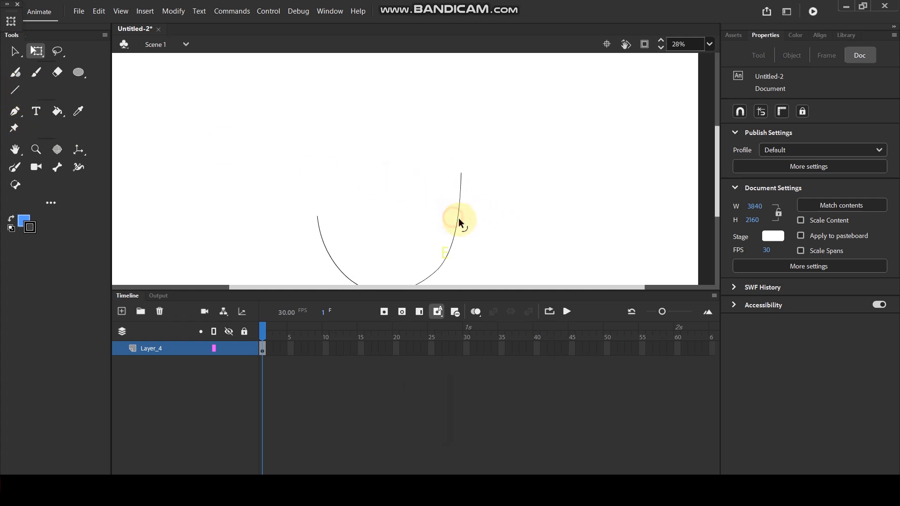
scroll(407, 199, "down", 2)
scroll(409, 201, "up", 2)
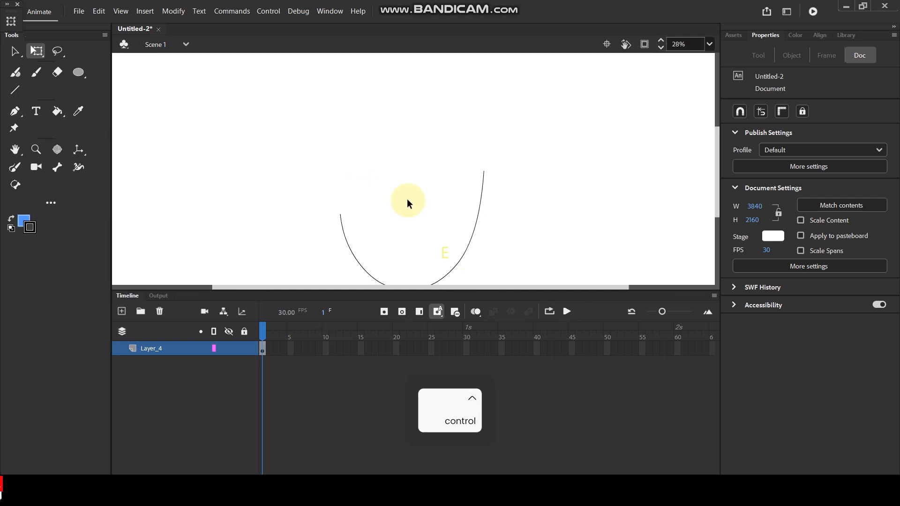
Draw the right-hand flame tongues with the Paint Brush, from the arc's right end up to a tall central tongue
left_click(15, 168)
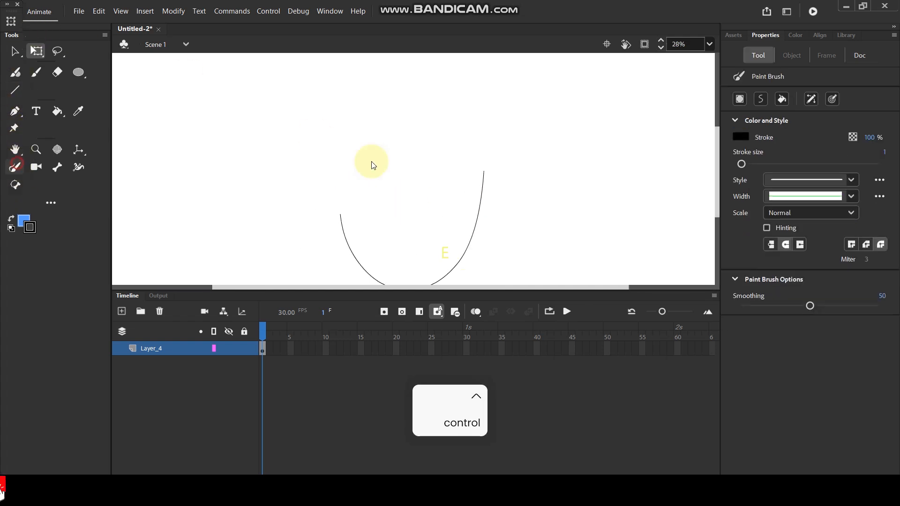
left_click_drag(487, 171, 466, 220)
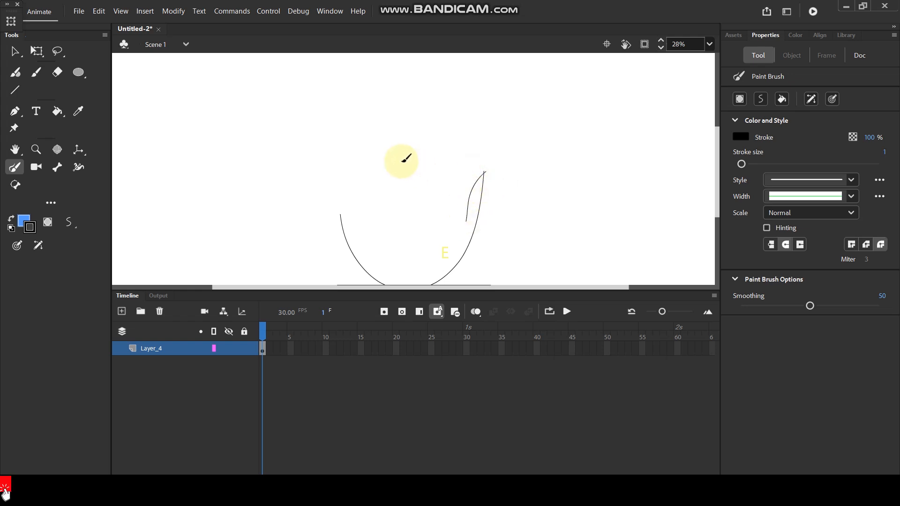
left_click_drag(411, 58, 403, 156)
mouse_move(411, 60)
left_mouse_down()
mouse_move(412, 143)
mouse_move(422, 160)
mouse_move(437, 108)
mouse_move(447, 144)
mouse_move(441, 198)
mouse_move(465, 139)
left_mouse_up()
left_click_drag(470, 216, 466, 219)
mouse_move(398, 143)
left_mouse_down()
mouse_move(382, 131)
mouse_move(369, 96)
mouse_move(380, 156)
mouse_move(395, 175)
mouse_move(372, 161)
left_mouse_up()
key("ctrl+z")
left_click_drag(364, 93, 387, 147)
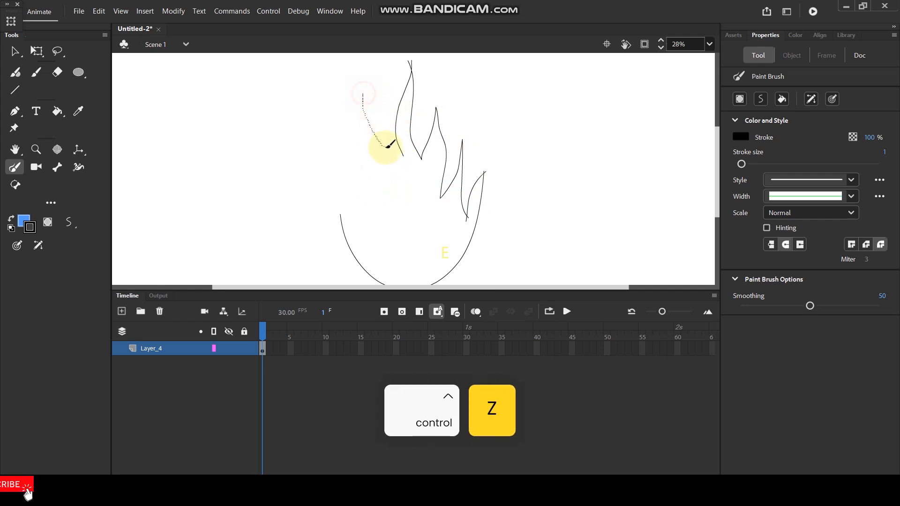
key("ctrl+z")
mouse_move(365, 91)
left_mouse_down()
mouse_move(382, 131)
mouse_move(405, 152)
left_mouse_up()
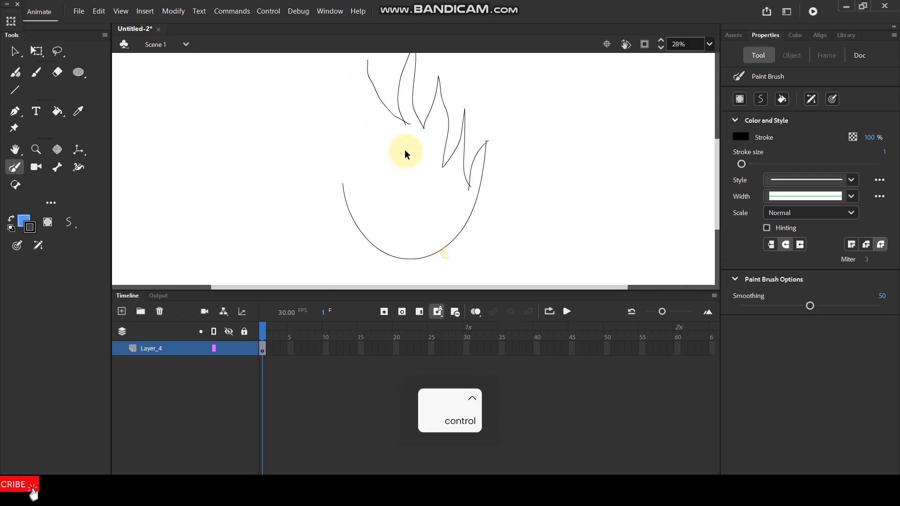
key("ctrl+z")
Draw the left flame tongues and continue the outline down the left side to the bottom of the base arc
left_click_drag(363, 69, 408, 122)
mouse_move(366, 69)
left_mouse_down()
mouse_move(374, 125)
mouse_move(399, 149)
mouse_move(349, 131)
mouse_move(358, 181)
mouse_move(376, 236)
mouse_move(421, 261)
left_mouse_up()
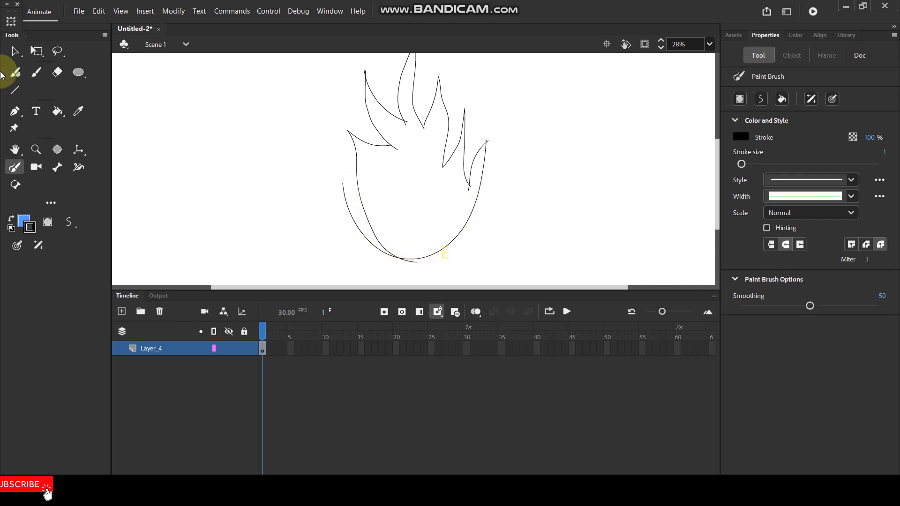
left_click(15, 52)
left_click(352, 217)
key("Delete")
left_click(413, 261)
left_click(494, 225)
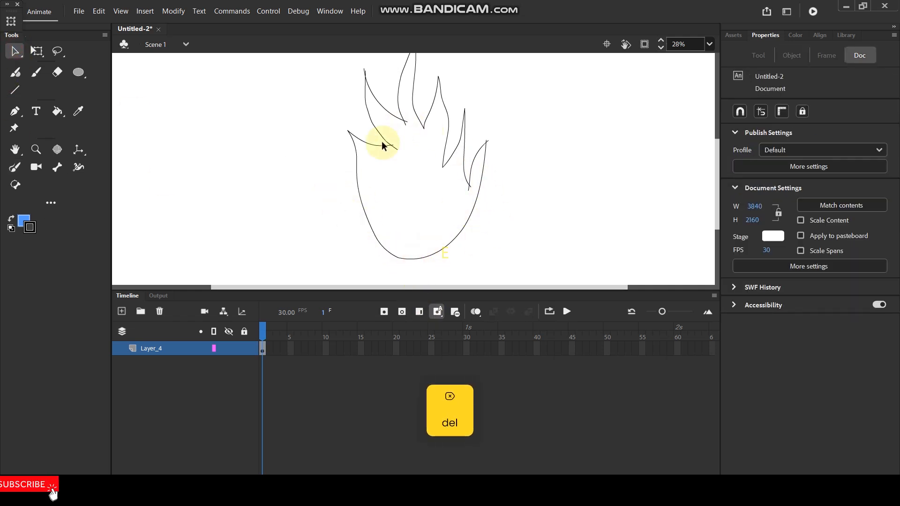
key("ctrl+z")
key("ctrl+z")
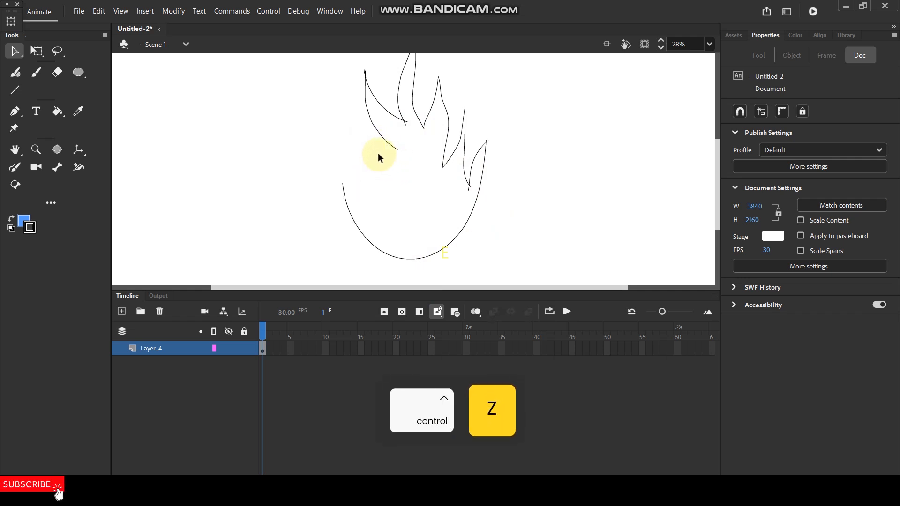
Redraw the lowest left flame tongue with the Paint Brush, continuing down the left side to the bottom of the arc
key("y")
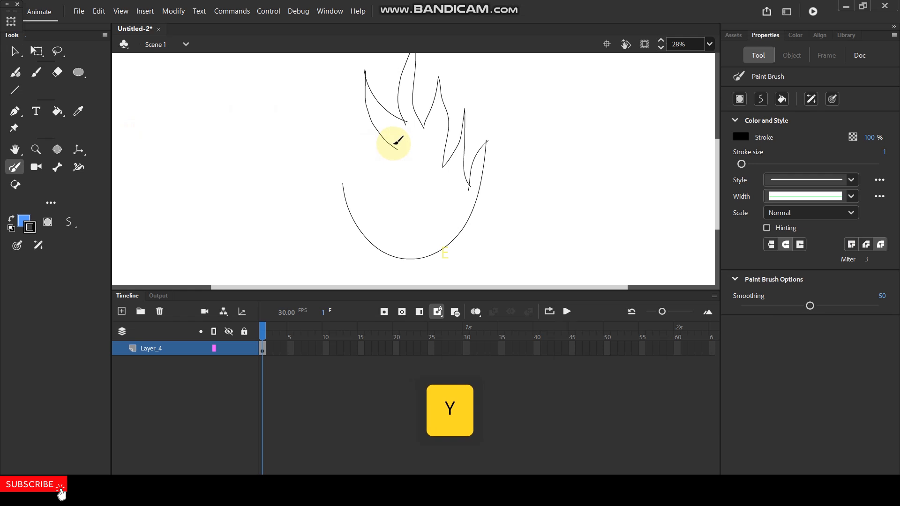
left_click_drag(394, 144, 352, 119)
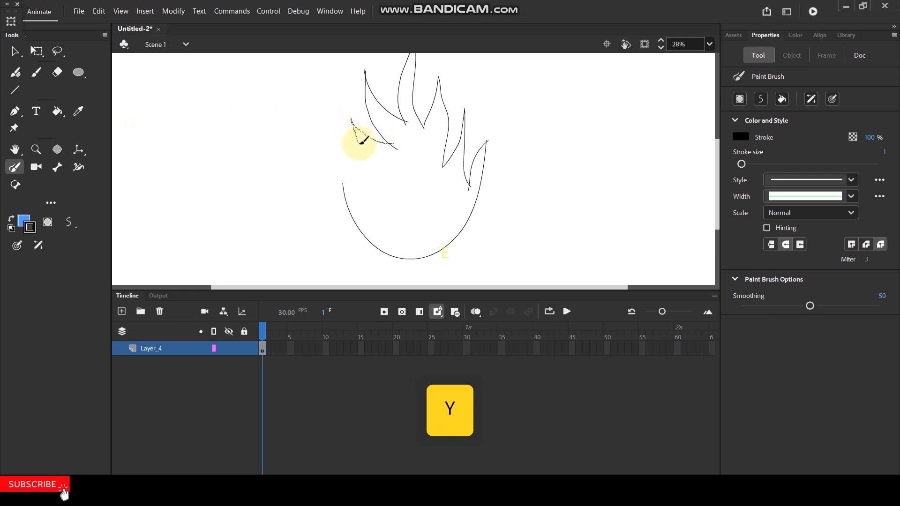
mouse_move(362, 165)
left_mouse_down()
mouse_move(378, 231)
mouse_move(418, 259)
left_mouse_up()
key("ctrl")
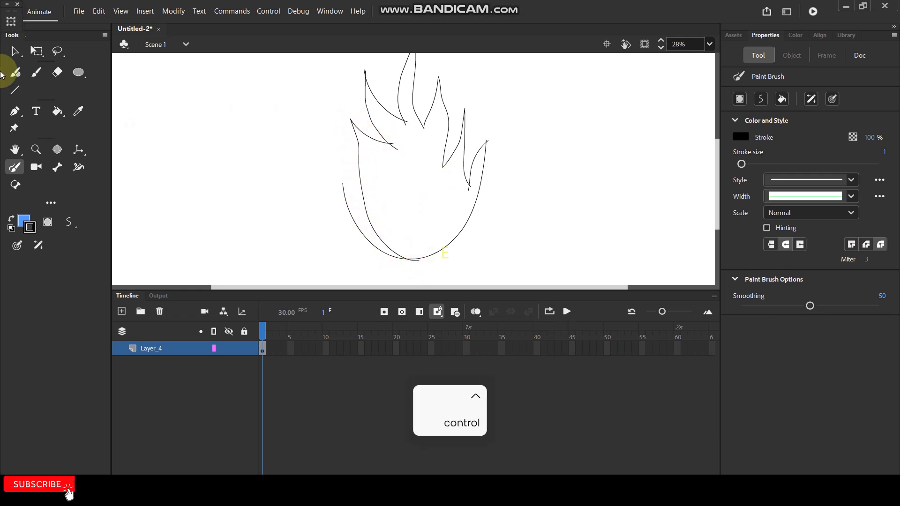
Delete the leftover left part of the original arc and the stray line end at the flame's bottom
left_click(16, 52)
left_click(359, 241)
left_click(366, 243)
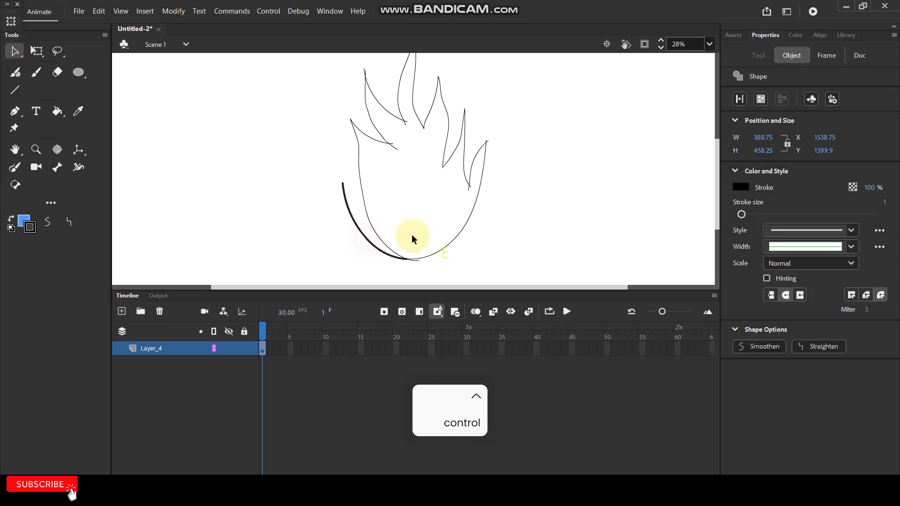
key("Delete")
left_click(417, 260)
key("Delete")
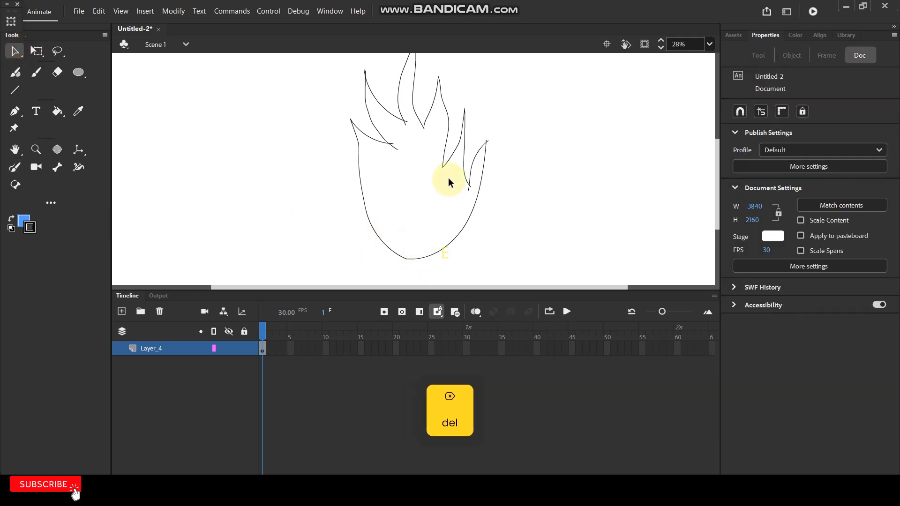
Delete the overshooting line ends at the tip of the outermost right flame tongue
scroll(455, 178, "down", 2)
scroll(434, 141, "up", 5)
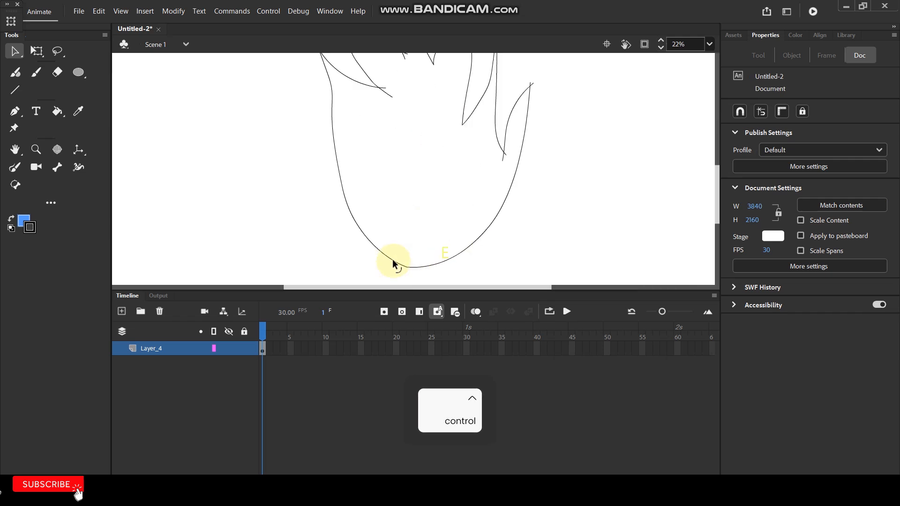
scroll(392, 263, "up", 2)
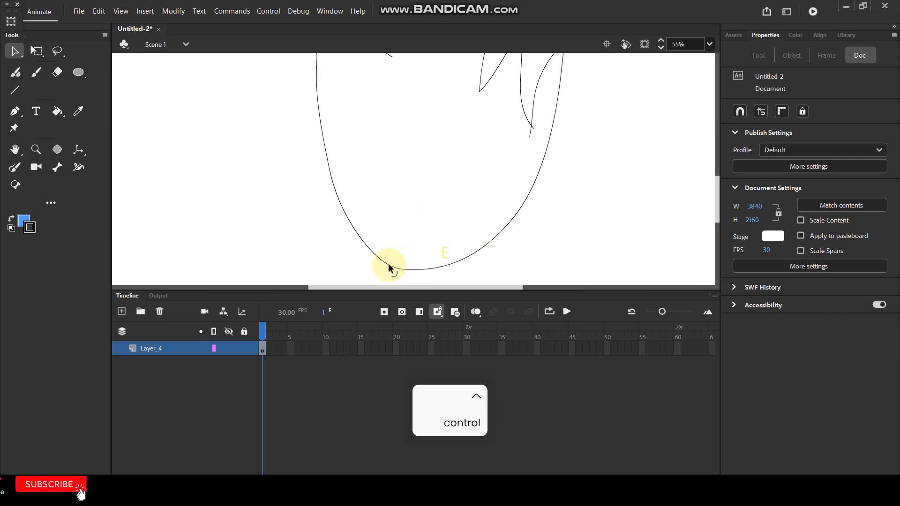
scroll(418, 207, "down", 3)
scroll(471, 170, "up", 4)
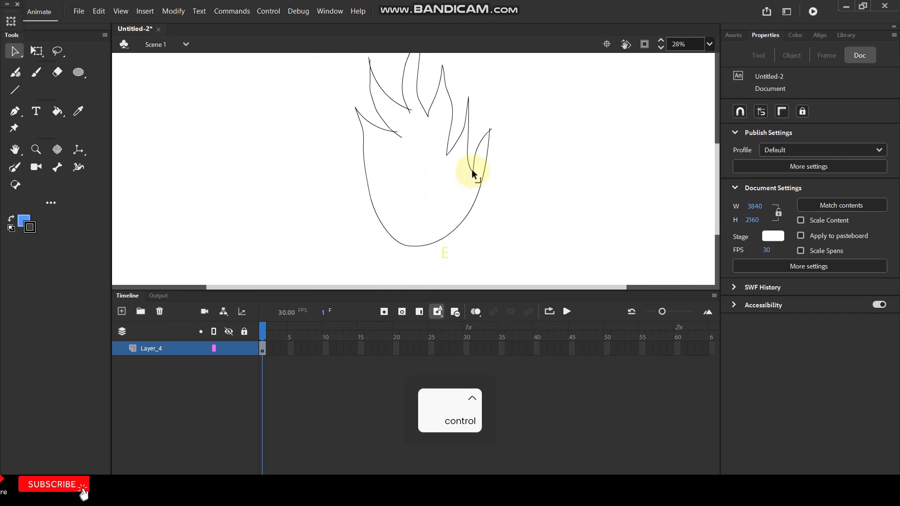
left_click(483, 179)
key("Delete")
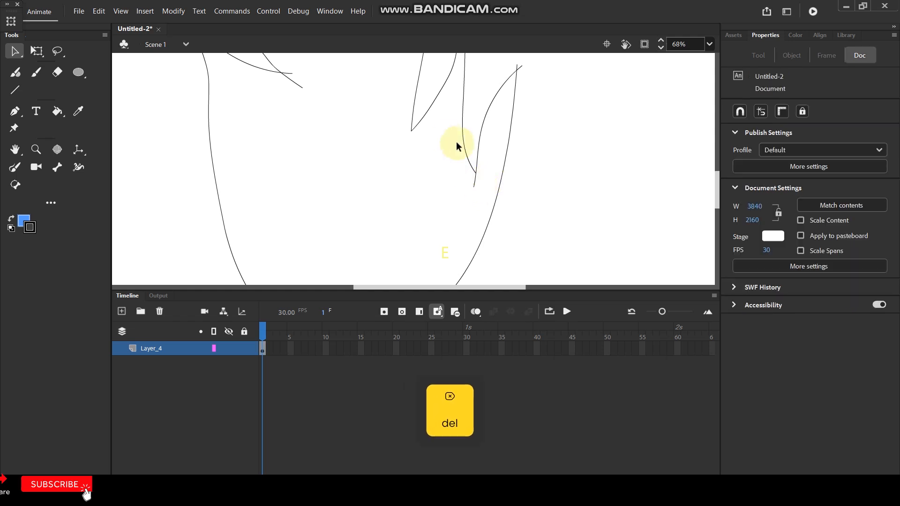
left_click(520, 67)
key("Delete")
left_click(516, 66)
key("Delete")
Delete the overshooting line ends at the tip of the lowest left flame tongue
left_click_drag(543, 107, 568, 224)
left_click(315, 190)
key("Delete")
left_click(348, 137)
key("Delete")
Delete the overshooting line ends at the tip of the tall central flame tongue
scroll(403, 164, "down", 3)
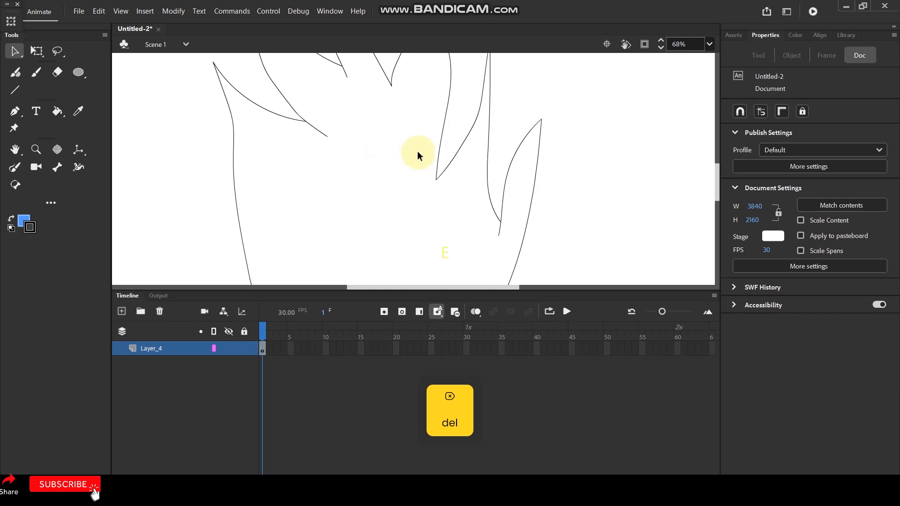
scroll(493, 188, "down", 3)
scroll(450, 131, "up", 1)
scroll(446, 133, "up", 3)
left_click(432, 104)
key("Delete")
left_click(436, 113)
key("Delete")
key("Delete")
Delete the crossing line ends at the tip of the upper left flame tongue
left_click(287, 214)
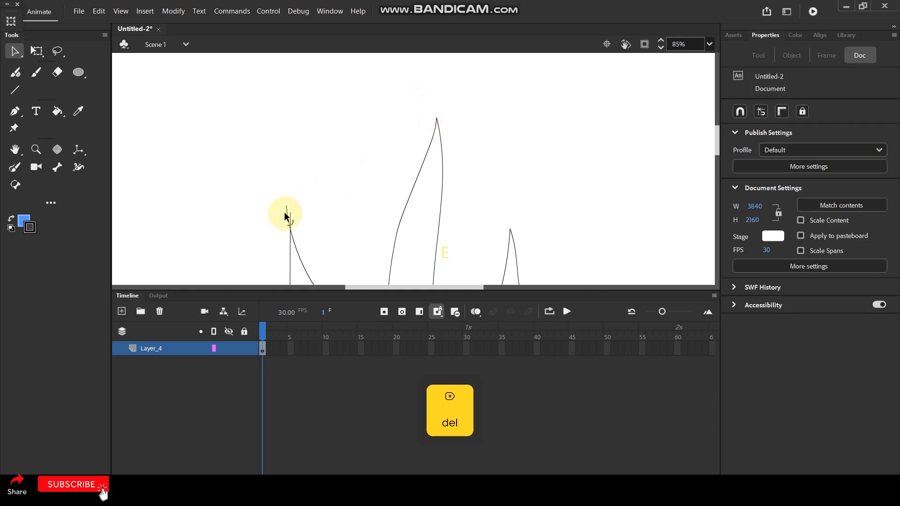
key("Delete")
left_click(290, 215)
key("Delete")
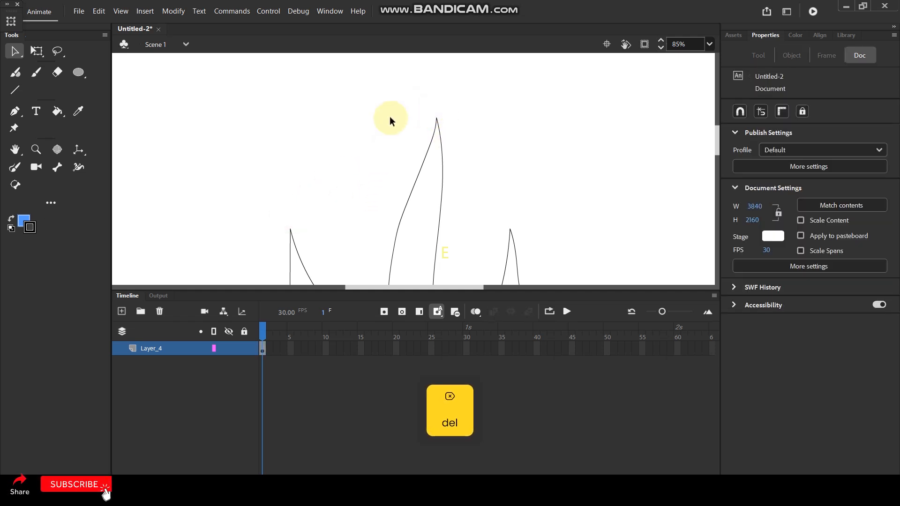
Select the whole flame outline and convert it to a Movie Clip symbol
scroll(418, 94, "down", 5)
left_click_drag(367, 84, 456, 235)
scroll(445, 147, "up", 2)
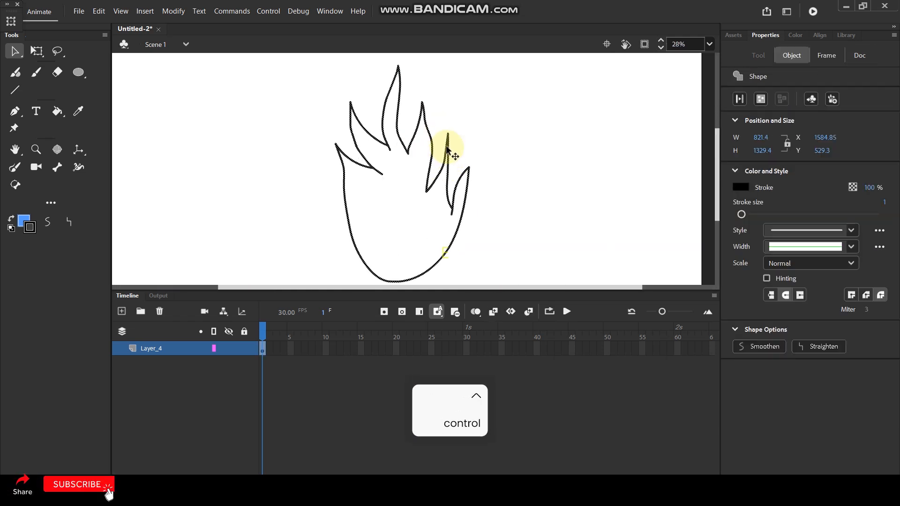
key("F8")
left_click(380, 106)
left_click(359, 121)
left_click(513, 90)
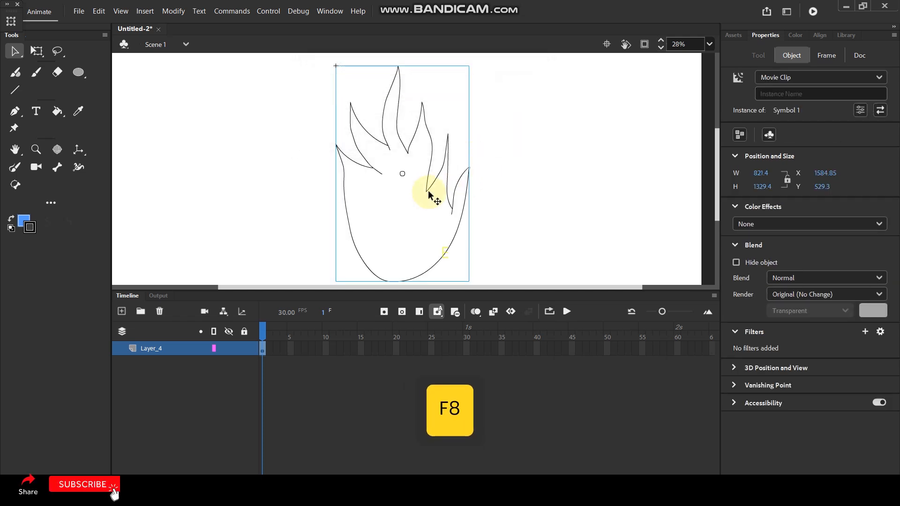
Open the flame symbol for editing, insert a second keyframe and place it at frame 4
double_click(427, 187)
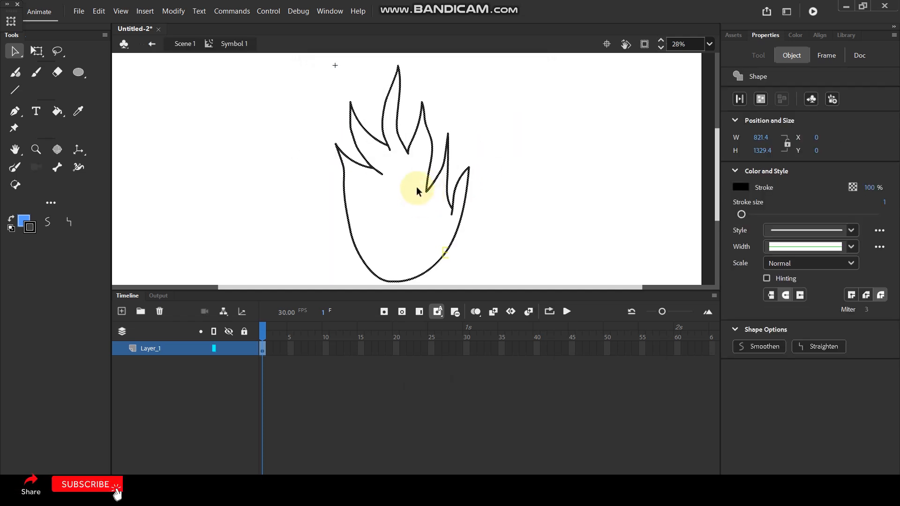
key("F6")
left_click(488, 115)
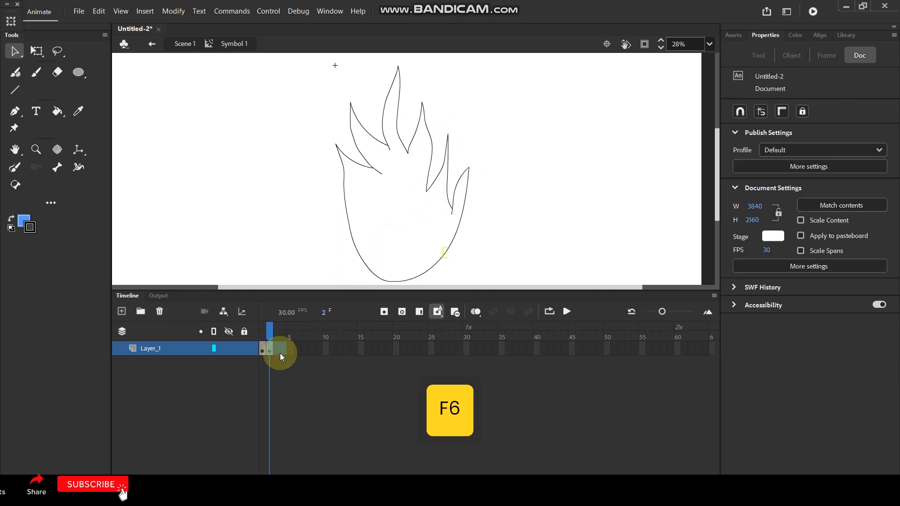
left_click(268, 349)
left_click_drag(283, 348, 283, 349)
left_click(499, 145)
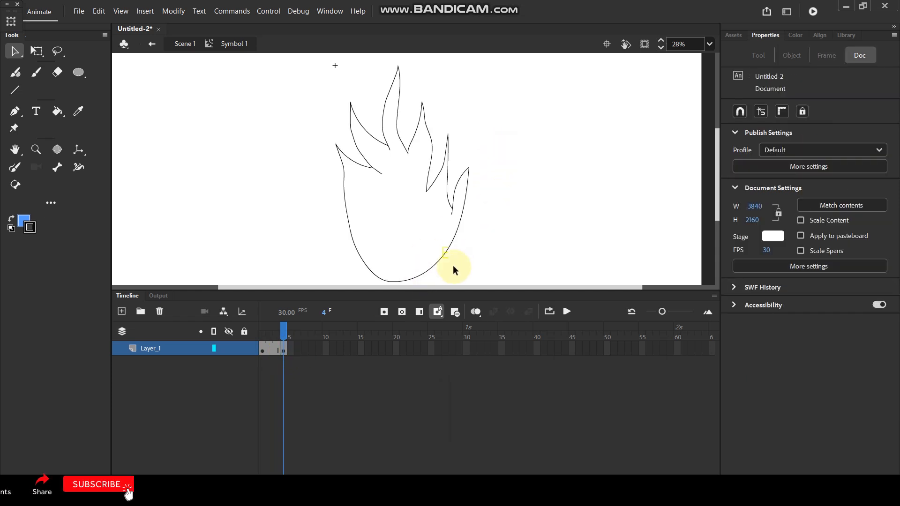
Delete the flame tongues above the rounded base on frame 4 and turn on onion skinning
mouse_move(308, 61)
left_mouse_down()
mouse_move(428, 136)
mouse_move(482, 221)
left_mouse_up()
key("Delete")
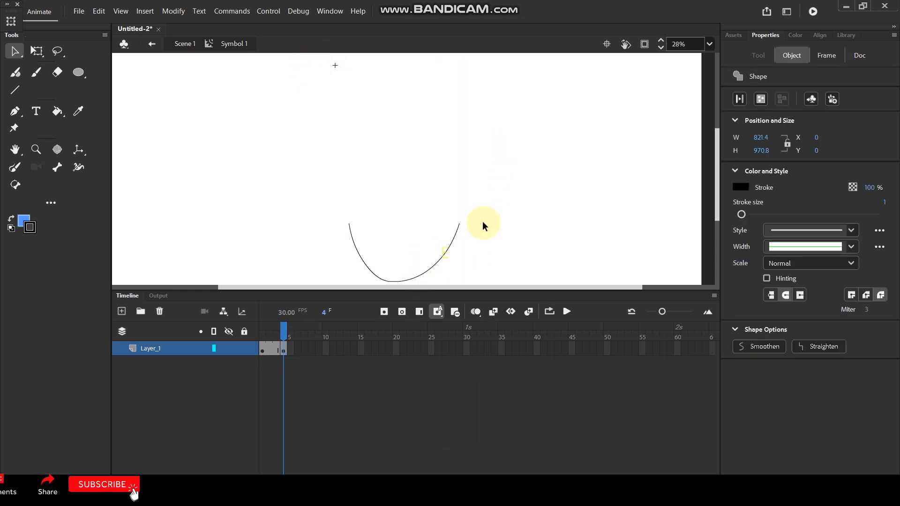
left_click(474, 313)
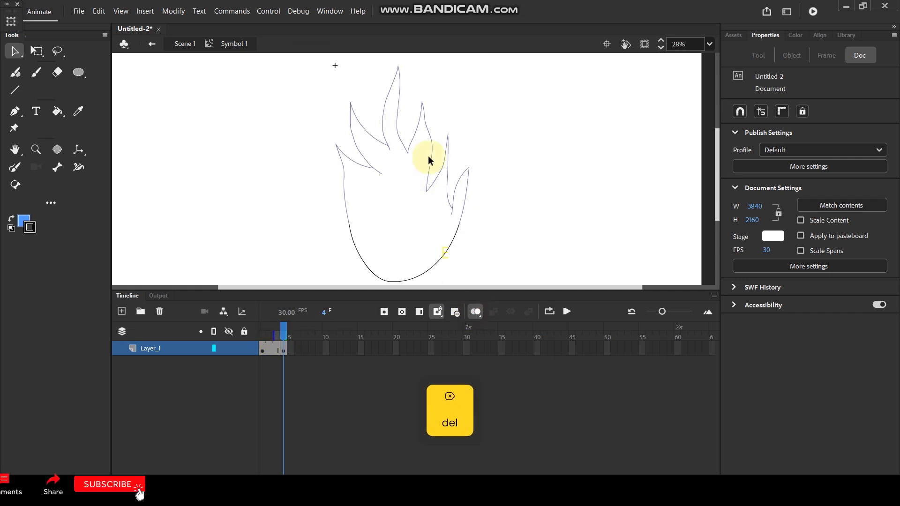
Redraw the tall central tongue and the one right of it with the Paint Brush, tips slightly above and right of the onion-skin outline
scroll(415, 141, "up", 1)
left_click_drag(420, 97, 425, 118)
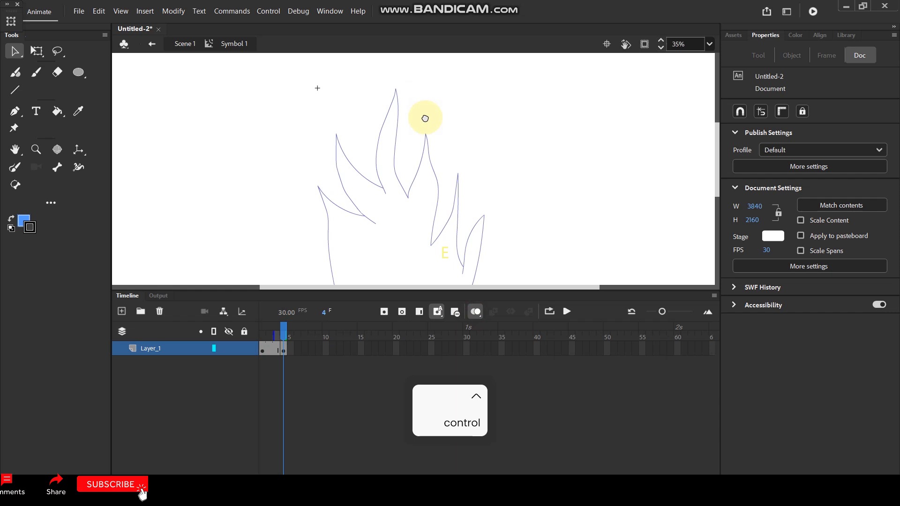
key("y")
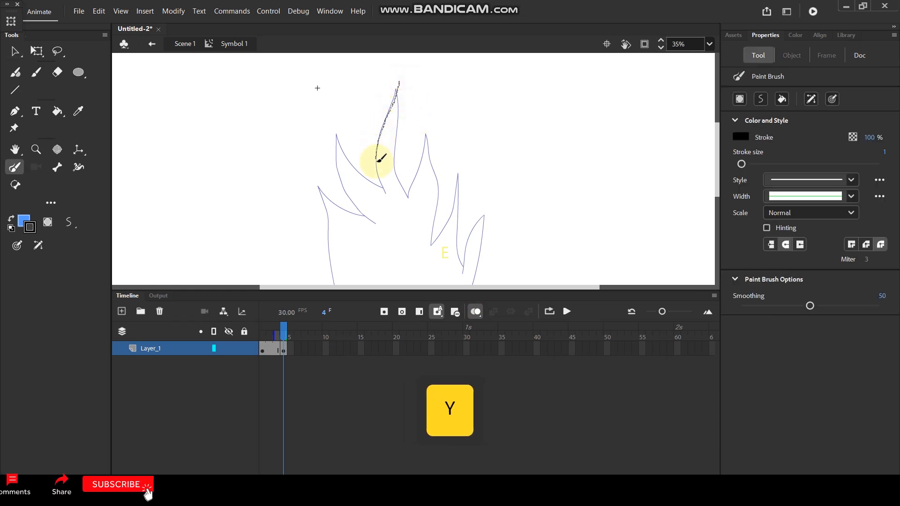
left_click_drag(379, 186, 381, 201)
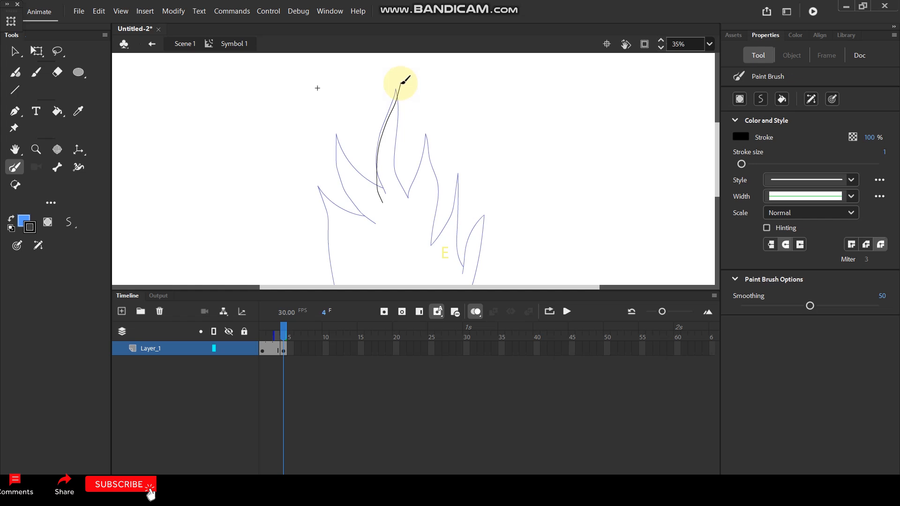
mouse_move(394, 151)
left_mouse_down()
mouse_move(399, 188)
mouse_move(413, 208)
mouse_move(441, 116)
left_mouse_up()
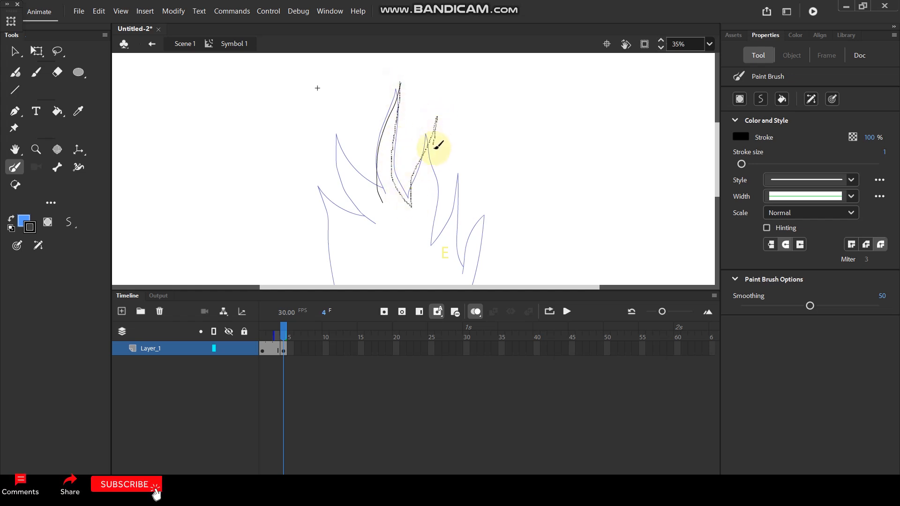
left_click_drag(437, 238, 433, 249)
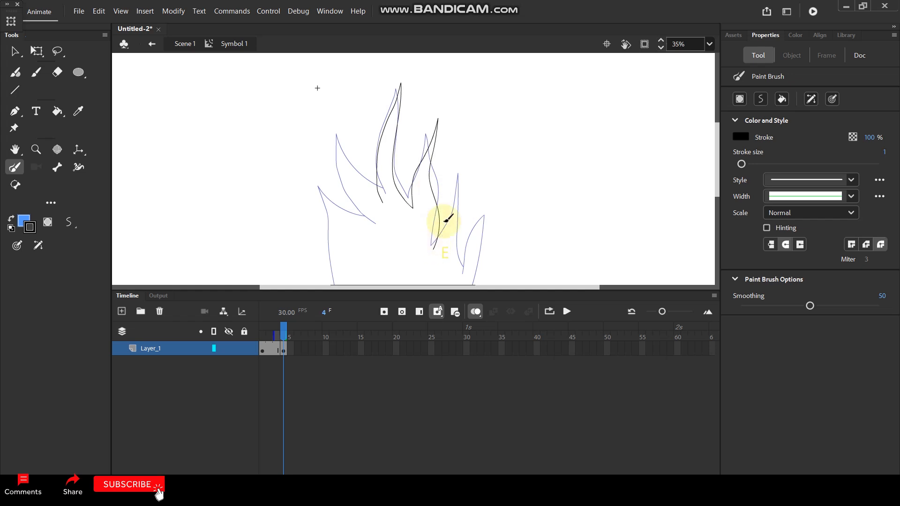
Paint the two rightmost flame tongues on frame 4 with higher tips and join the right side to the base curve
scroll(464, 143, "down", 2)
scroll(467, 194, "up", 3)
mouse_move(422, 220)
left_mouse_down()
mouse_move(450, 176)
mouse_move(461, 125)
mouse_move(463, 155)
left_mouse_up()
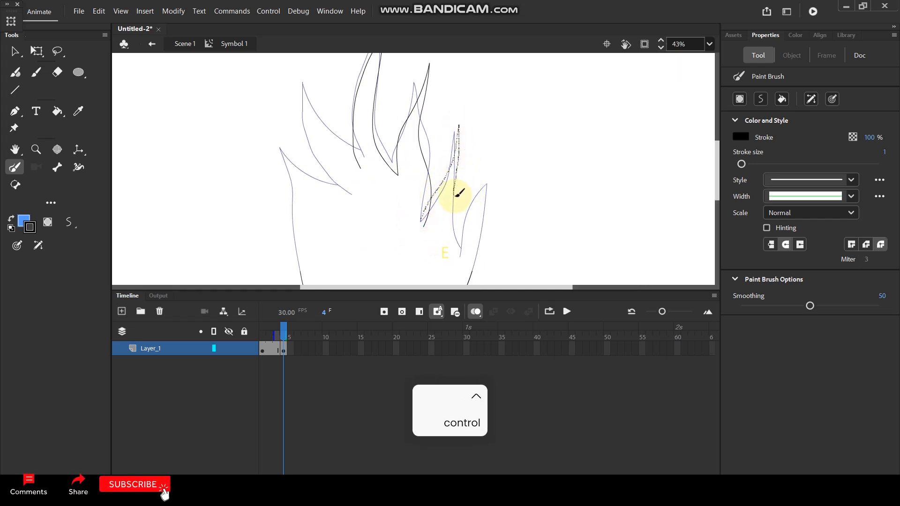
mouse_move(467, 247)
left_mouse_down()
mouse_move(489, 159)
mouse_move(494, 206)
left_mouse_up()
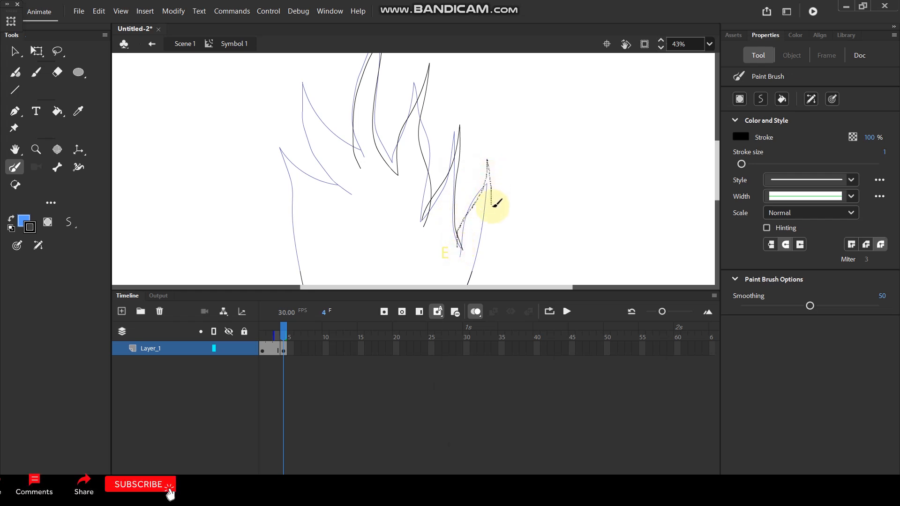
left_click_drag(467, 283, 465, 285)
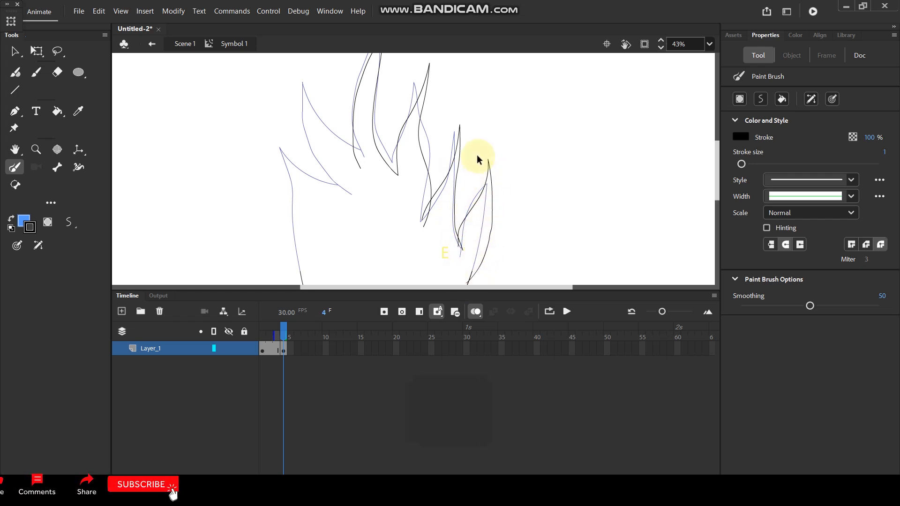
Paint the two left flame tongues on frame 4 and bring the left side down to meet the base curve
left_click_drag(332, 92, 383, 116)
mouse_move(412, 180)
left_mouse_down()
mouse_move(372, 130)
mouse_move(362, 91)
mouse_move(369, 180)
mouse_move(411, 215)
mouse_move(365, 182)
mouse_move(341, 143)
mouse_move(354, 194)
mouse_move(346, 291)
left_mouse_up()
scroll(380, 190, "up", 2)
scroll(368, 145, "down", 4)
scroll(378, 187, "up", 4)
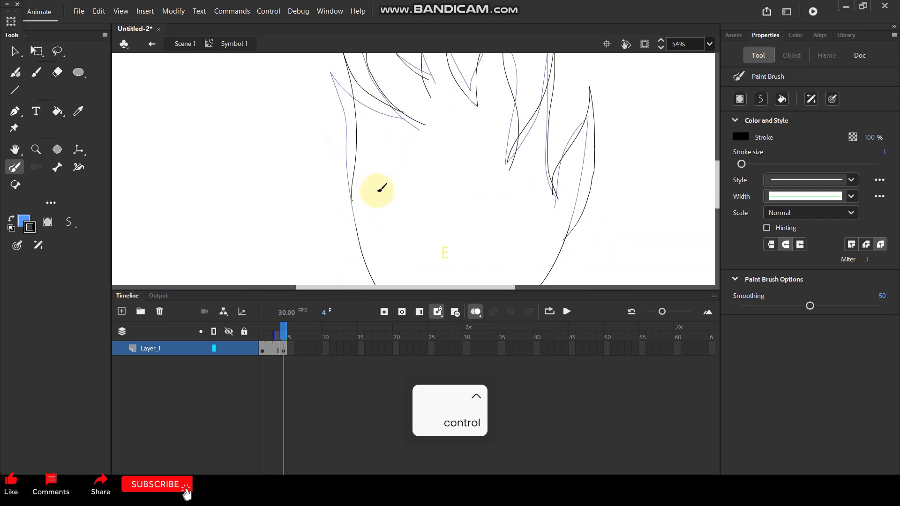
key("v")
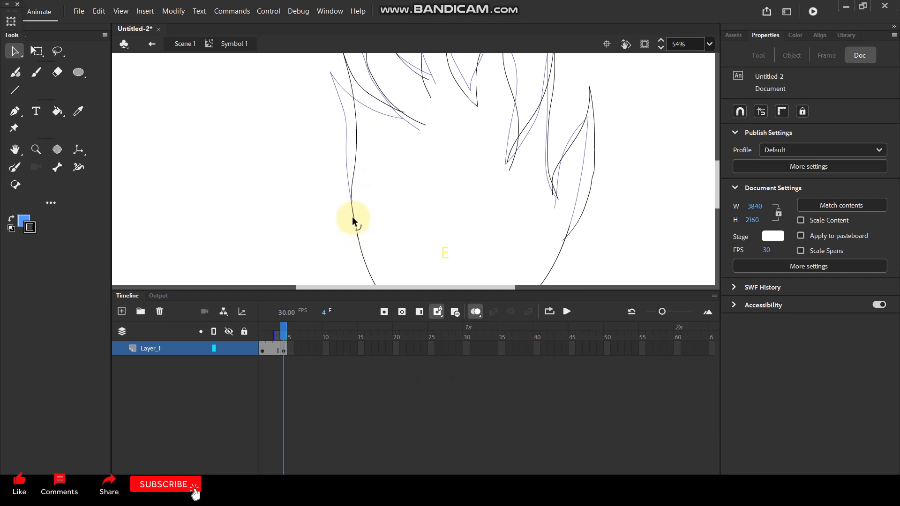
Insert a keyframe at frame 7 of the flame symbol's layer
scroll(384, 186, "down", 5)
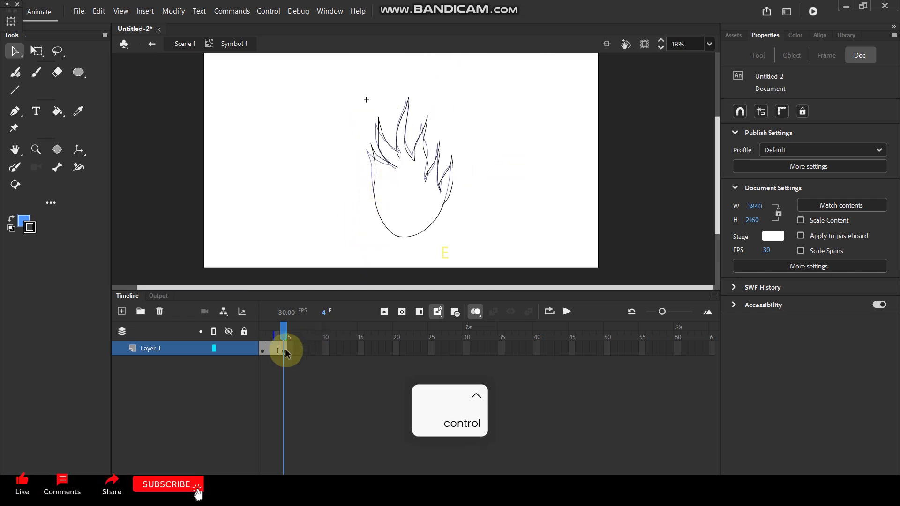
mouse_move(283, 337)
left_mouse_down()
mouse_move(257, 338)
mouse_move(281, 338)
mouse_move(296, 362)
mouse_move(302, 353)
left_mouse_up()
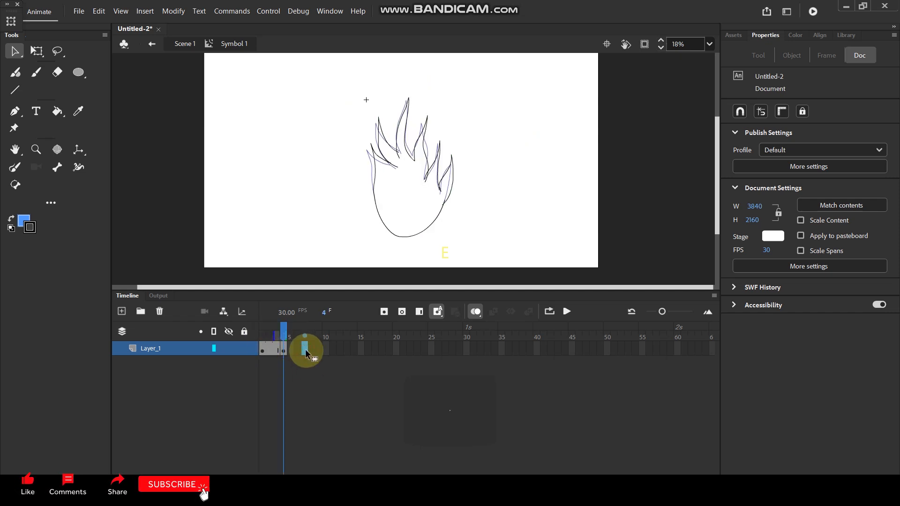
left_click(305, 350)
key("F6")
Delete the flame tongues above the rounded base on frame 7, leaving only the lower curve
left_click(280, 118)
scroll(430, 162, "up", 3)
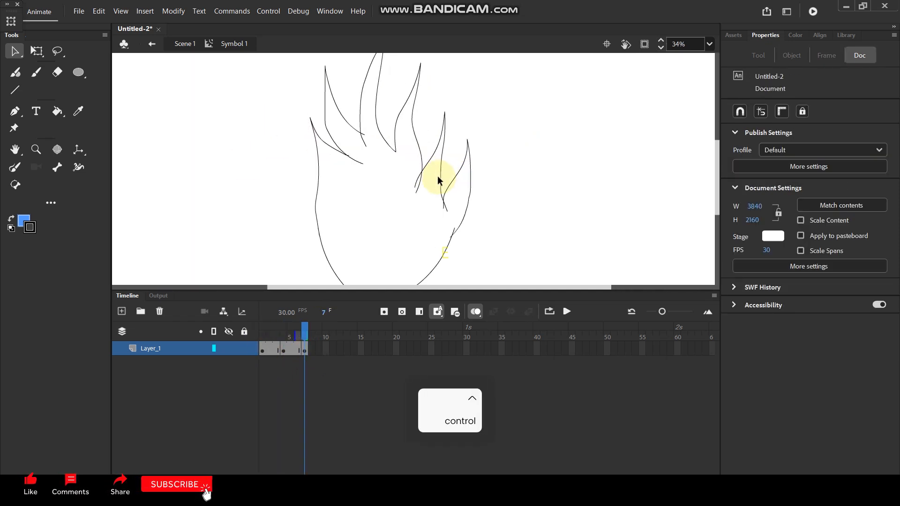
left_click(419, 188)
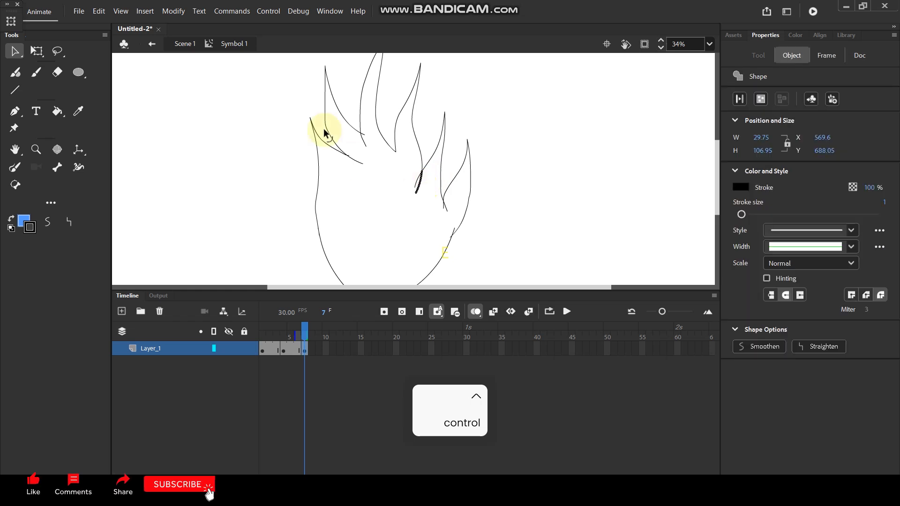
scroll(353, 96, "down", 4)
mouse_move(364, 75)
left_mouse_down()
mouse_move(477, 167)
mouse_move(475, 186)
left_mouse_up()
left_click(475, 164)
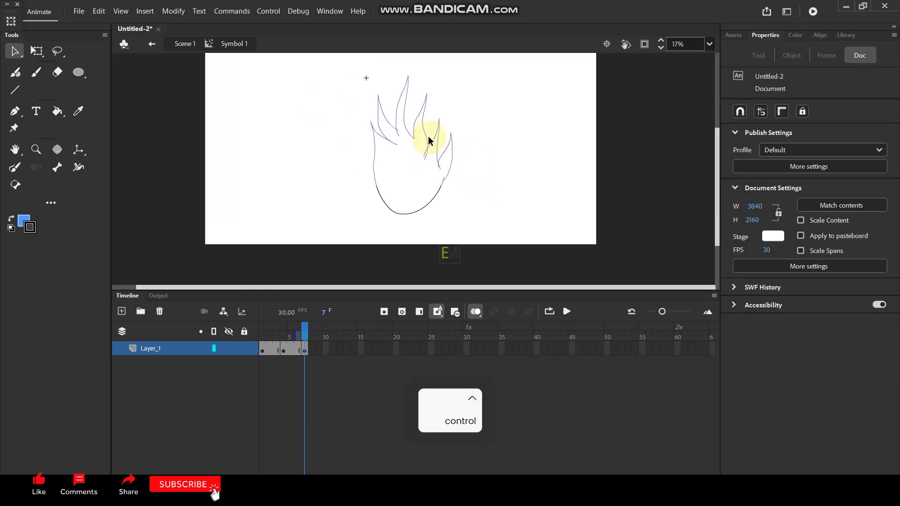
Redraw the central tongue and the one right of it on frame 7 with the Paint Brush, tips lower than the onion-skin outline
scroll(428, 141, "up", 3)
scroll(403, 153, "up", 2)
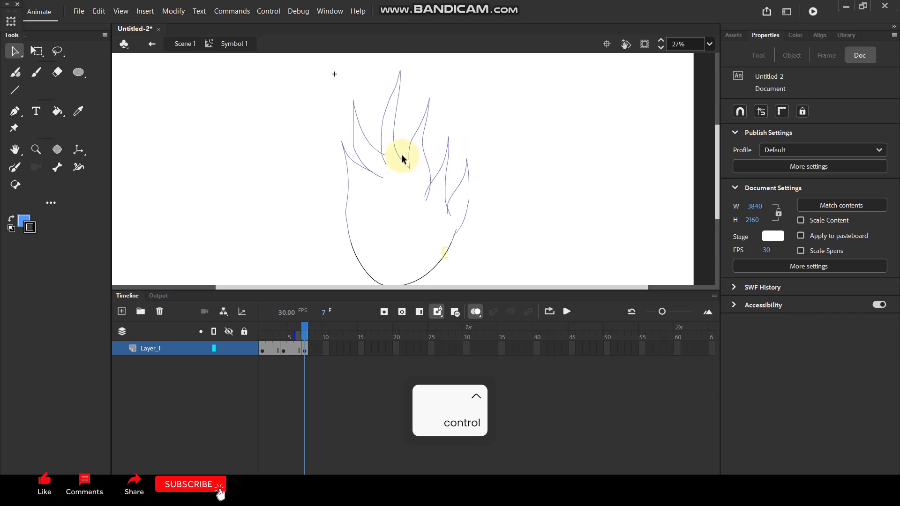
key("y")
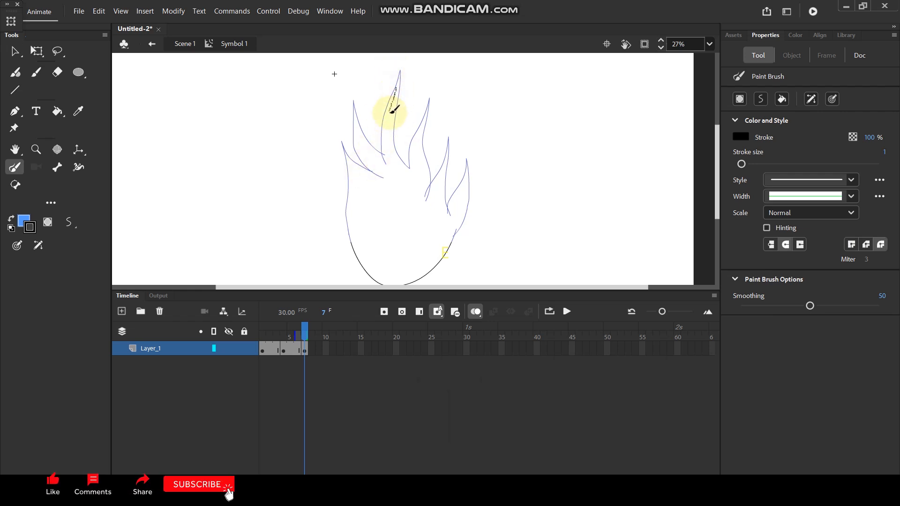
left_click_drag(390, 165, 389, 169)
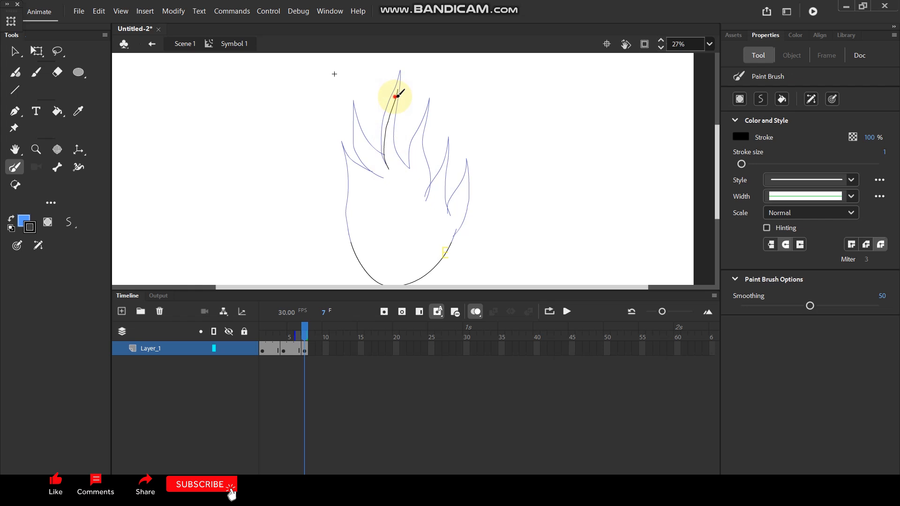
left_click_drag(397, 129, 408, 184)
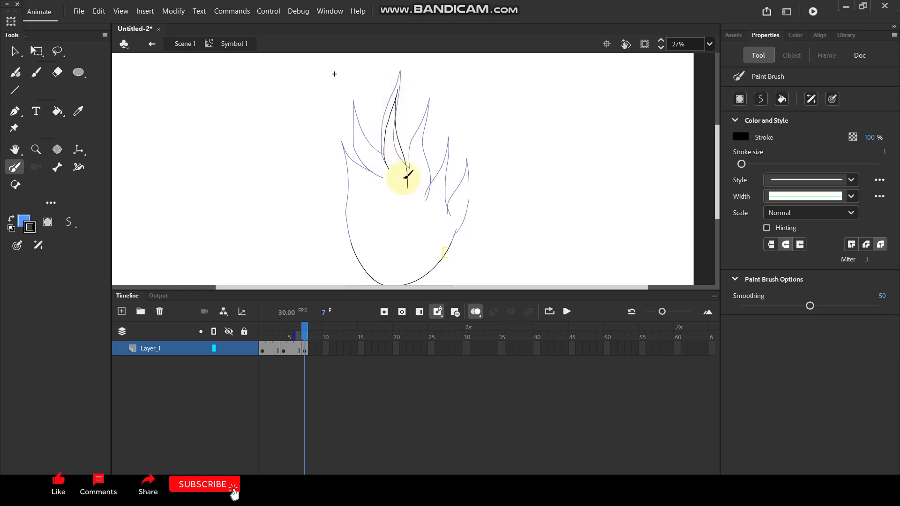
mouse_move(414, 148)
left_mouse_down()
mouse_move(425, 114)
mouse_move(431, 177)
left_mouse_up()
left_click_drag(430, 208, 429, 210)
Paint the two rightmost flame tongues lower on frame 7 and carry the right side down to the bottom of the base
left_click_drag(448, 162, 437, 227)
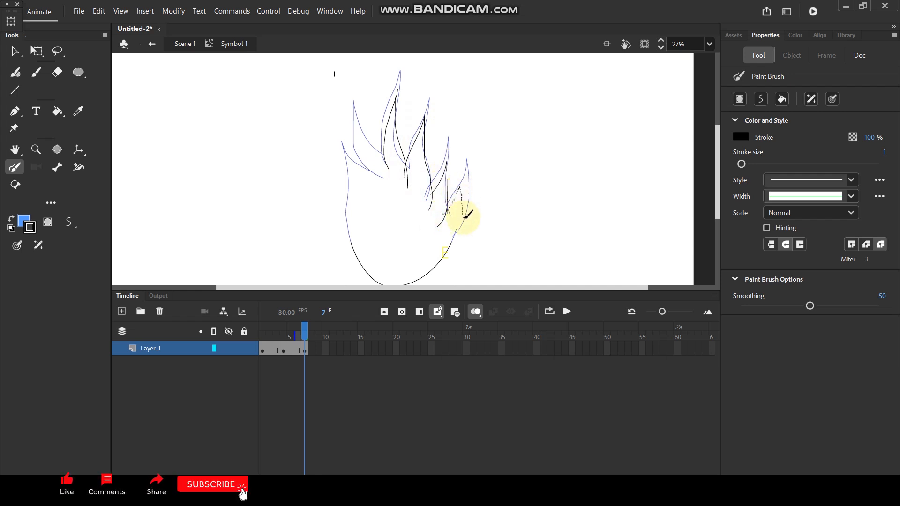
left_click_drag(434, 270, 409, 285)
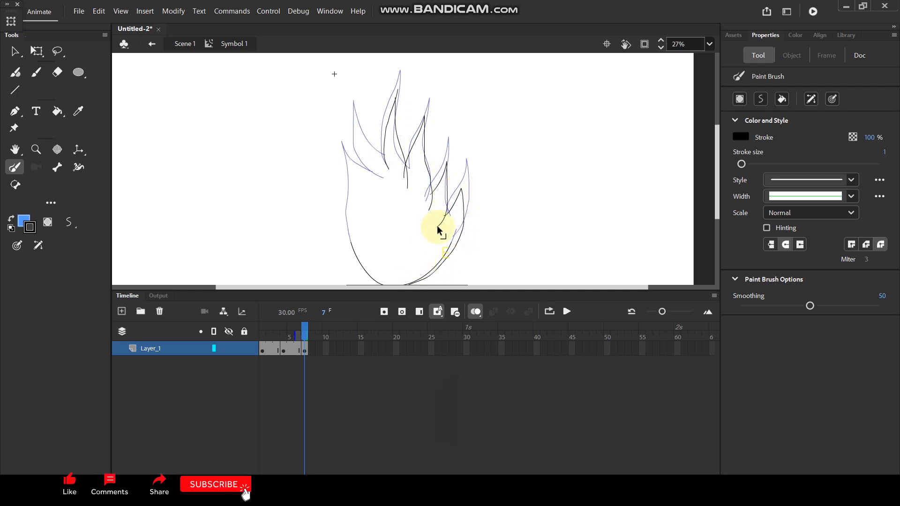
scroll(444, 204, "down", 1)
scroll(439, 221, "up", 2)
key("ctrl")
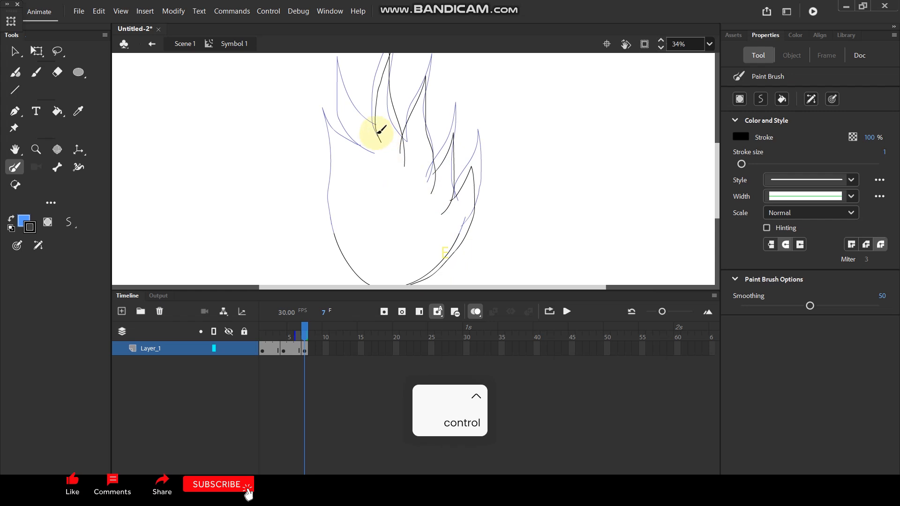
Paint the two left flame tongues lower on frame 7, redoing the first stroke, and carry the left side down to the base
mouse_move(374, 129)
left_mouse_down()
mouse_move(347, 78)
mouse_move(347, 118)
mouse_move(370, 177)
left_mouse_up()
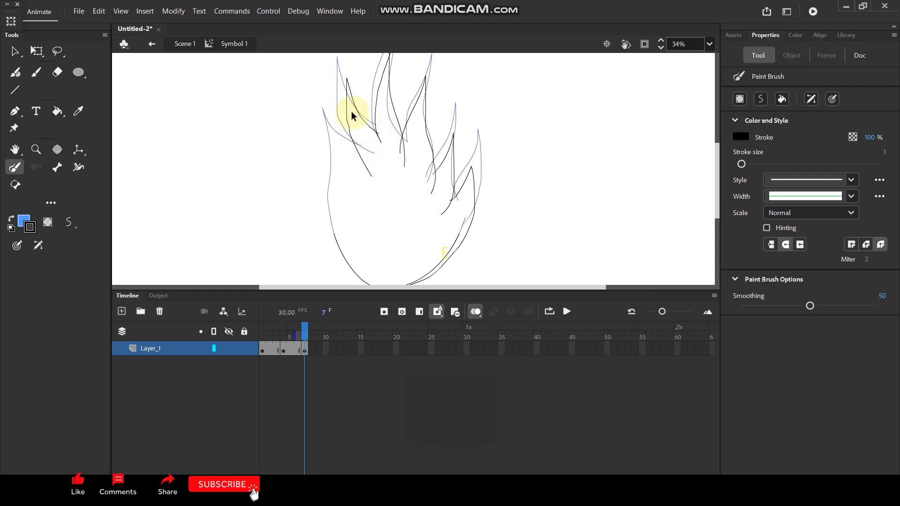
key("ctrl+z")
mouse_move(375, 131)
left_mouse_down()
mouse_move(347, 75)
mouse_move(347, 125)
mouse_move(366, 164)
mouse_move(330, 126)
mouse_move(336, 201)
left_mouse_up()
mouse_move(334, 233)
left_mouse_down()
mouse_move(352, 275)
mouse_move(395, 288)
left_mouse_up()
Delete the old base curve and the overlapping line ends at the bottom of the flame on frame 7, keeping the newly painted outline
scroll(393, 234, "up", 3)
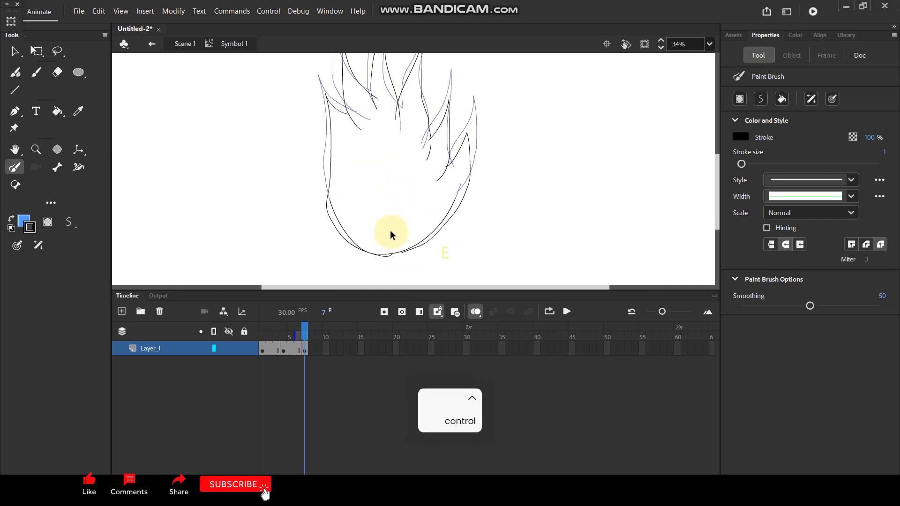
key("v")
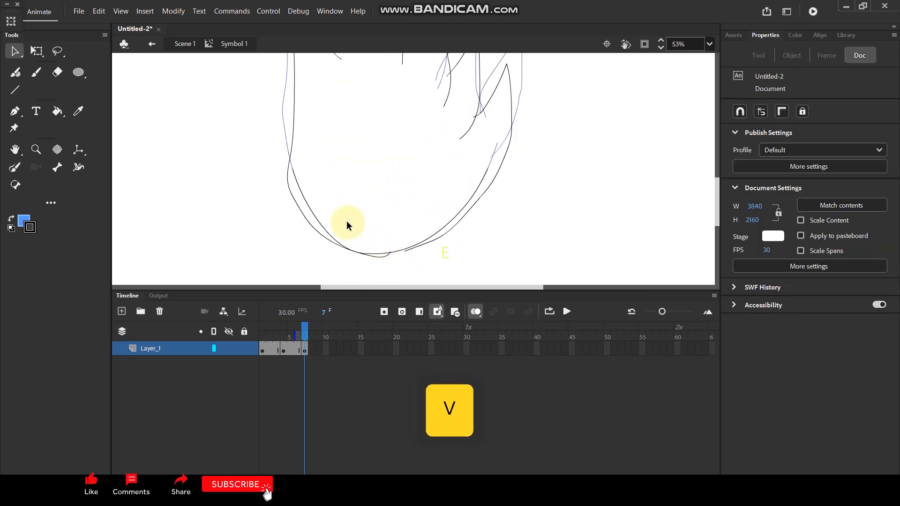
left_click(311, 211)
key("Delete")
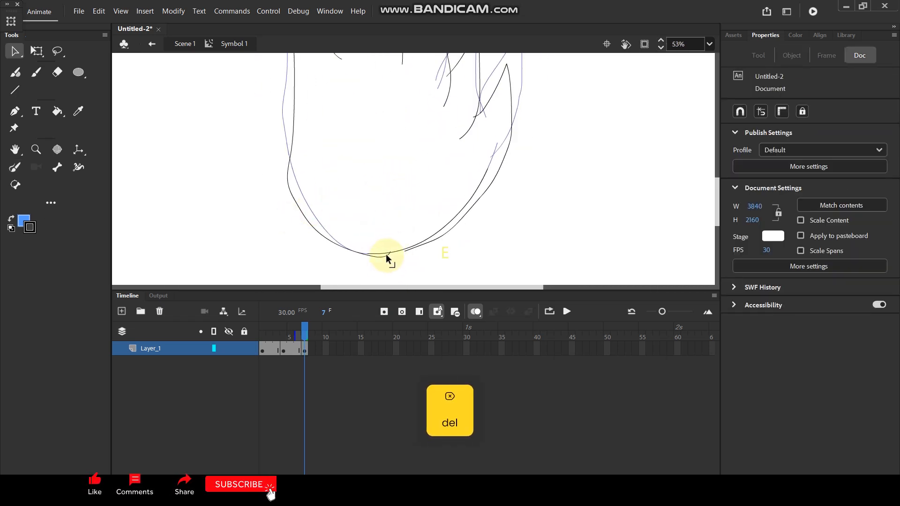
left_click(387, 257)
left_click(387, 263)
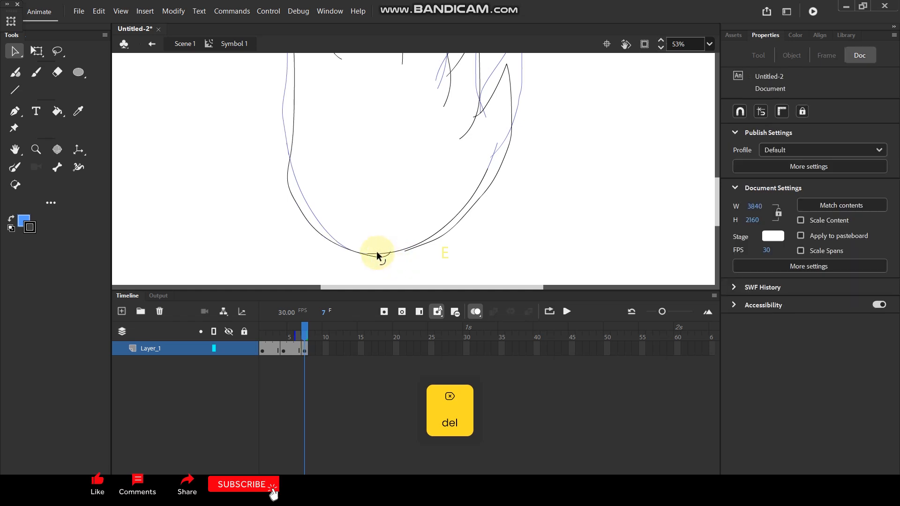
left_click(381, 255)
left_click(402, 263)
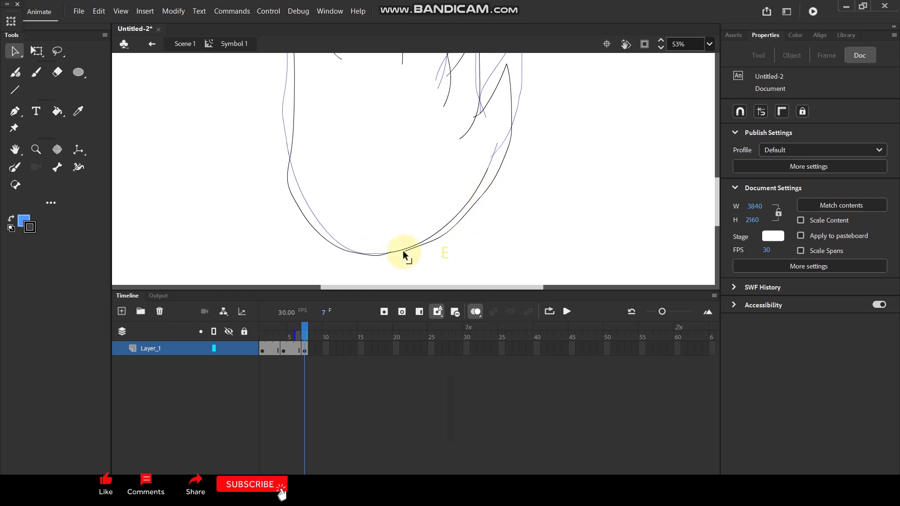
left_click(445, 229)
key("Delete")
Play the flame animation inside the symbol to check the motion across its three keyframes
scroll(412, 229, "down", 5)
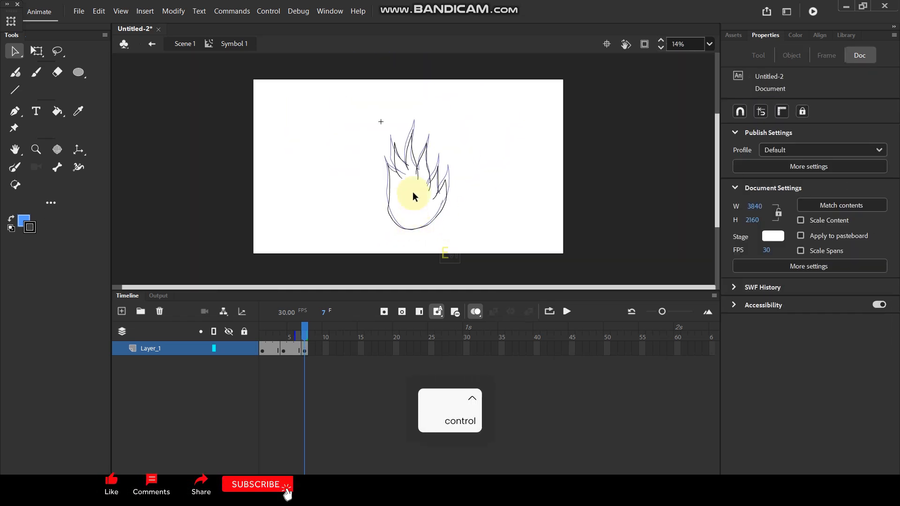
scroll(413, 211, "up", 3)
key("Return")
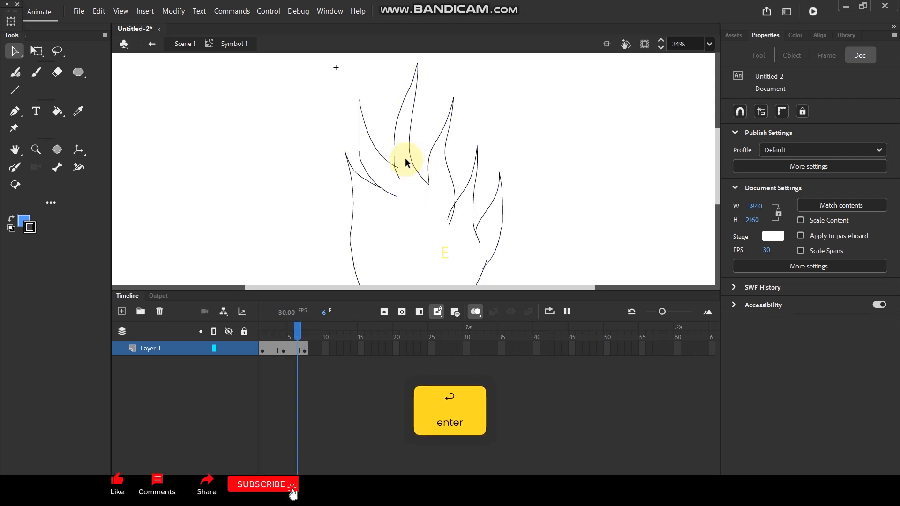
key("Return")
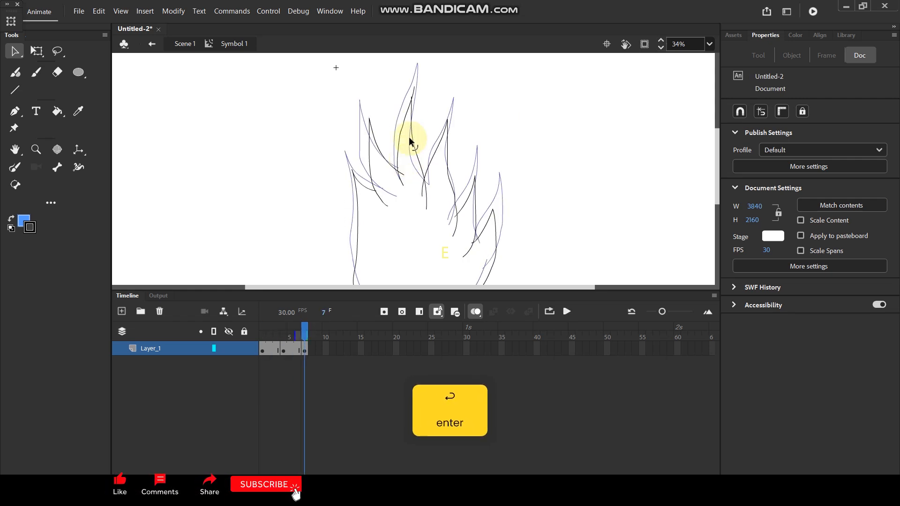
Paint small looped sparks above the tallest flame tongue, the second tongue from the right and the leftmost tongue on frame 7
scroll(405, 159, "down", 5)
scroll(419, 108, "up", 6)
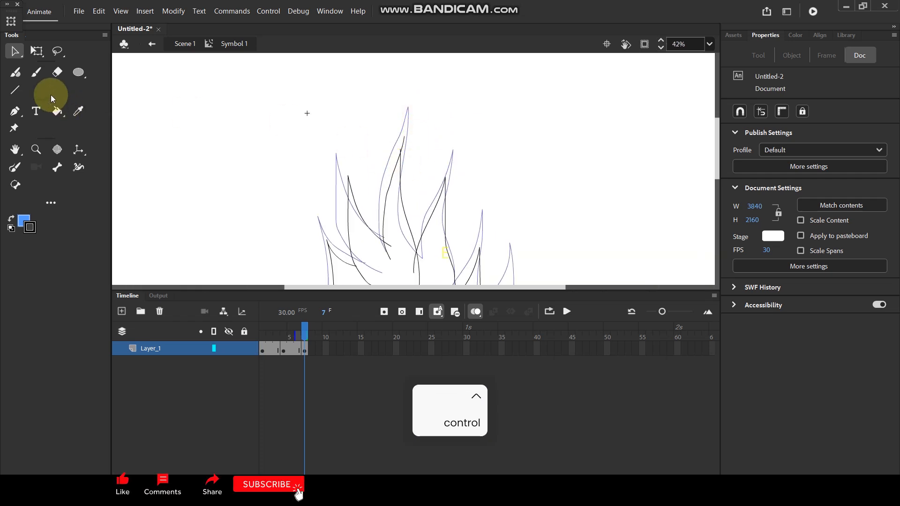
left_click(17, 167)
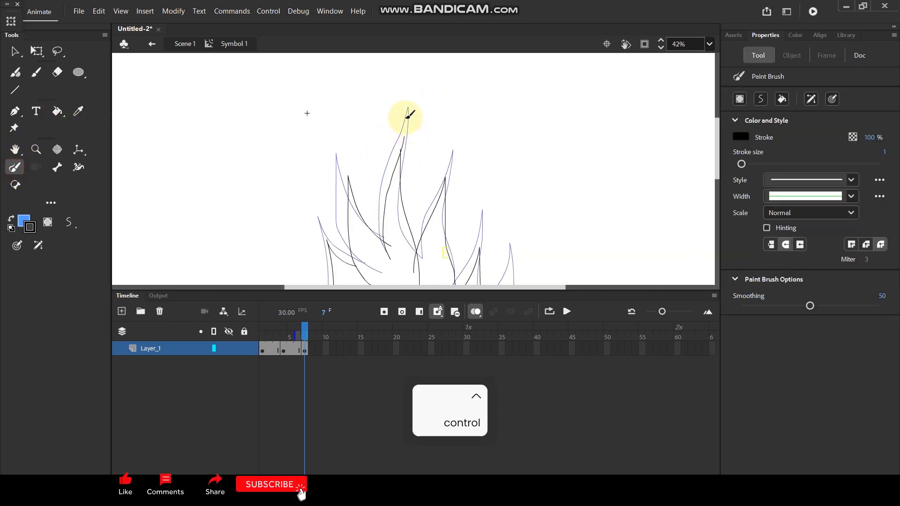
left_click_drag(412, 102, 404, 116)
scroll(443, 124, "down", 3)
scroll(503, 174, "up", 2)
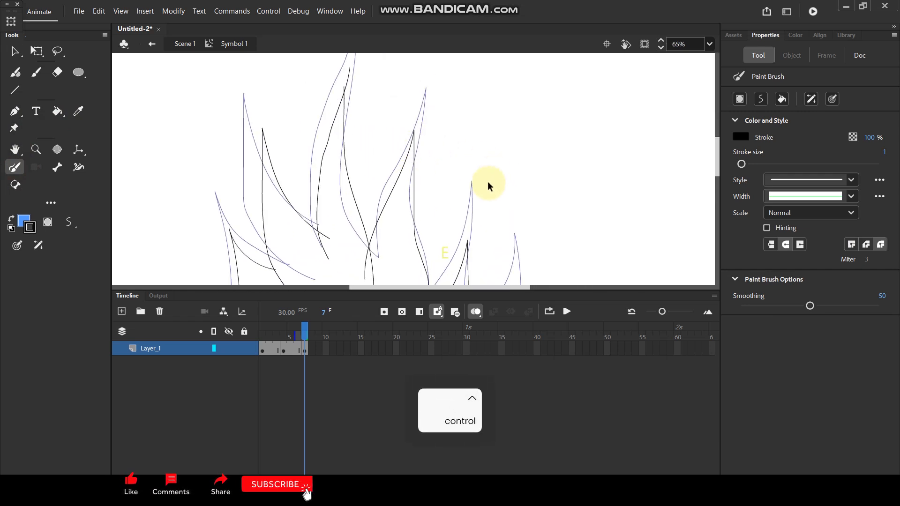
left_click_drag(467, 204, 469, 182)
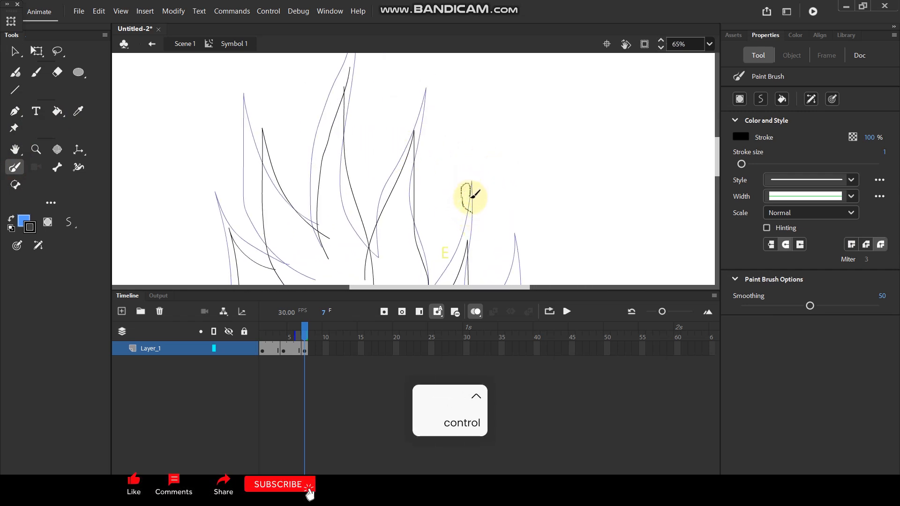
scroll(483, 206, "left", 5)
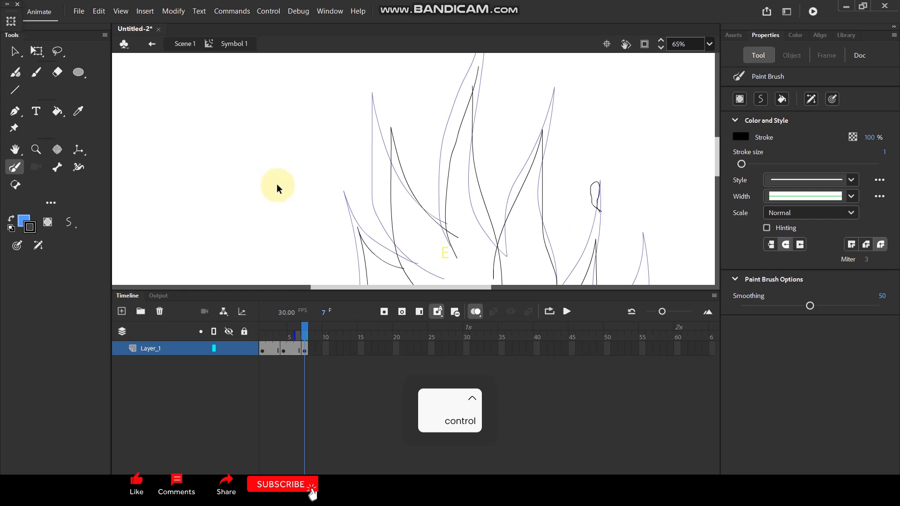
mouse_move(335, 183)
left_mouse_down()
mouse_move(330, 158)
mouse_move(336, 182)
left_mouse_up()
scroll(351, 171, "right", 2)
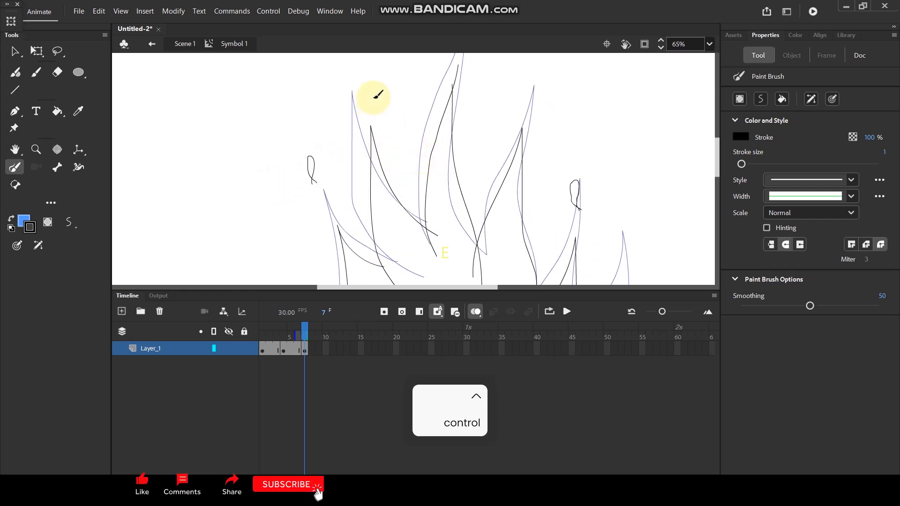
Paint two narrow curved sparks on frame 7, one above the second tongue from the left and one above the tongue right of the tallest
scroll(390, 140, "up", 3)
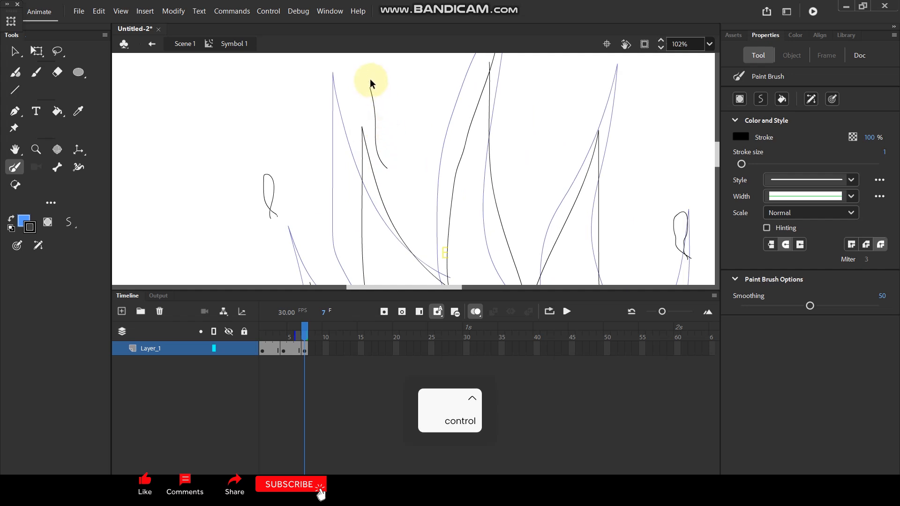
left_click_drag(367, 90, 382, 123)
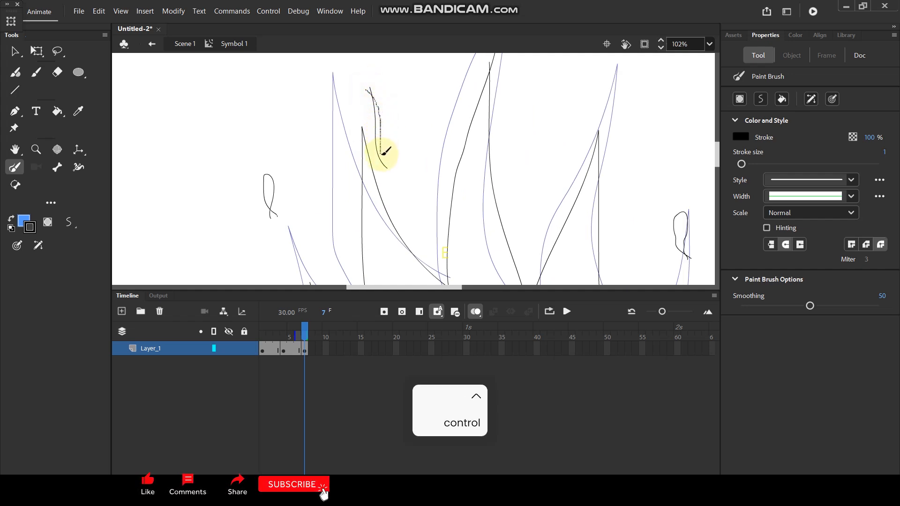
left_click_drag(385, 166, 386, 167)
scroll(528, 150, "down", 3)
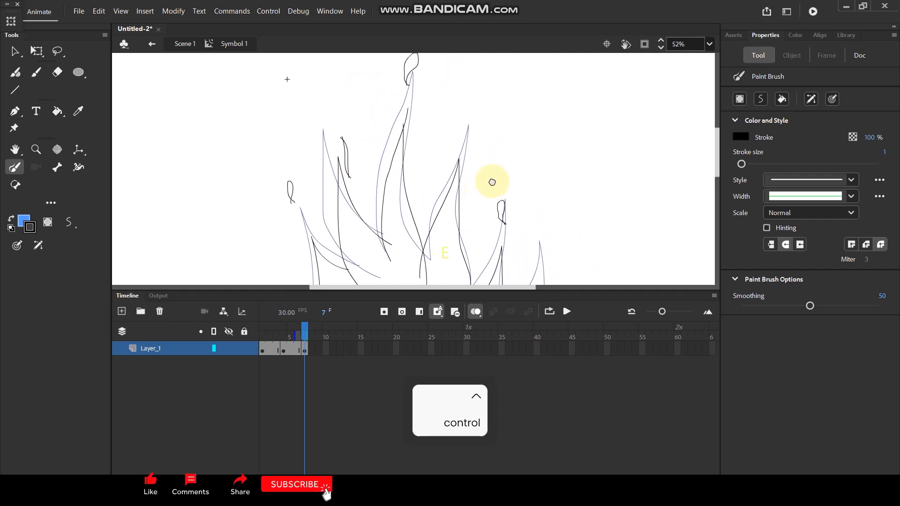
left_click_drag(461, 107, 460, 168)
scroll(462, 111, "up", 2)
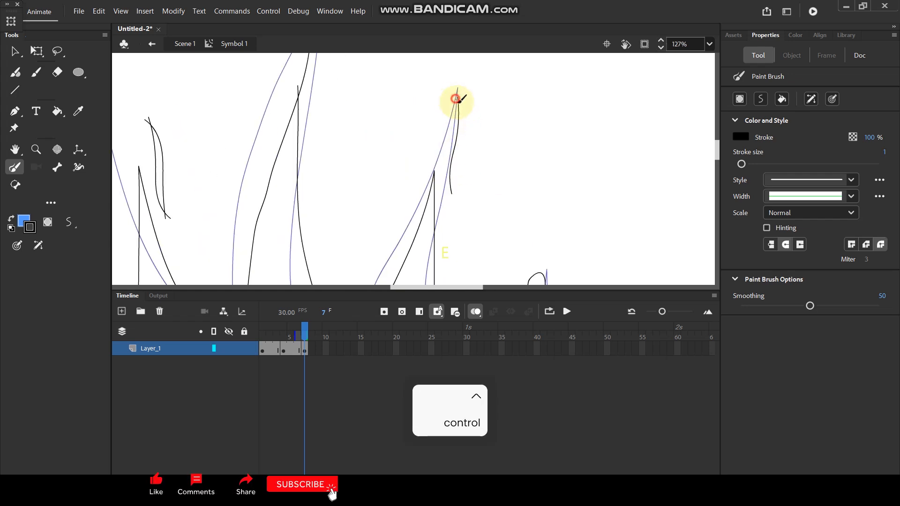
left_click_drag(451, 188, 452, 188)
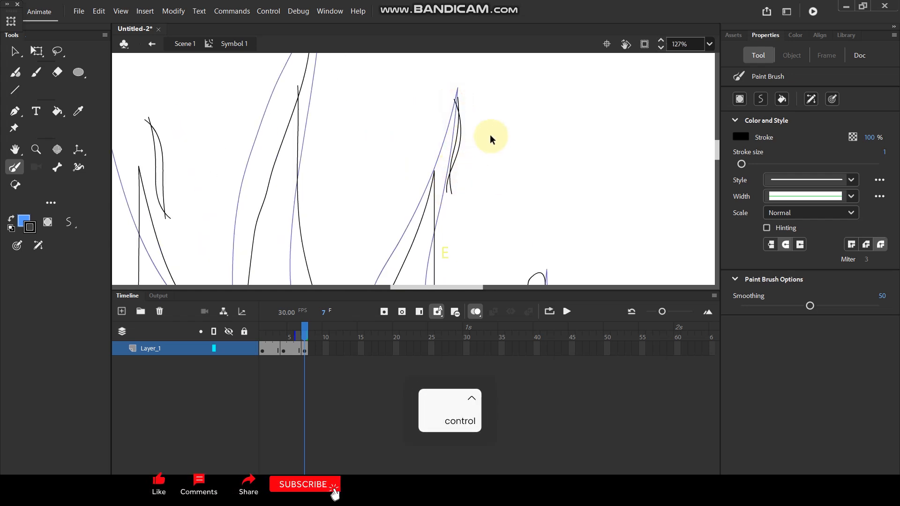
scroll(488, 136, "down", 5)
scroll(487, 136, "down", 1)
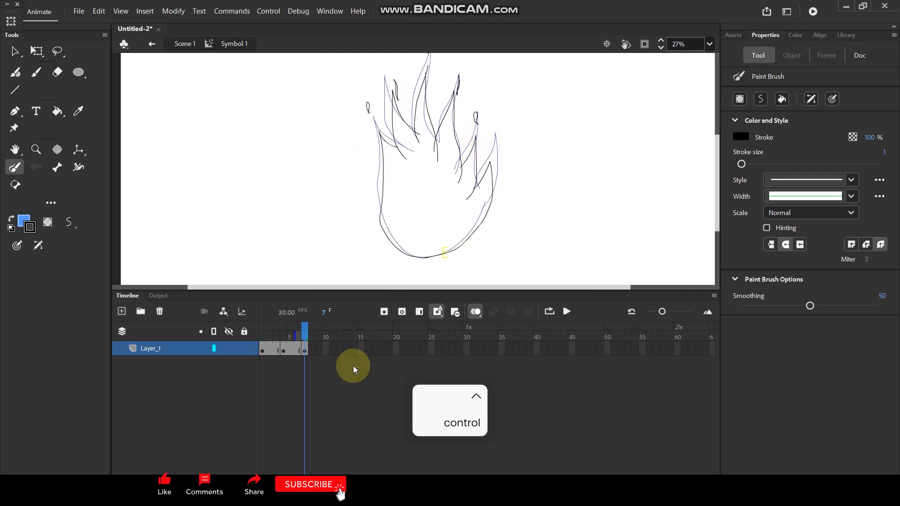
Insert a keyframe at frame 10 and move the leftmost spark slightly higher
left_click(324, 350)
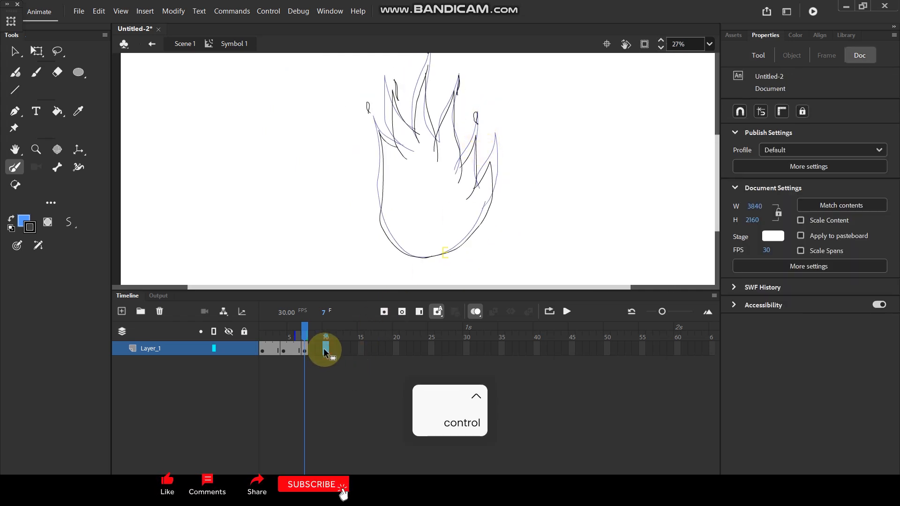
key("F6")
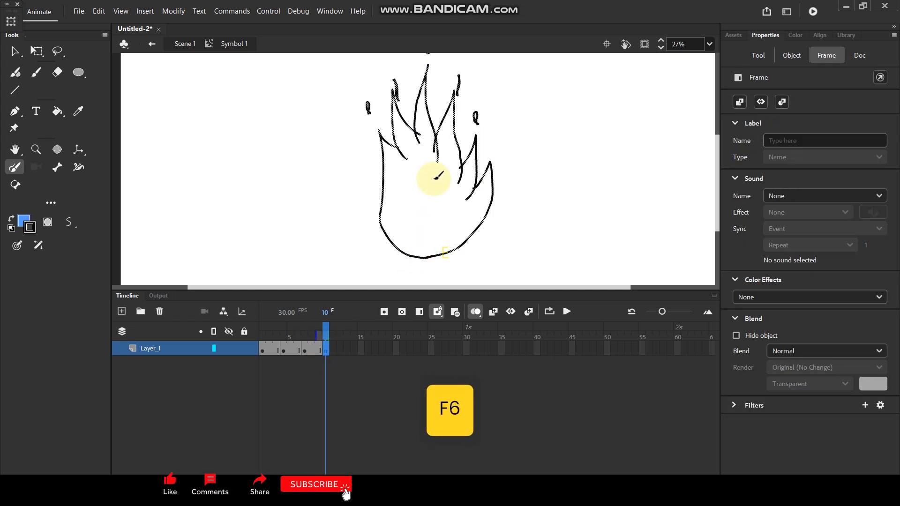
scroll(434, 178, "down", 2)
scroll(447, 99, "up", 2)
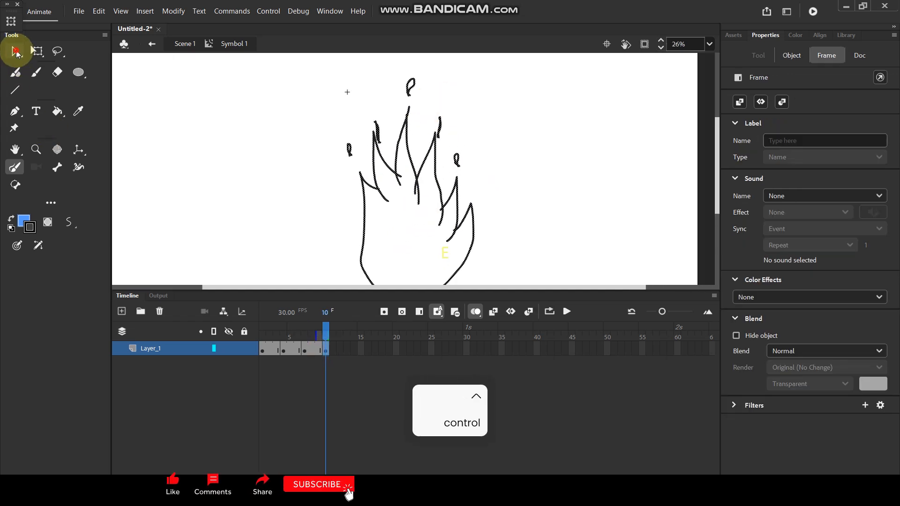
left_click(16, 51)
scroll(351, 150, "up", 3)
left_click(344, 159)
left_click_drag(344, 159, 338, 131)
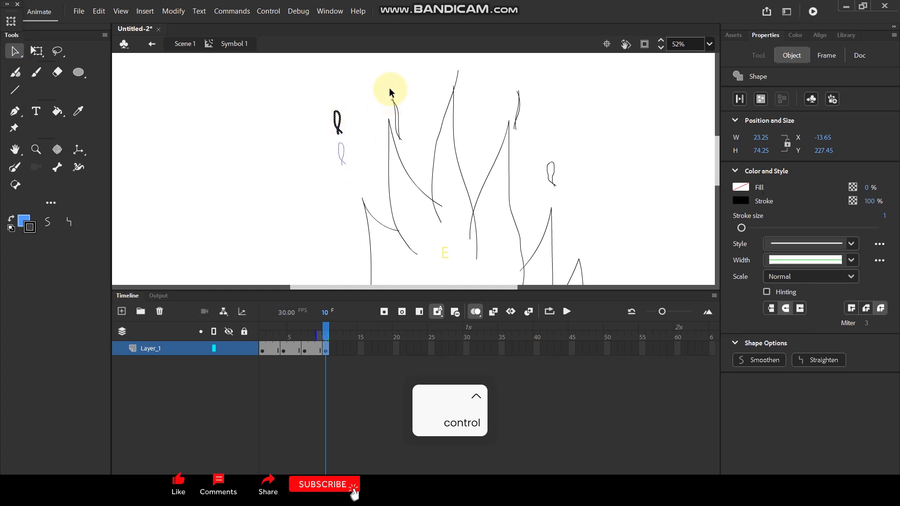
Move the remaining sparks above the flame tongues slightly higher on frame 10
left_click(397, 109)
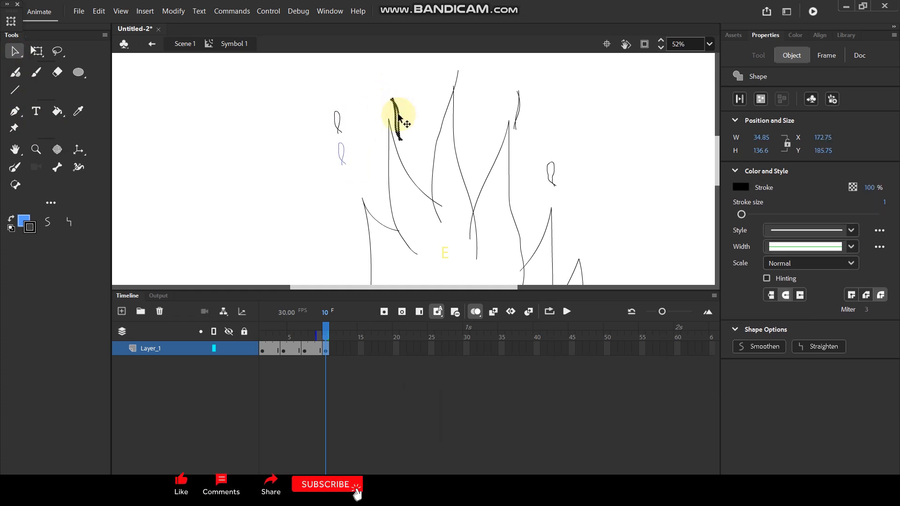
mouse_move(397, 109)
left_mouse_down()
mouse_move(395, 86)
mouse_move(458, 109)
mouse_move(450, 74)
left_mouse_up()
scroll(421, 100, "down", 3)
scroll(448, 63, "up", 2)
left_click_drag(486, 146, 495, 121)
double_click(515, 198)
left_click_drag(515, 198, 521, 169)
scroll(506, 151, "down", 1)
Play the animation inside the symbol to check the rising sparks
key("Return")
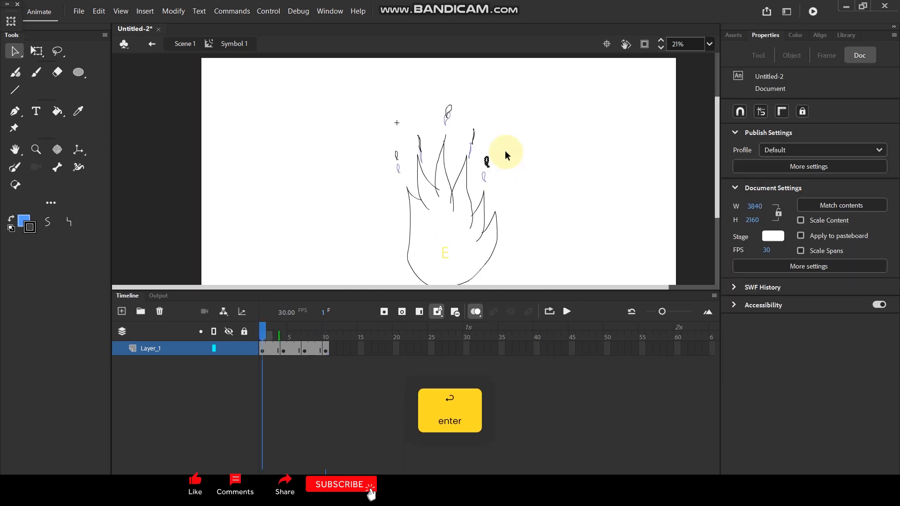
key("Return")
key("Return")
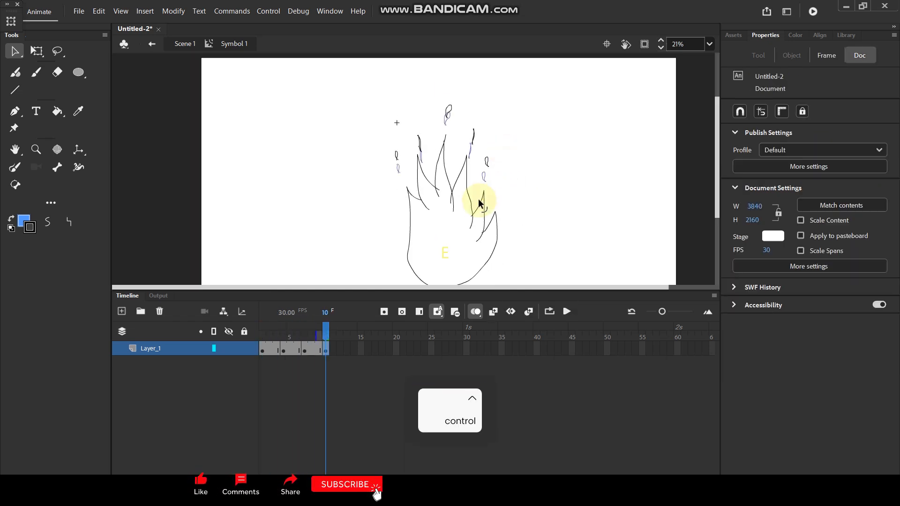
Try to replace the drawing on frame 10 with a copy of the frame 4 keyframe
scroll(478, 202, "up", 2)
scroll(410, 101, "up", 3)
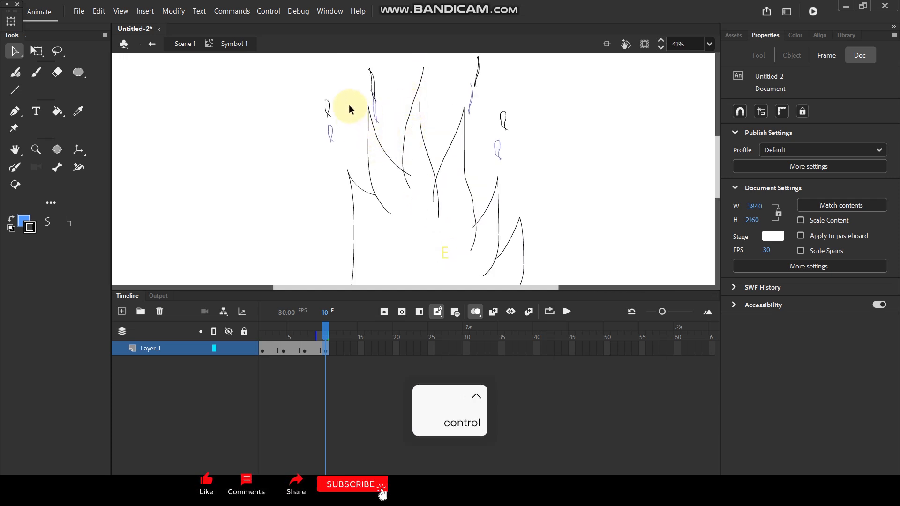
mouse_move(353, 103)
left_mouse_down()
mouse_move(445, 171)
mouse_move(486, 232)
mouse_move(499, 231)
mouse_move(488, 238)
left_mouse_up()
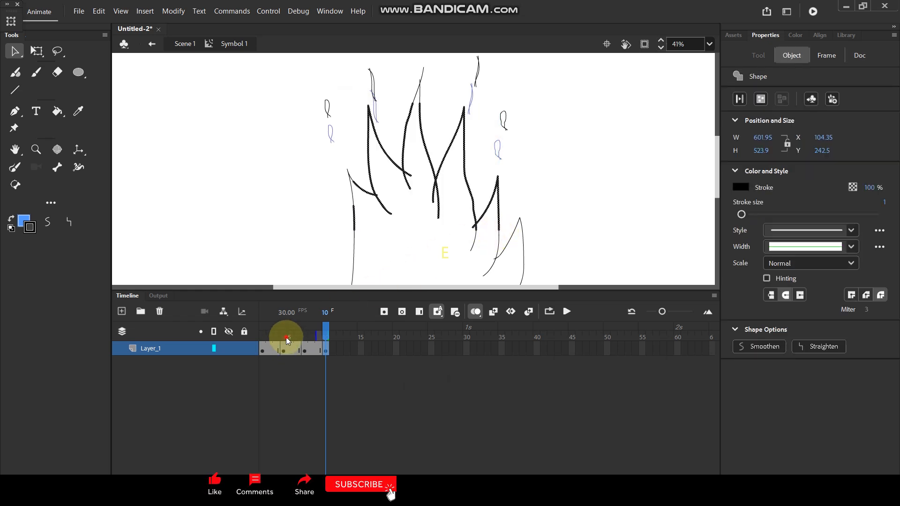
left_click(286, 336)
left_click(284, 352)
mouse_move(283, 349)
left_mouse_down()
mouse_move(344, 344)
mouse_move(261, 335)
left_mouse_up()
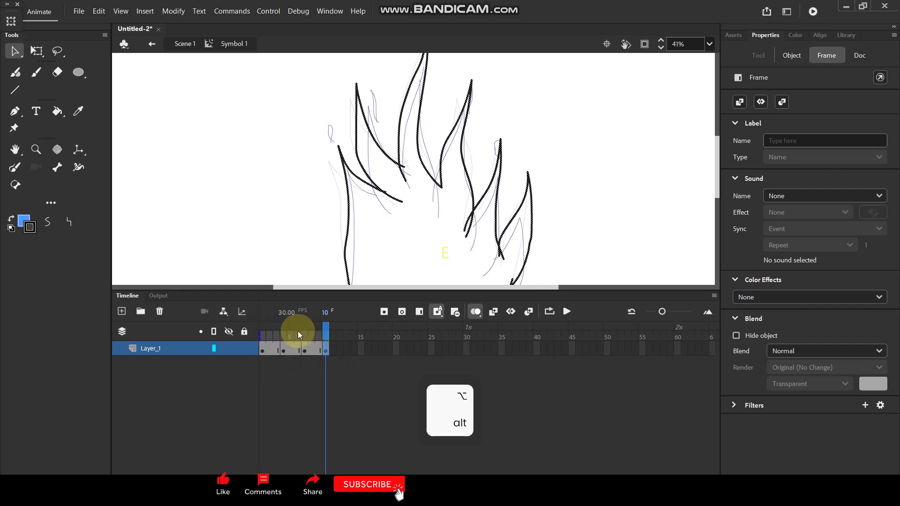
left_click(522, 150)
scroll(526, 147, "down", 5)
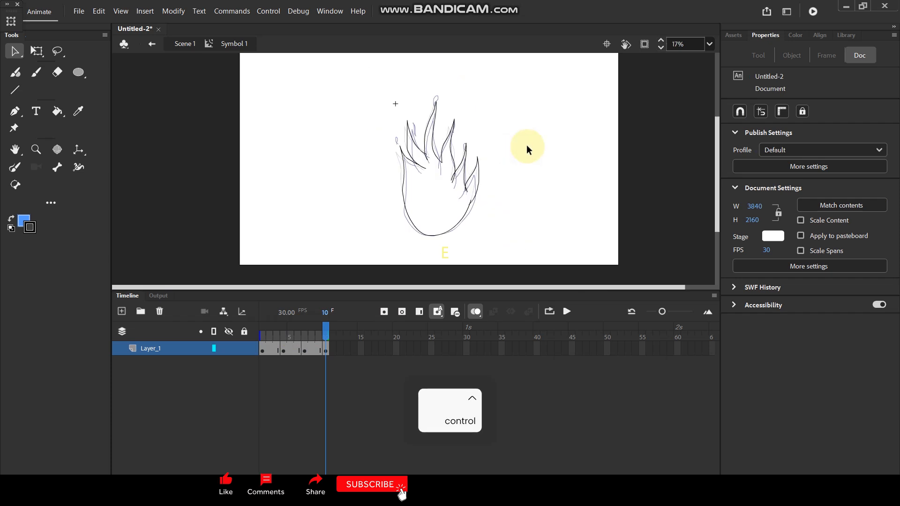
scroll(420, 191, "up", 3)
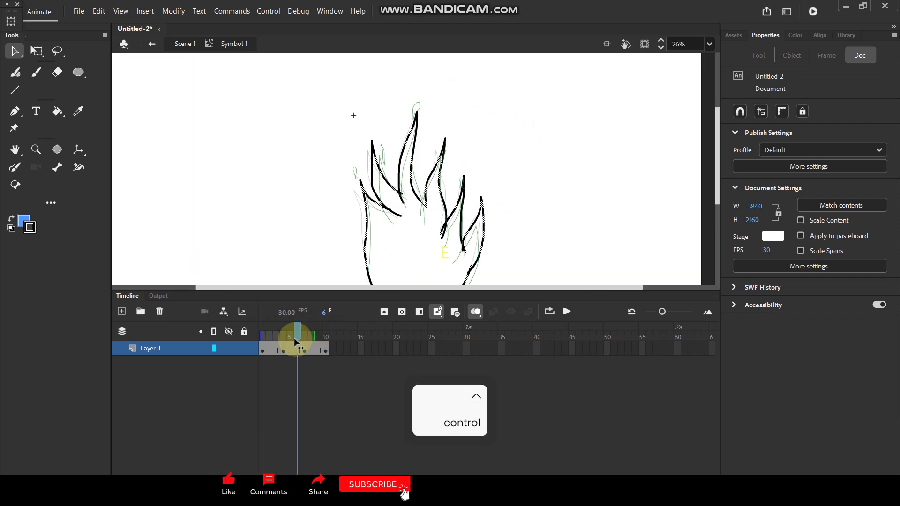
Undo the keyframe copy on frame 10 to bring back its sparks
left_click(261, 349)
key("ctrl+z")
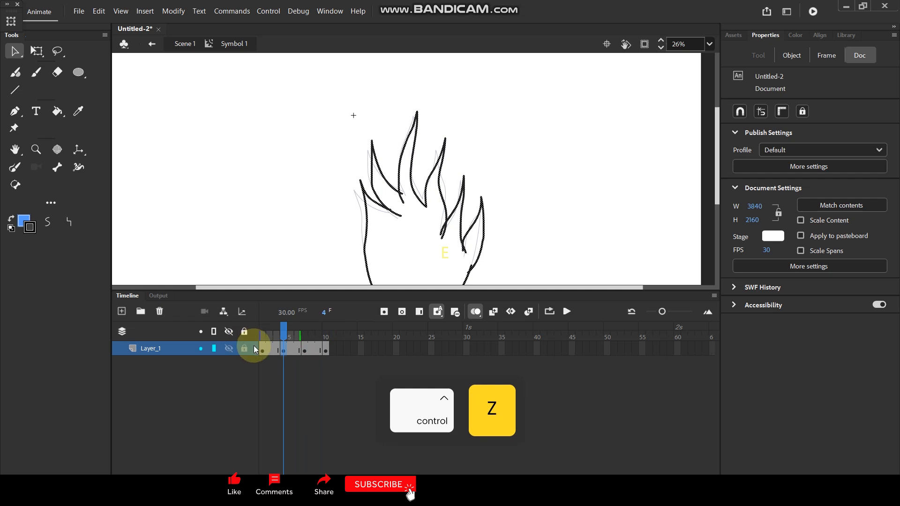
key("ctrl+z")
key("ctrl+z")
key("ctrl+z")
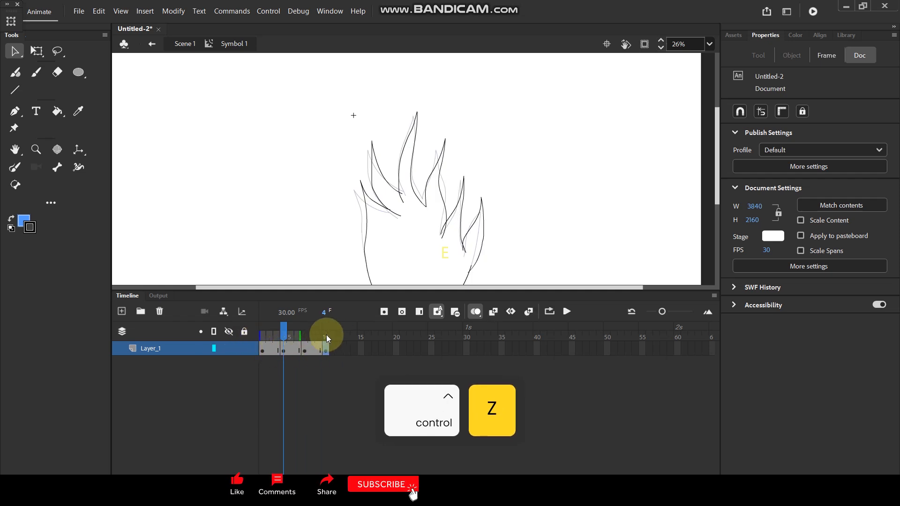
Replace the flame outline on frame 10 with the outline copied from frame 4, pasted in place, keeping the sparks
left_click(285, 351)
scroll(431, 149, "down", 2)
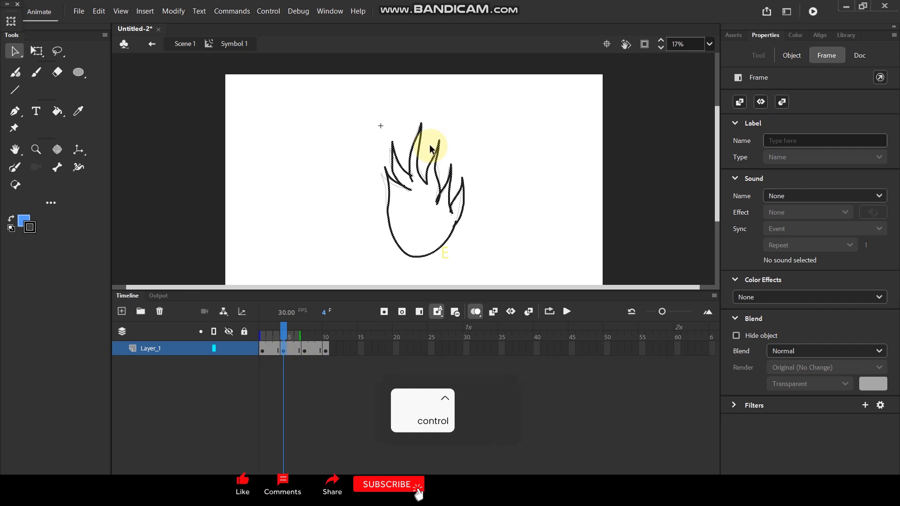
key("ctrl+c")
left_click(326, 352)
left_click(461, 190)
left_click(424, 192)
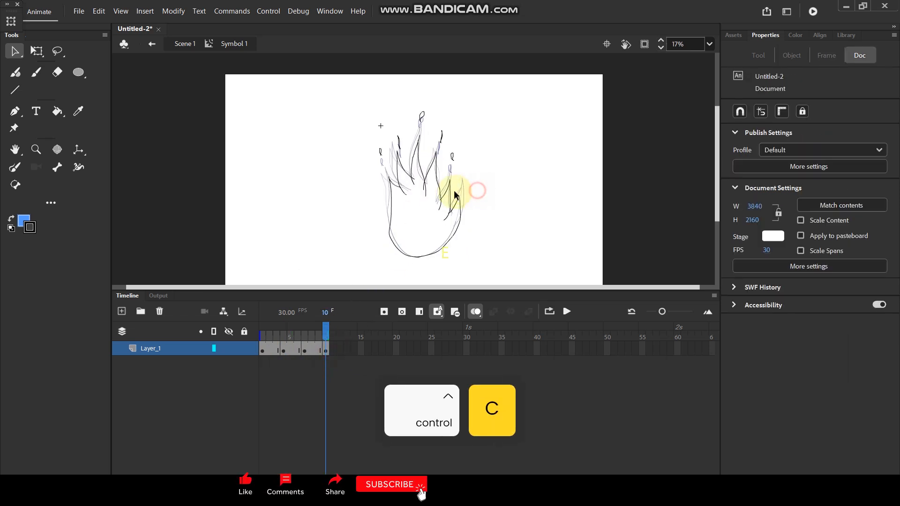
left_click(425, 191)
key("Delete")
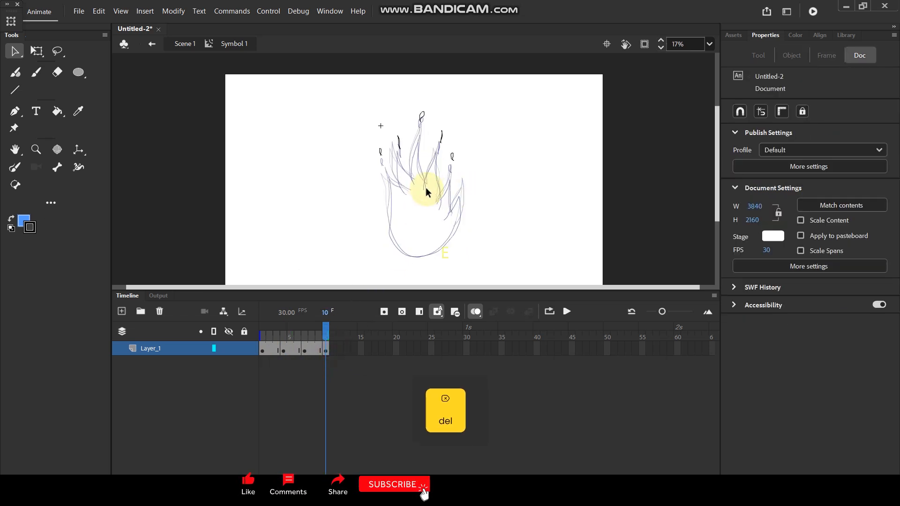
key("ctrl+shift+v")
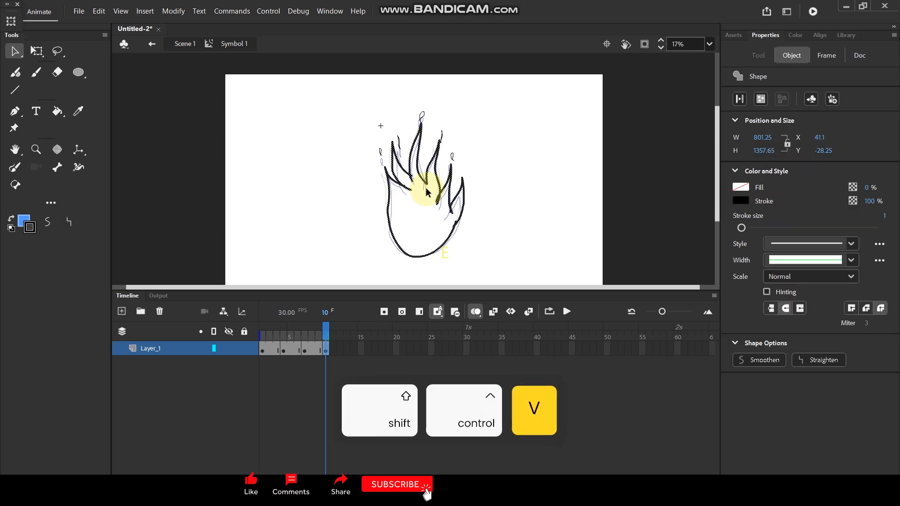
left_click(446, 105)
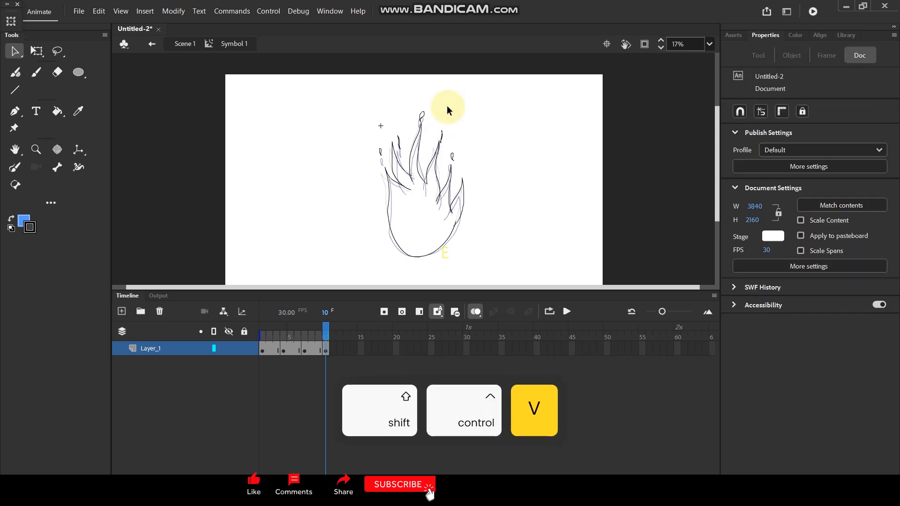
Turn off onion skinning and play the flame animation repeatedly to check the motion up to frame 10
key("Return")
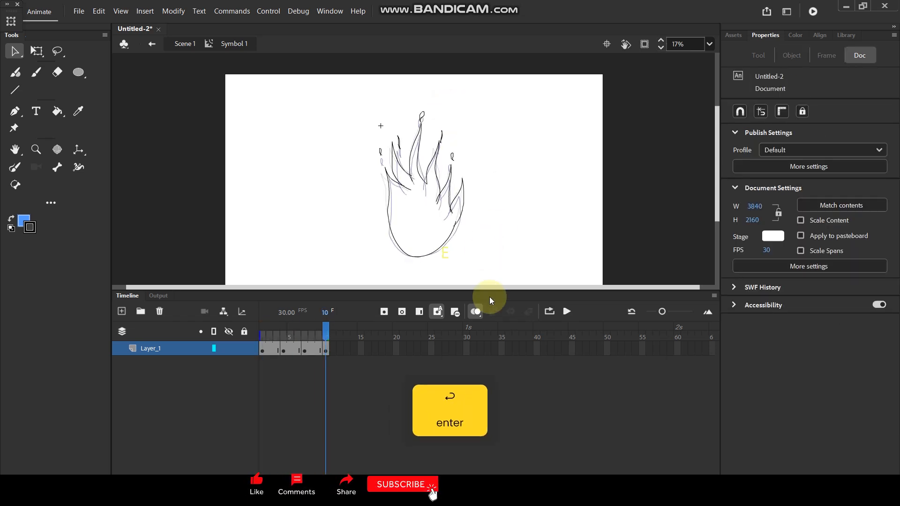
key("Return")
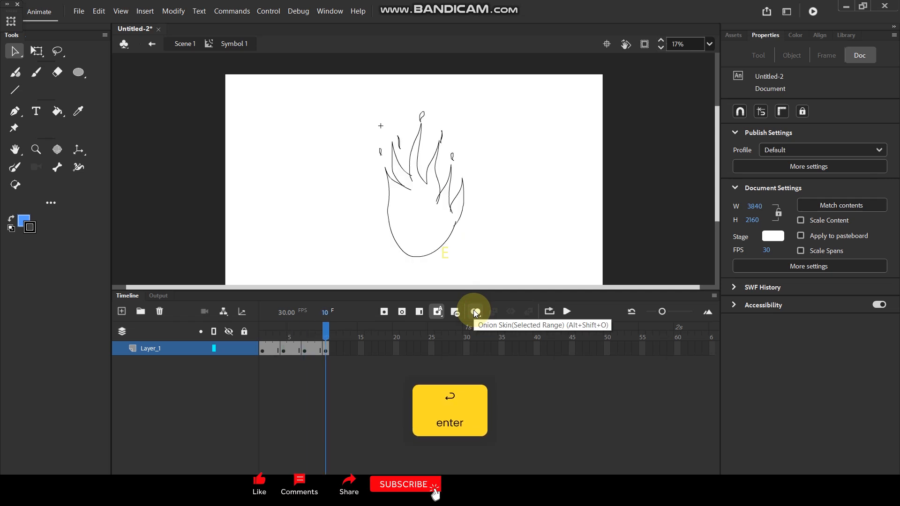
key("Return")
key("Return")
key("Return")
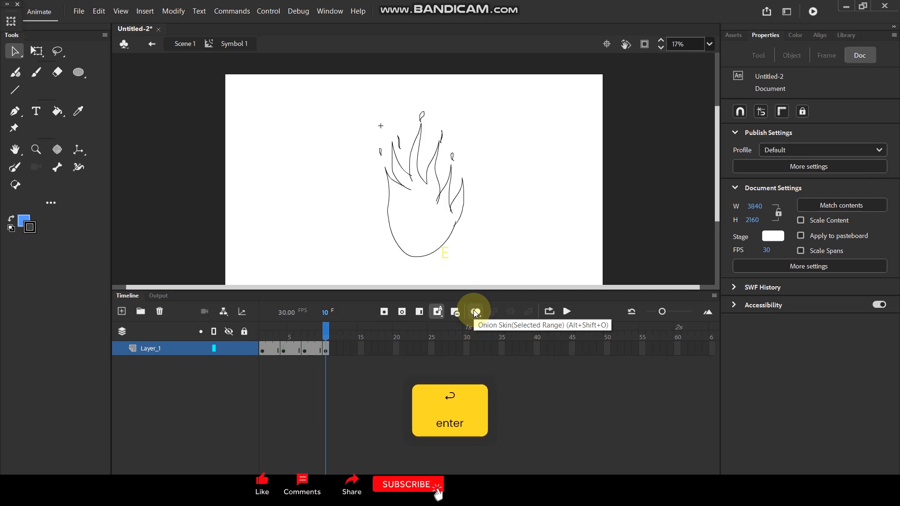
key("Return")
key("Return")
key("Return")
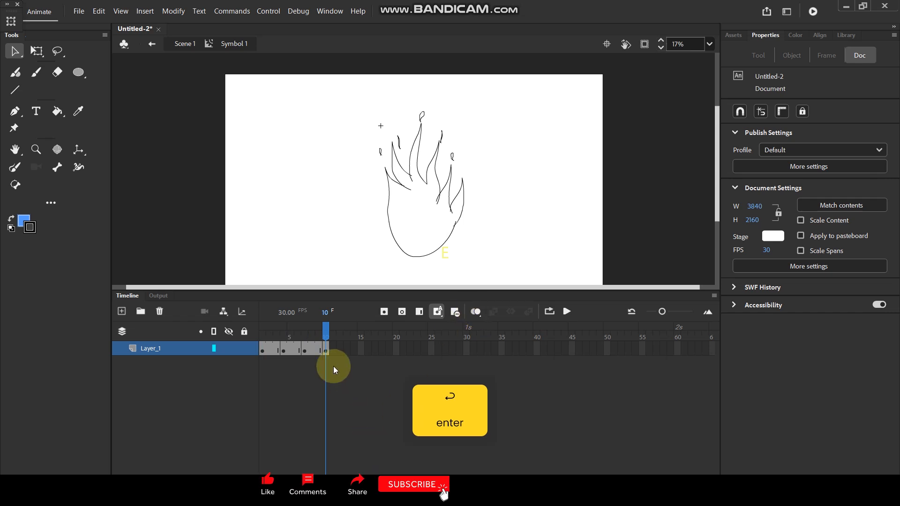
Duplicate the frame 7 keyframe onto frame 13 of Layer_1
mouse_move(325, 337)
left_mouse_down()
mouse_move(303, 342)
mouse_move(330, 338)
left_mouse_up()
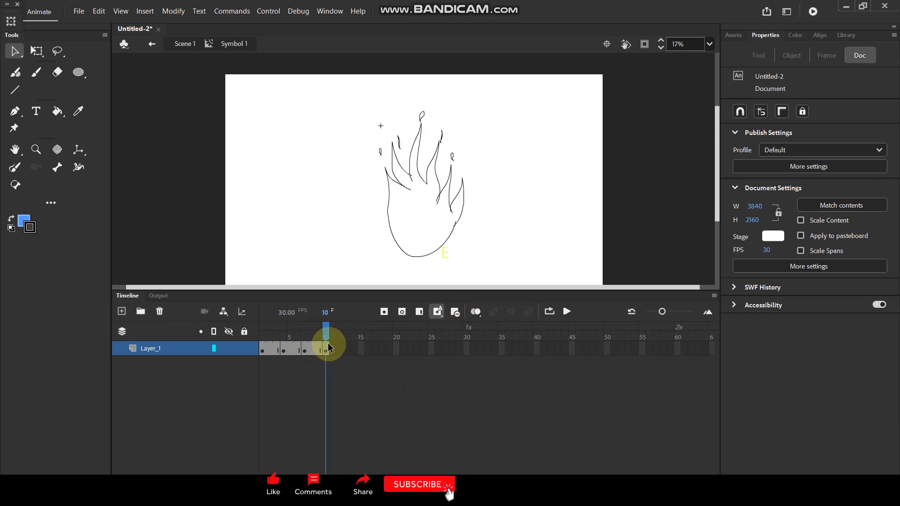
left_click(305, 350)
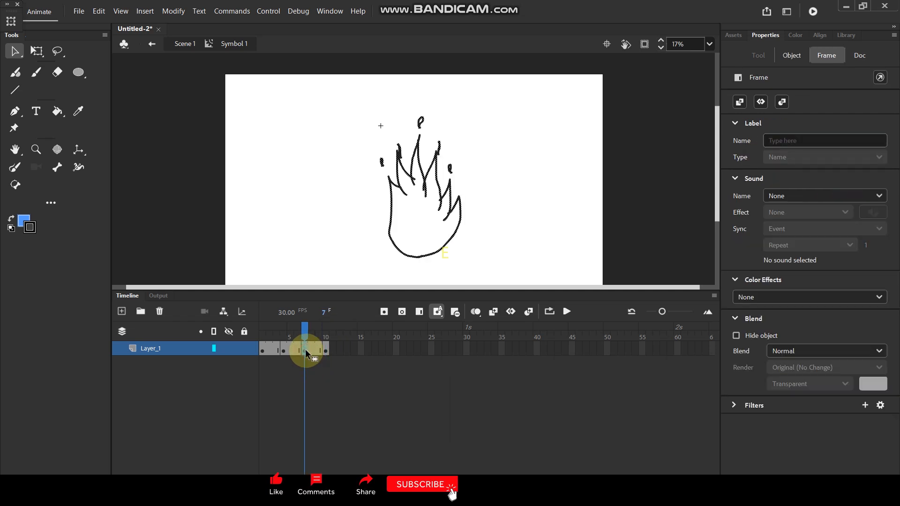
left_click_drag(332, 347, 346, 348)
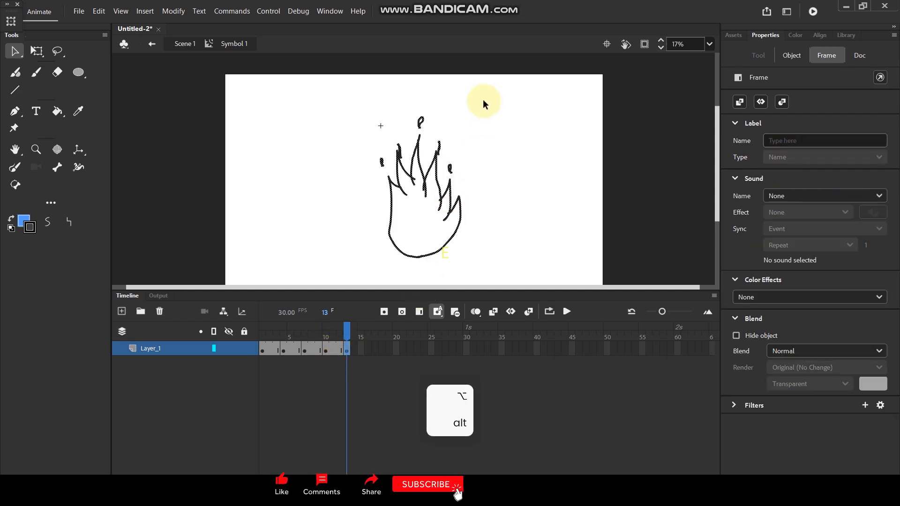
Move the five sparks on frame 13 higher above the flame tips, shifting them slightly sideways
scroll(429, 114, "up", 3)
left_click(439, 129)
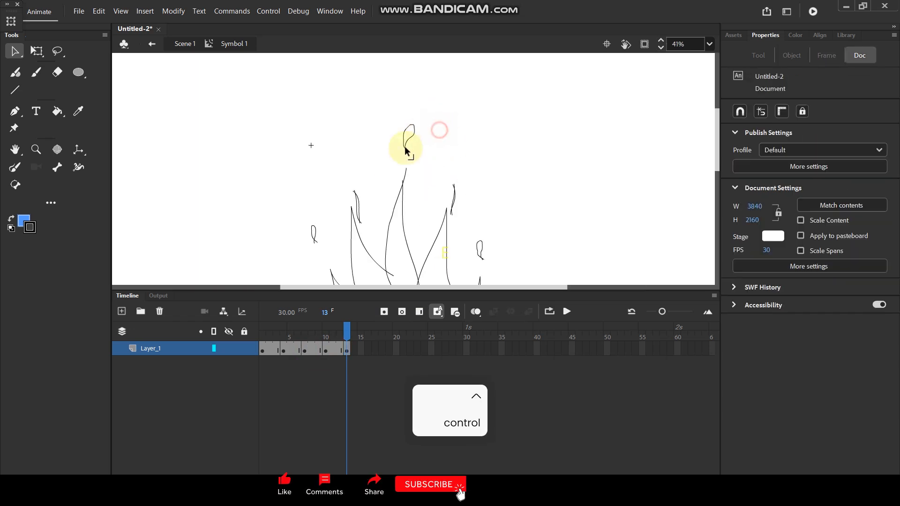
left_click_drag(409, 141, 421, 117)
left_click(359, 207)
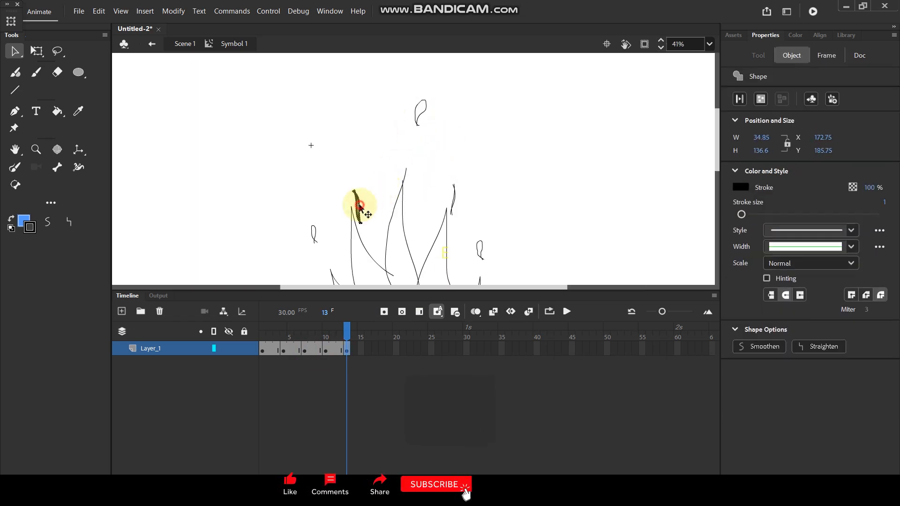
left_click_drag(359, 206, 357, 170)
left_click_drag(316, 234, 312, 194)
left_click_drag(455, 202, 466, 175)
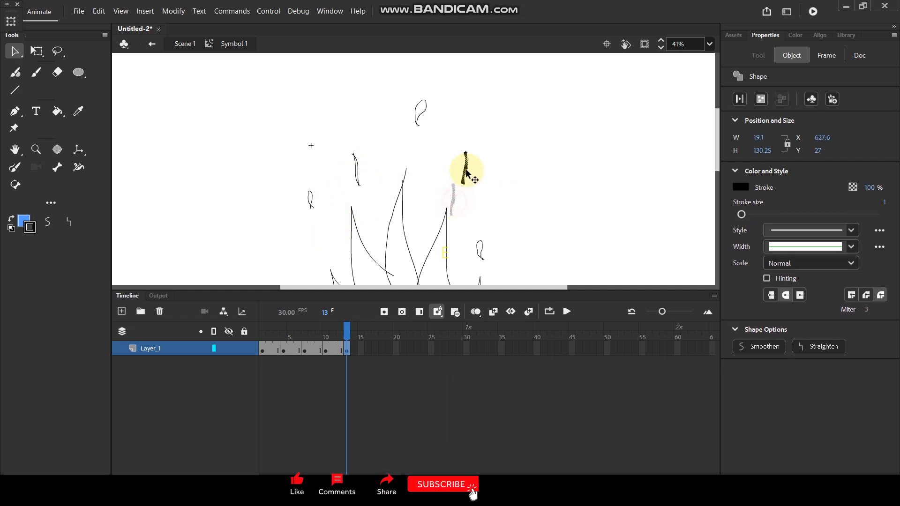
double_click(481, 248)
left_click_drag(483, 247, 491, 209)
left_click(523, 207)
scroll(489, 128, "down", 4)
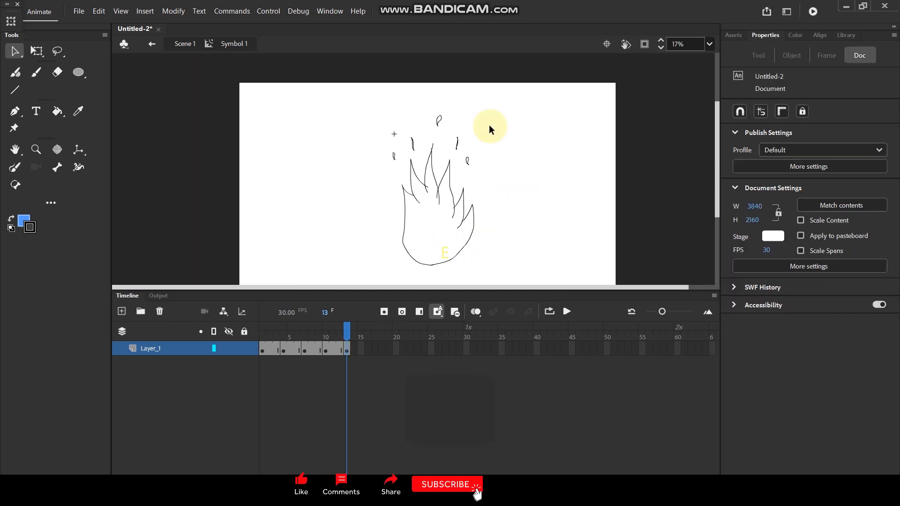
Play the flame animation to check the motion of the sparks through frame 13
key("Return")
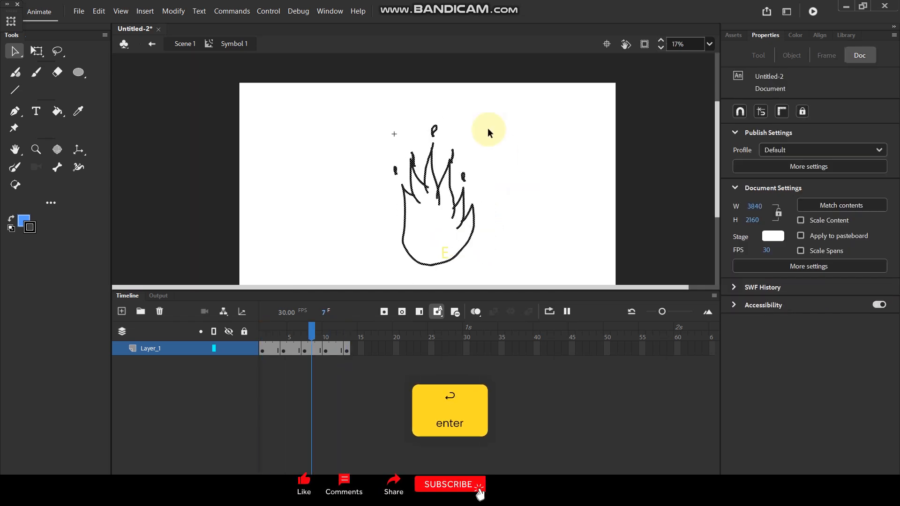
key("Return")
key("Return")
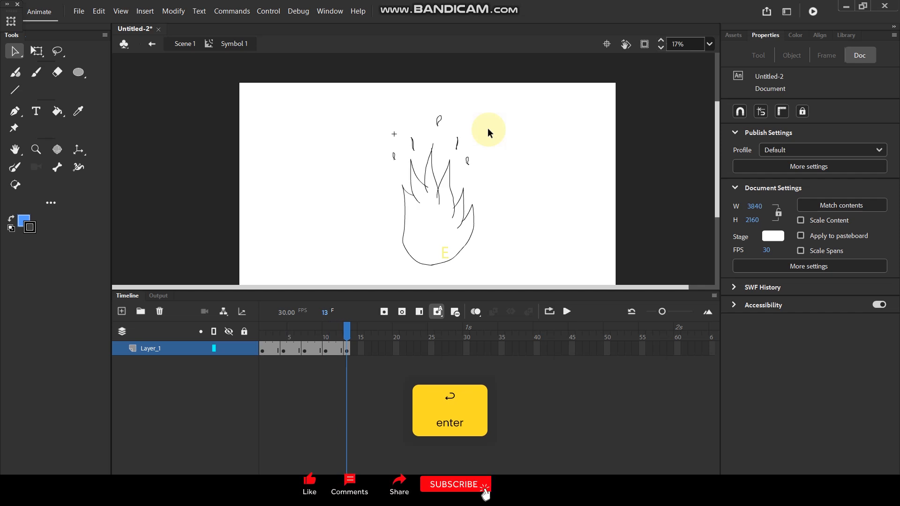
Delete the stray line ends that overshoot where the flame tongues cross on frame 13
scroll(487, 128, "up", 4)
left_click(427, 173)
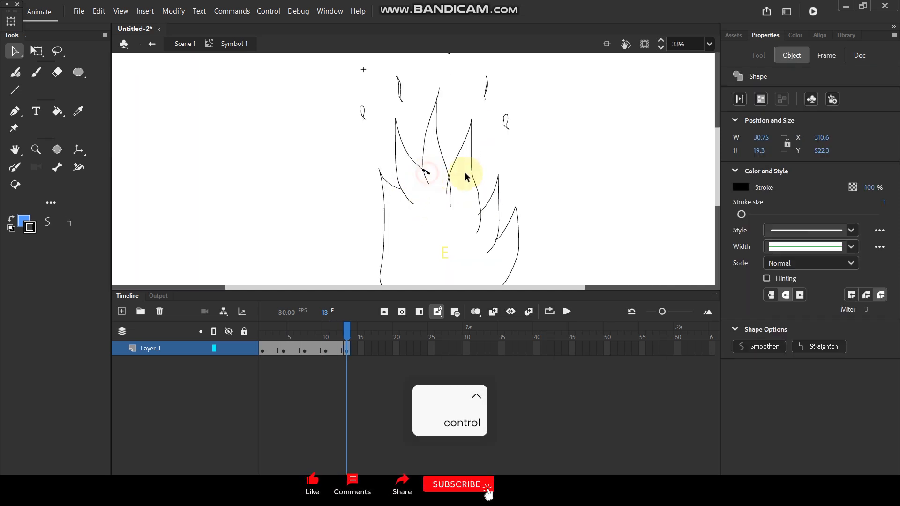
key("Delete")
left_click(446, 190)
key("Delete")
left_click(479, 226)
left_click(469, 227)
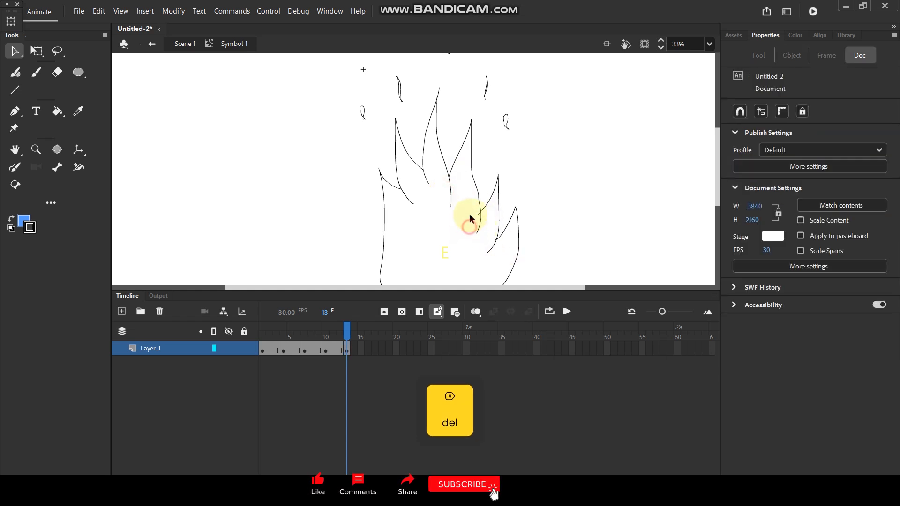
left_click(477, 213)
key("Delete")
left_click(496, 239)
key("Delete")
scroll(452, 118, "down", 3)
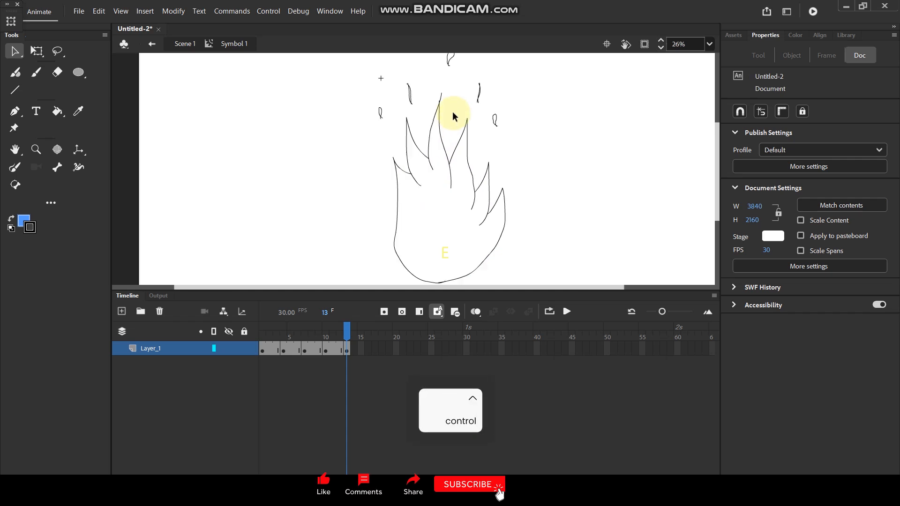
Clean up the flame outline on frame 10 by deleting the overshooting line ends at the tongue intersections
left_click(327, 349)
left_click(564, 139)
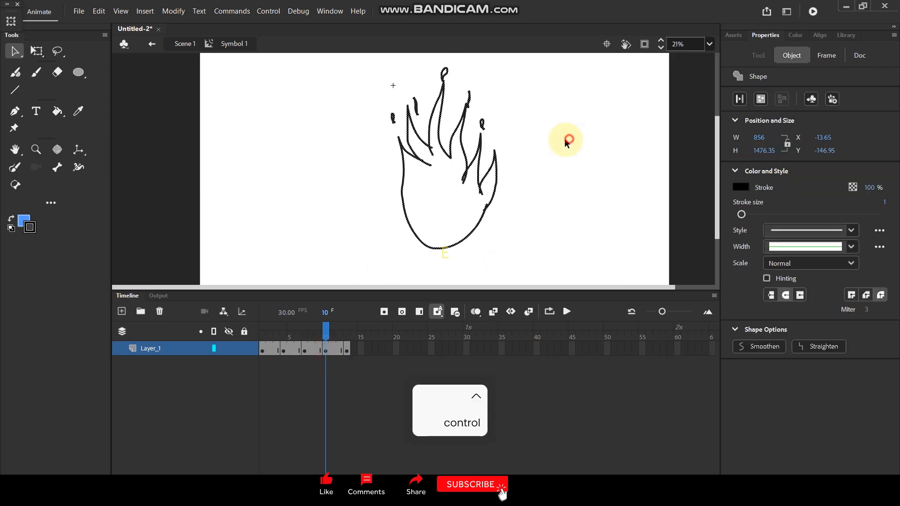
scroll(445, 154, "up", 3)
left_click(394, 136)
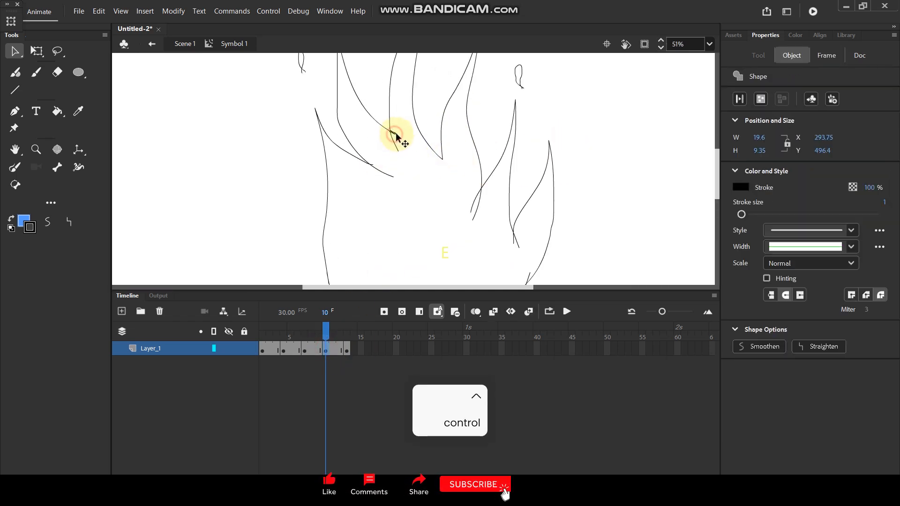
key("Delete")
key("Delete")
left_click(514, 243)
key("Delete")
key("Delete")
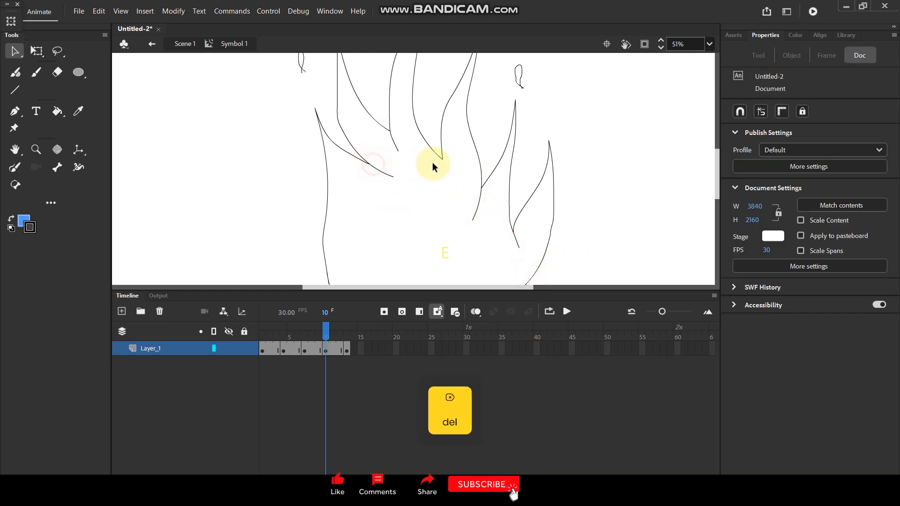
scroll(512, 147, "down", 3, "ctrl")
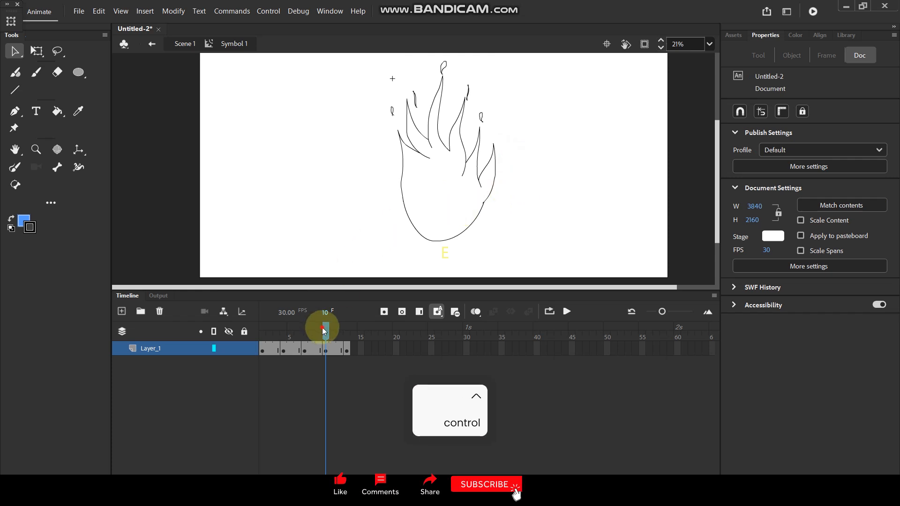
Delete the overshooting line ends between the flame tongues on frame 7
left_click(304, 330)
scroll(445, 159, "up", 3, "ctrl")
left_click(420, 127)
key("Delete")
left_click(448, 153)
key("Delete")
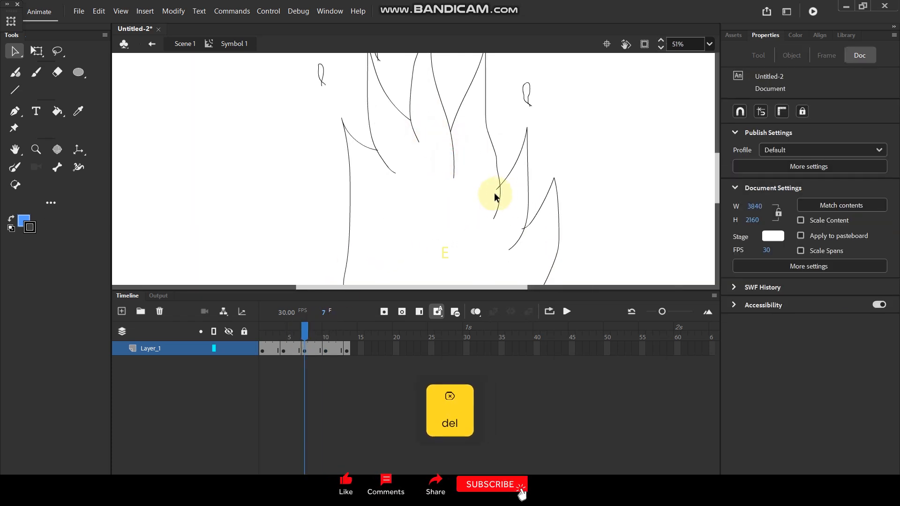
left_click(497, 189)
key("Delete")
left_click(521, 231)
key("Delete")
Trim the flame outline on frame 4 by removing the line ends that extend past the tongue crossings
left_click(284, 350)
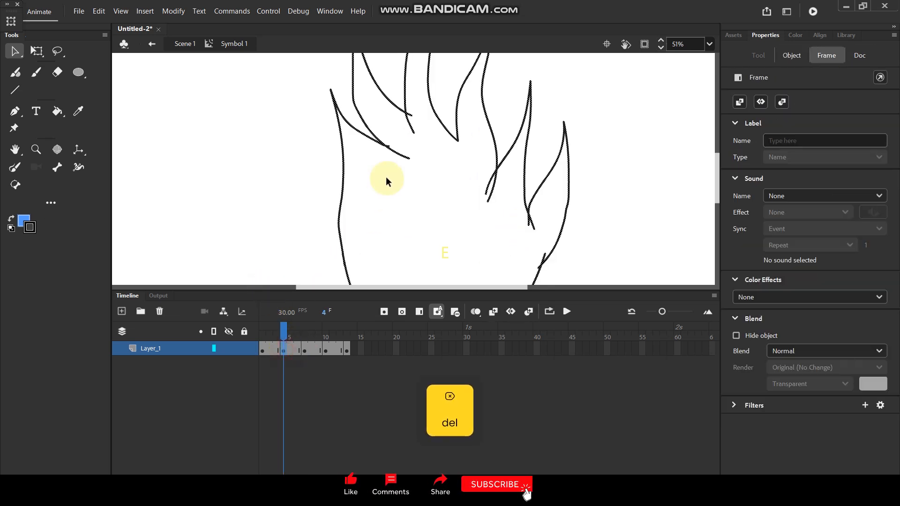
left_click(424, 152)
left_click(410, 115)
key("Delete")
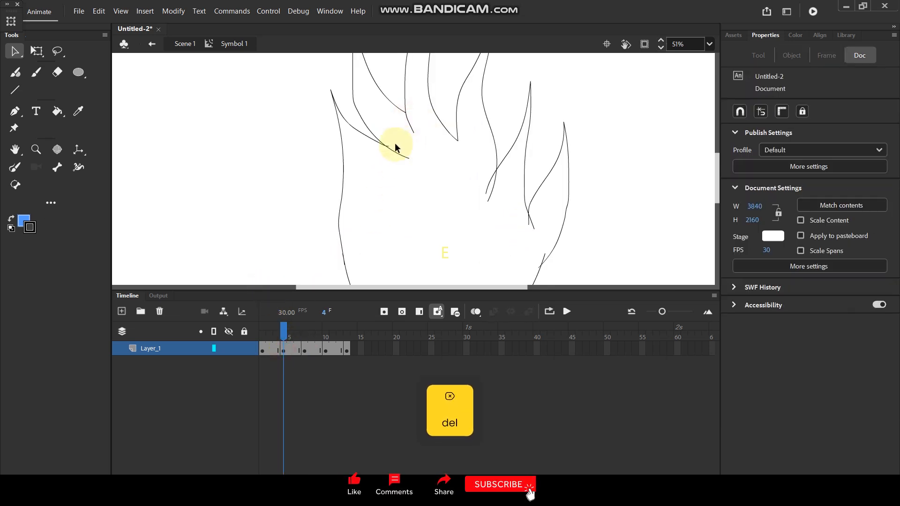
left_click(389, 145)
key("Delete")
left_click(490, 185)
key("Delete")
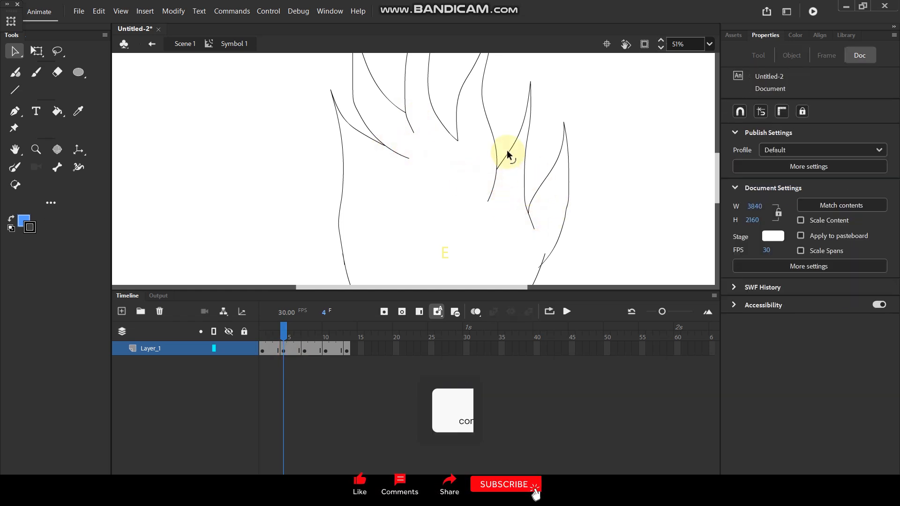
scroll(539, 195, "down", 2)
scroll(539, 195, "up", 1)
Return to frame 1 and inspect its flame outline for stray line ends
left_click_drag(284, 333, 225, 342)
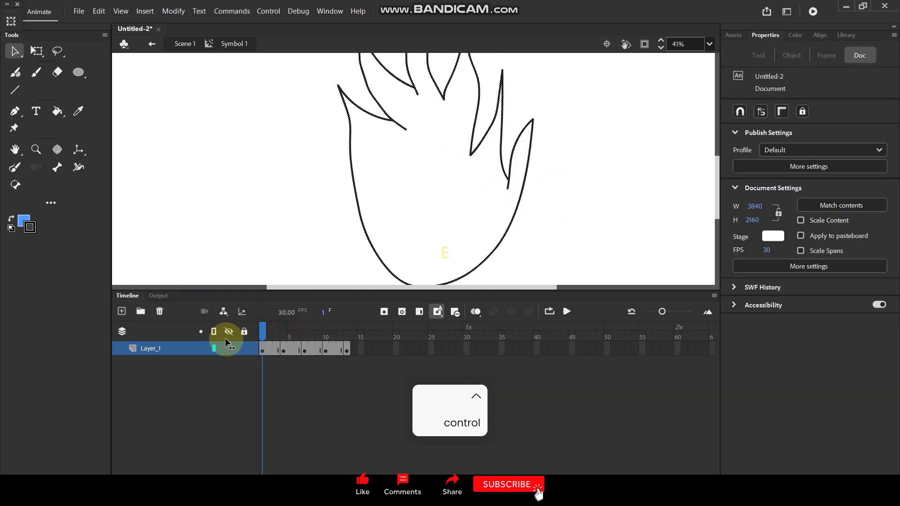
left_click(286, 192)
scroll(431, 168, "down", 1)
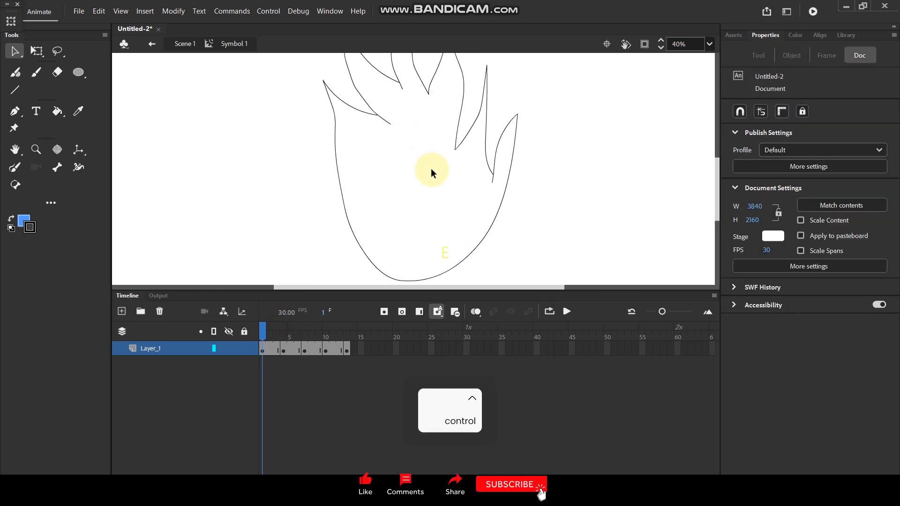
scroll(431, 165, "down", 3, "ctrl")
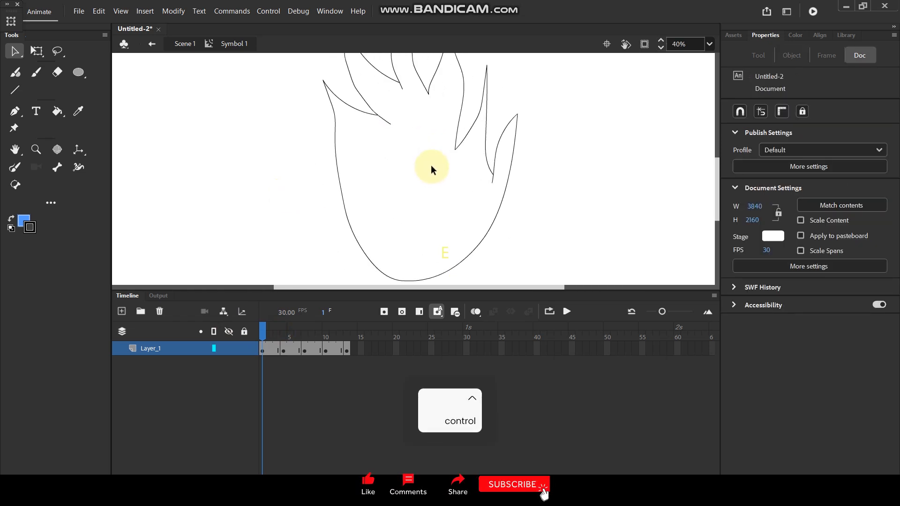
left_click(435, 128)
double_click(432, 131)
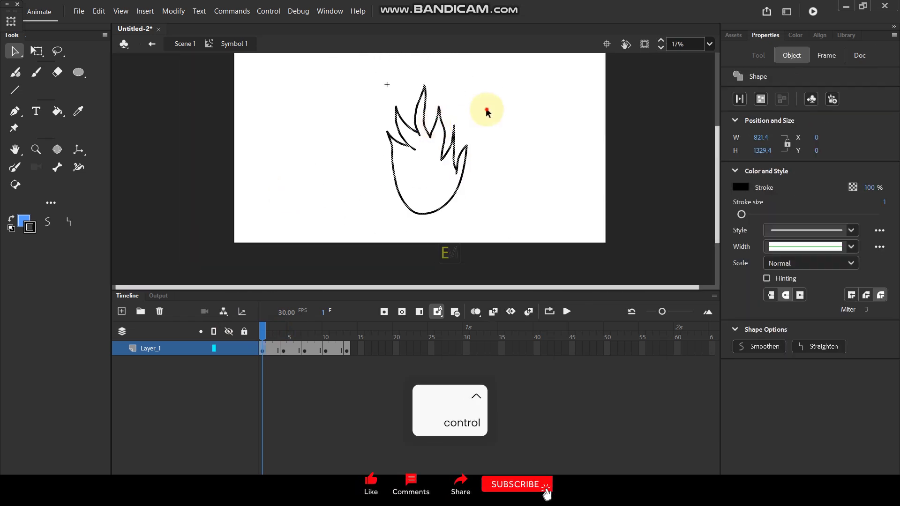
left_click(482, 110)
Fill the flame on frame 1 with dark brown using the Paint Bucket tool
left_click(21, 223)
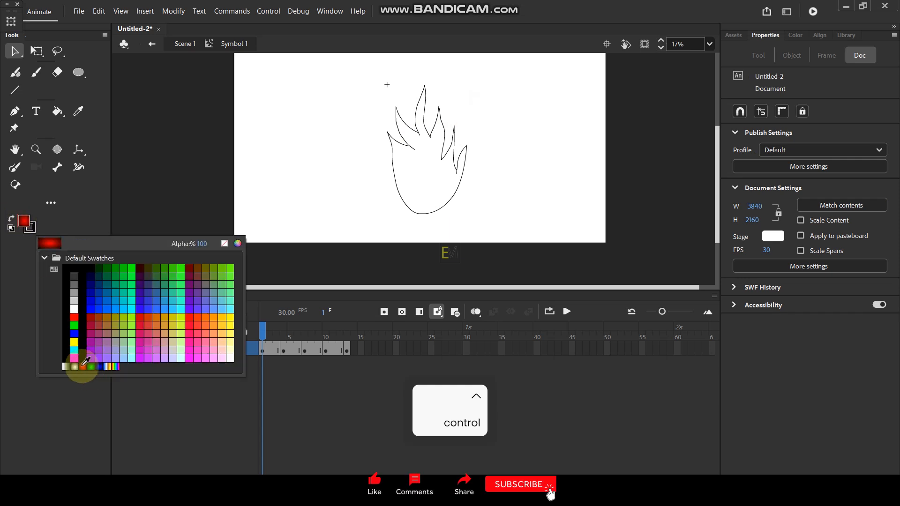
left_click(202, 268)
left_click(57, 110)
left_click(442, 195)
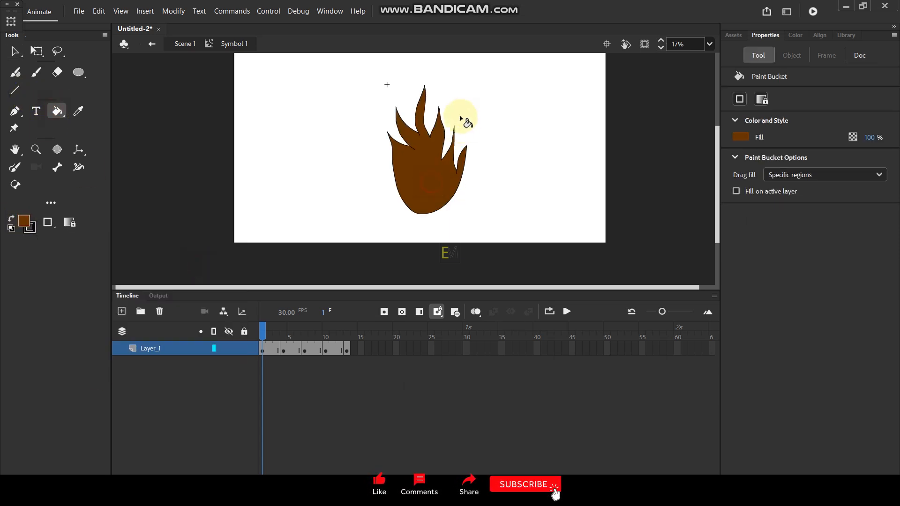
Change the flame's fill on frame 1 to the red-to-black radial gradient swatch
key("ctrl+equal")
left_click(14, 51)
left_click(402, 201)
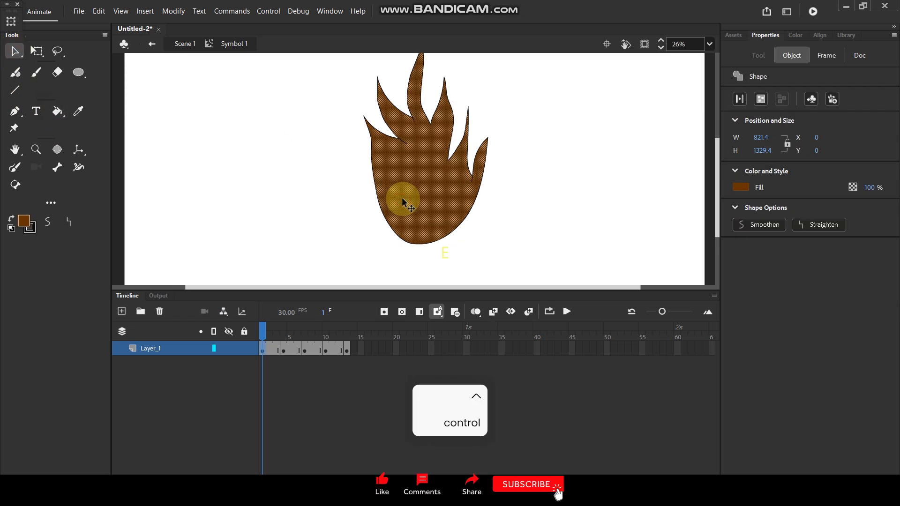
left_click(21, 219)
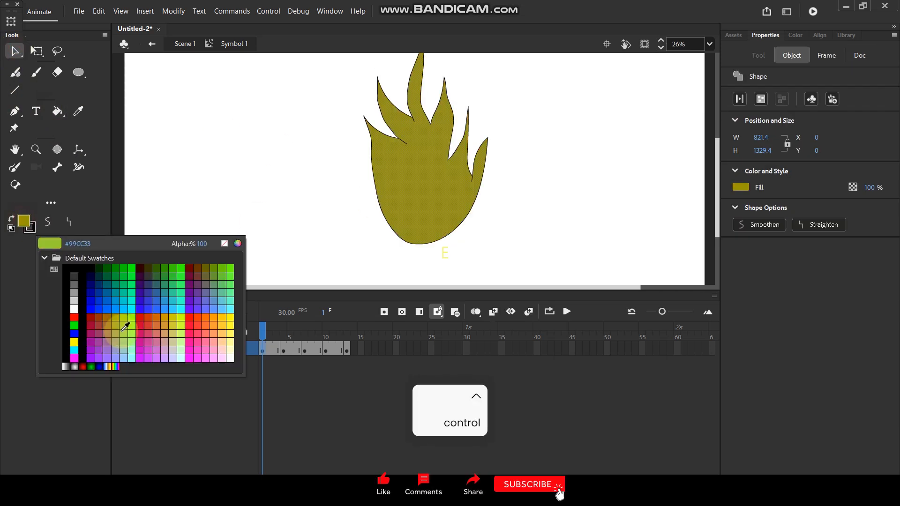
left_click(85, 365)
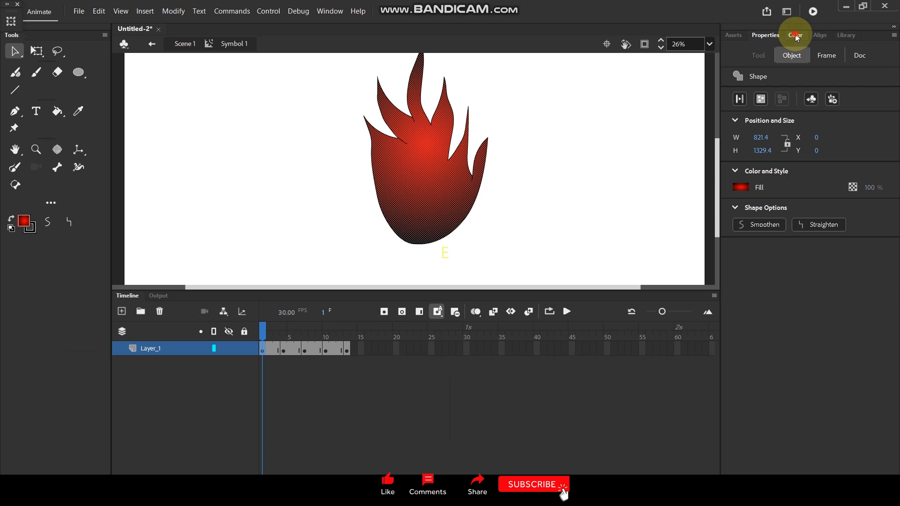
Change the black end stop of the flame's radial gradient to orange FF9900
left_click(795, 35)
left_click(845, 226)
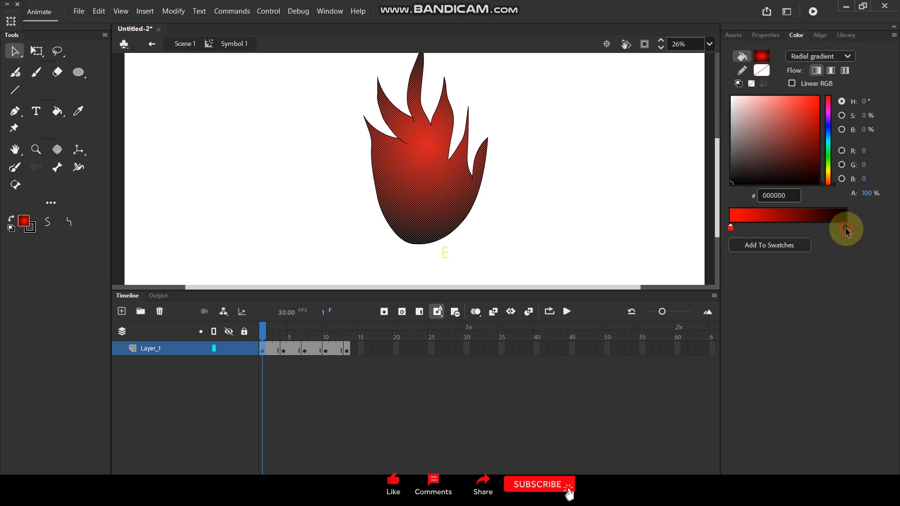
double_click(846, 228)
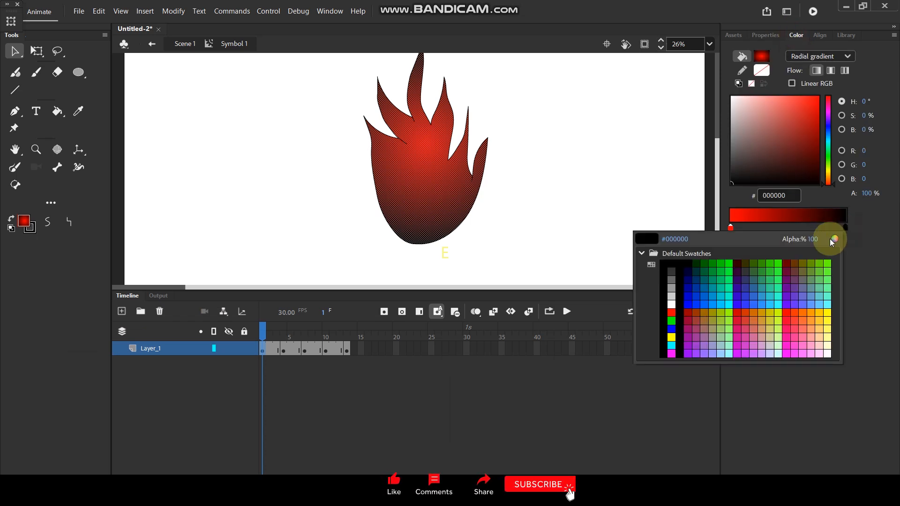
left_click(813, 311)
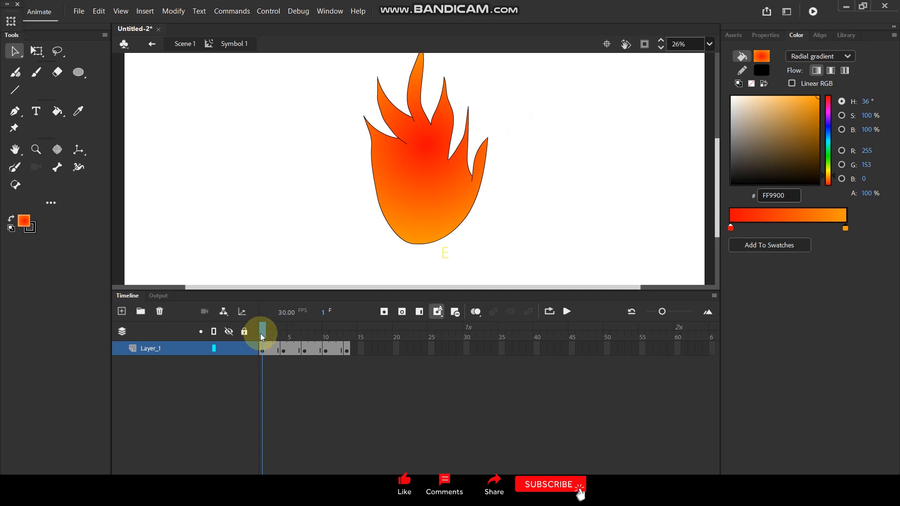
Go to frame 4 and change the fill color to solid red FF0000
left_click_drag(262, 332, 286, 334)
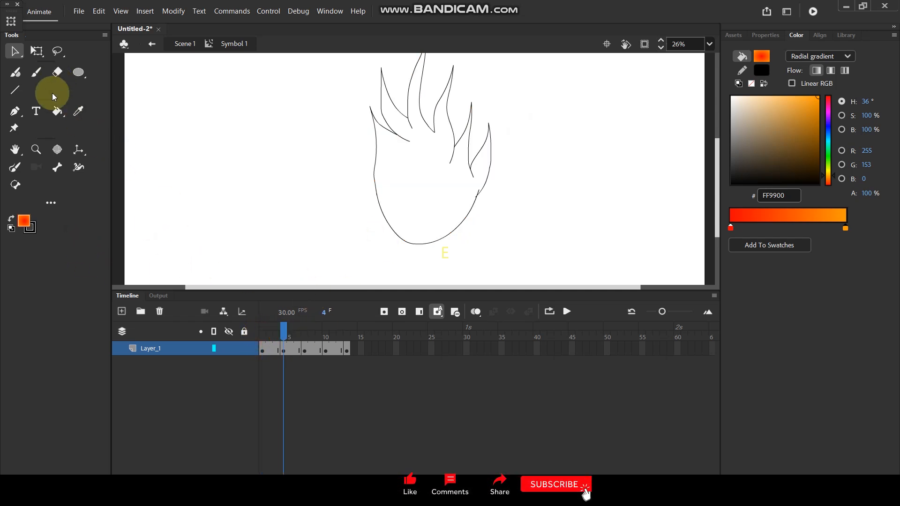
left_click(57, 111)
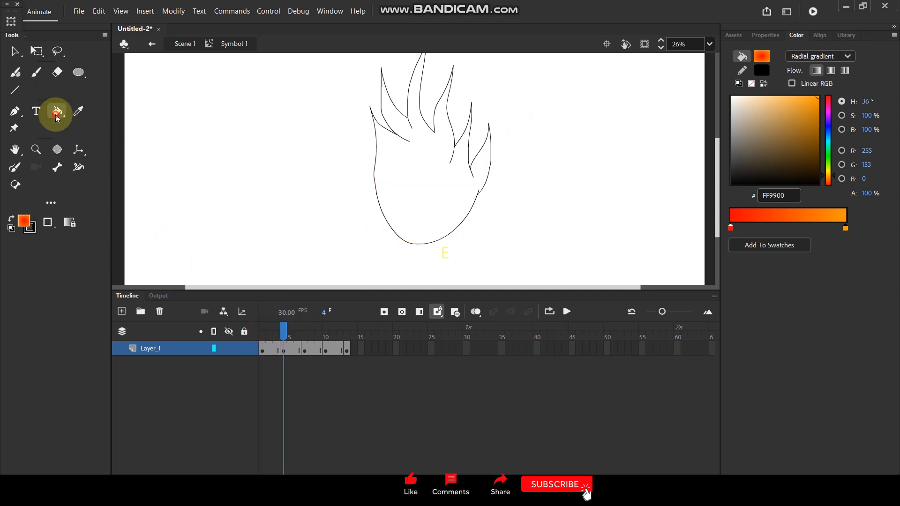
left_click(25, 221)
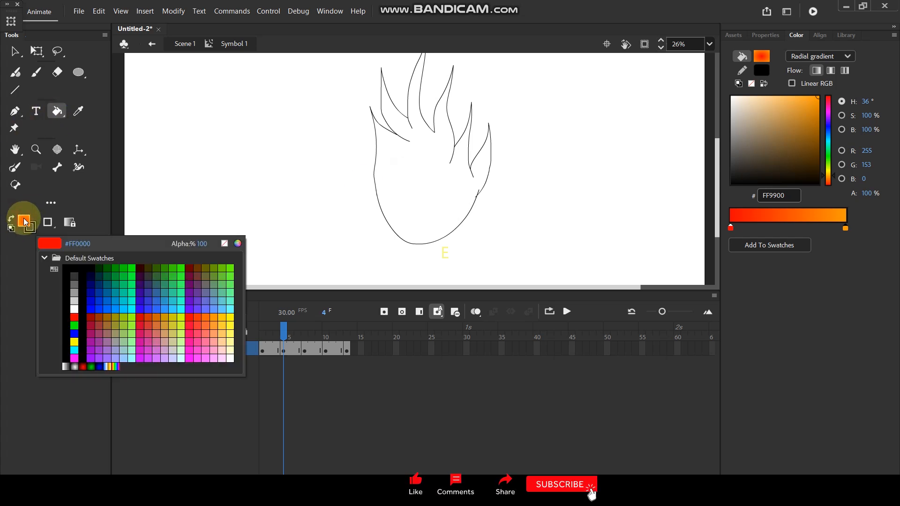
left_click(24, 221)
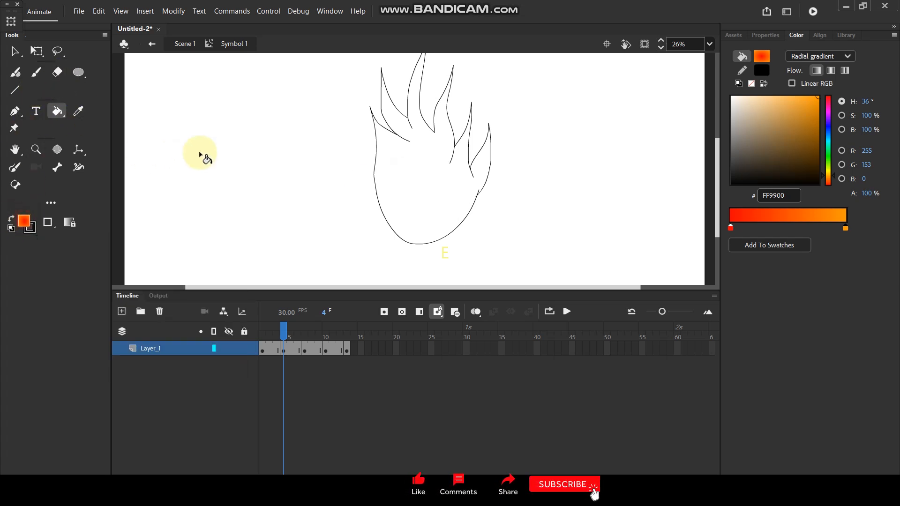
left_click(14, 51)
left_click(431, 187)
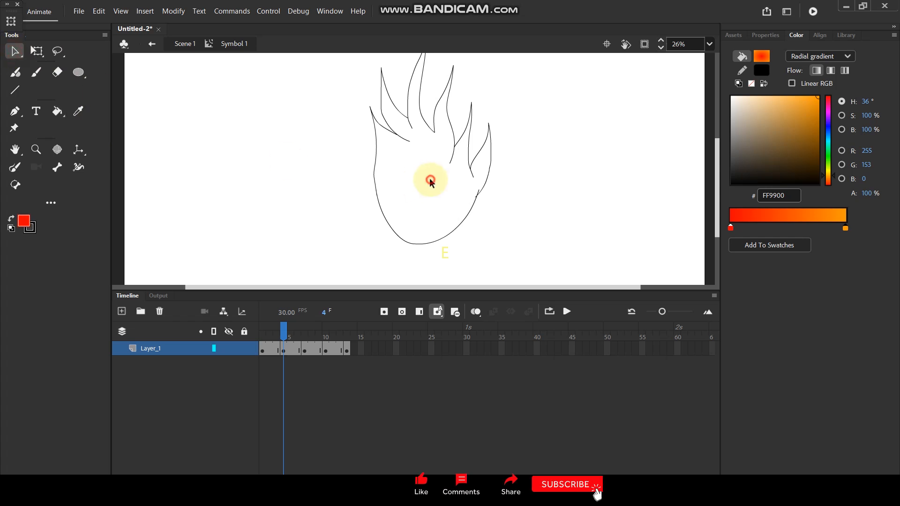
Inspect the flame outline on frame 4 for gaps, undoing the trial move of a line junction
scroll(448, 131, "up", 3)
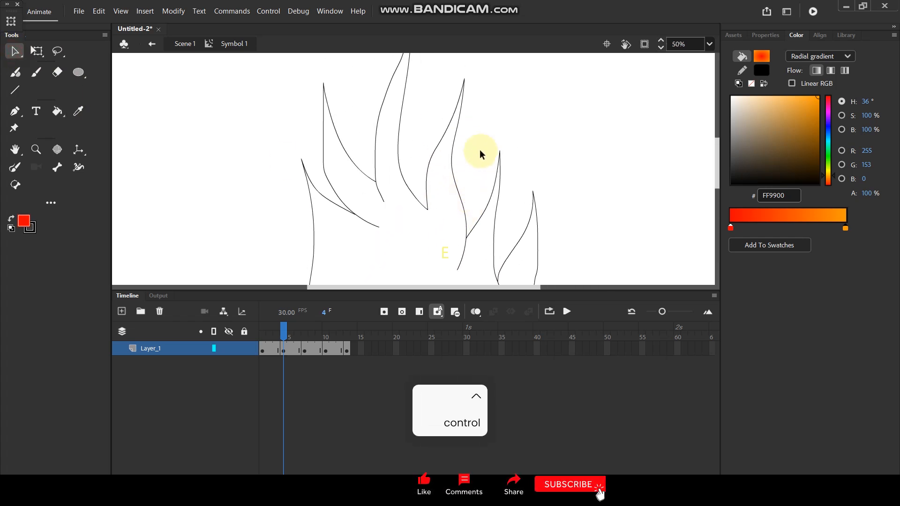
left_click_drag(456, 114, 466, 200)
scroll(386, 146, "up", 4)
scroll(396, 144, "down", 6)
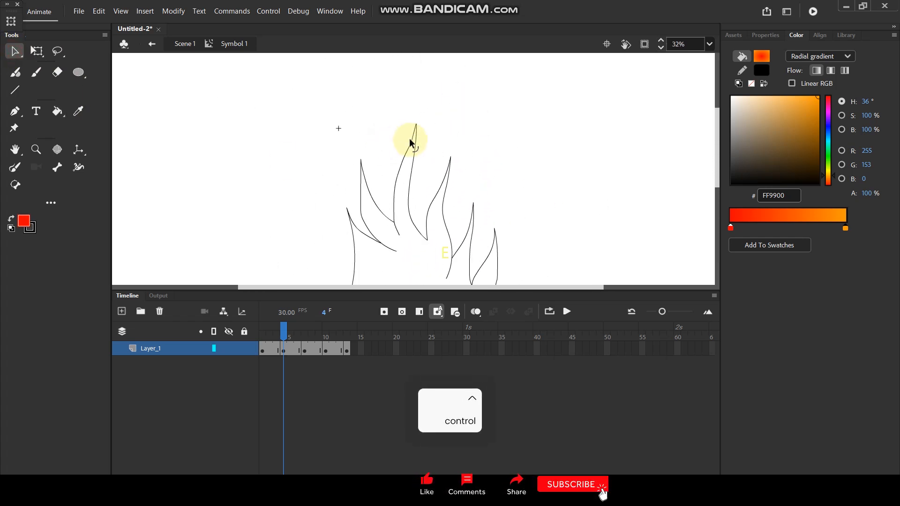
left_click_drag(435, 233, 409, 124)
scroll(426, 174, "up", 3)
scroll(427, 174, "down", 2)
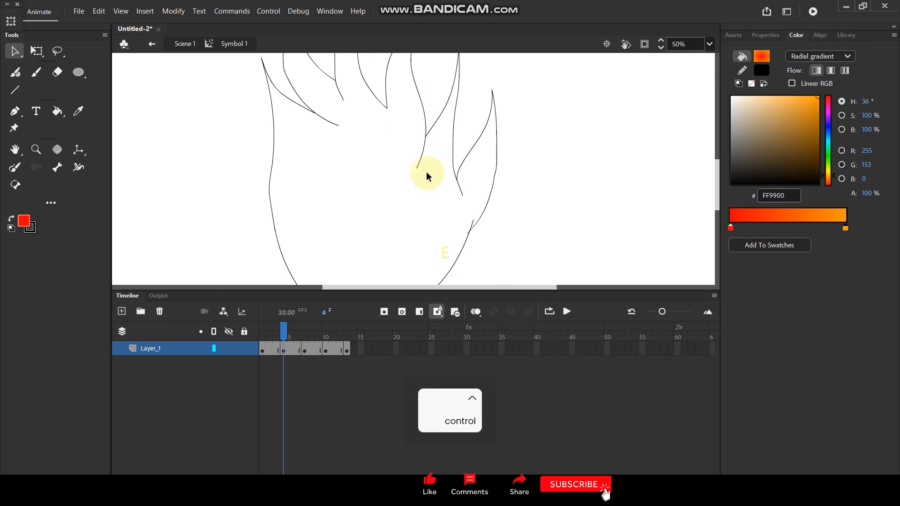
scroll(426, 160, "up", 8)
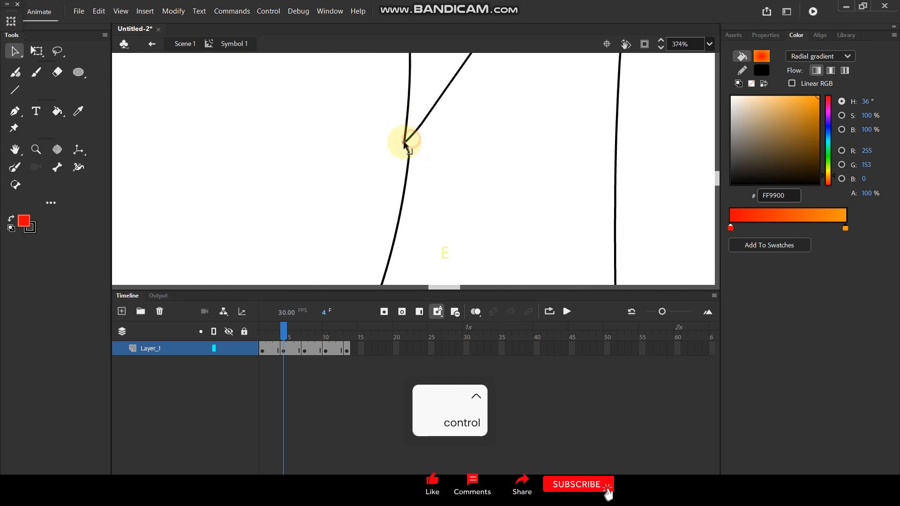
key("ctrl+z")
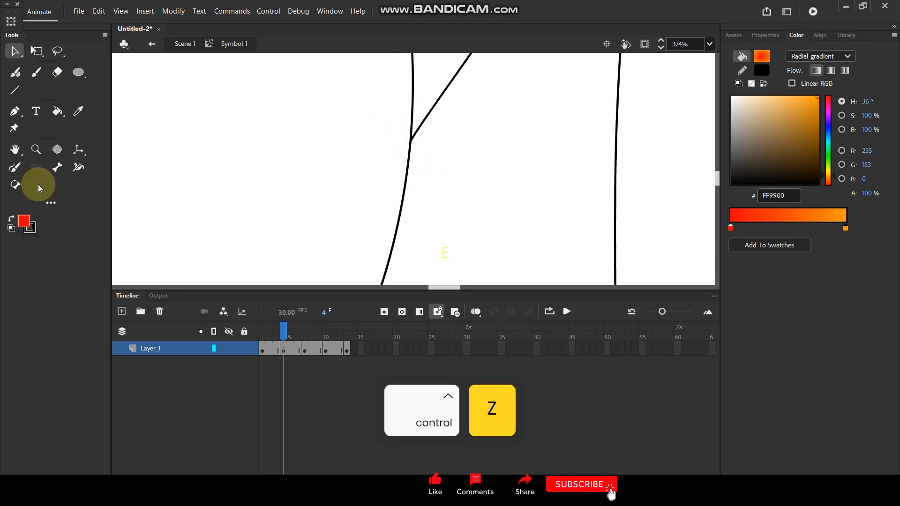
Set the fill color to solid yellow FFCC00 and activate the Paint Bucket tool
left_click(24, 220)
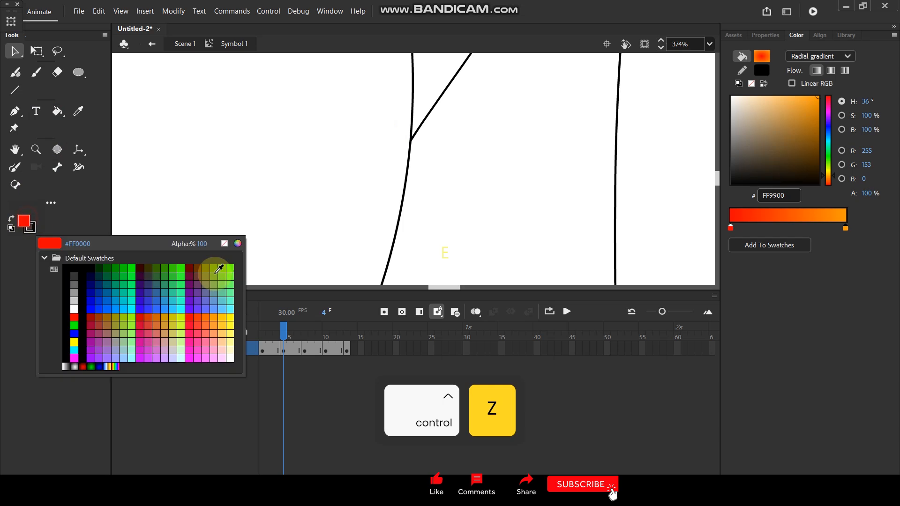
left_click(221, 318)
left_click(57, 111)
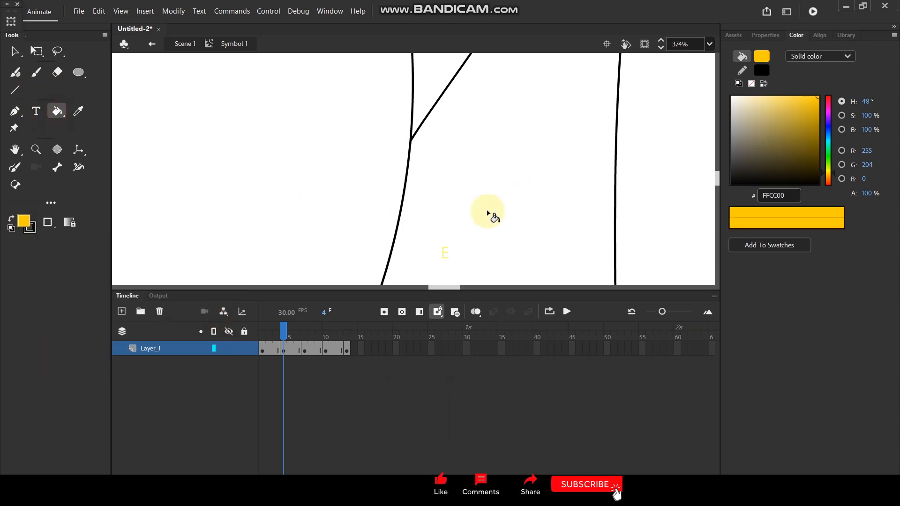
Display Layer_1 as outlines and examine where the flame's lines meet on frame 4
scroll(506, 169, "down", 5)
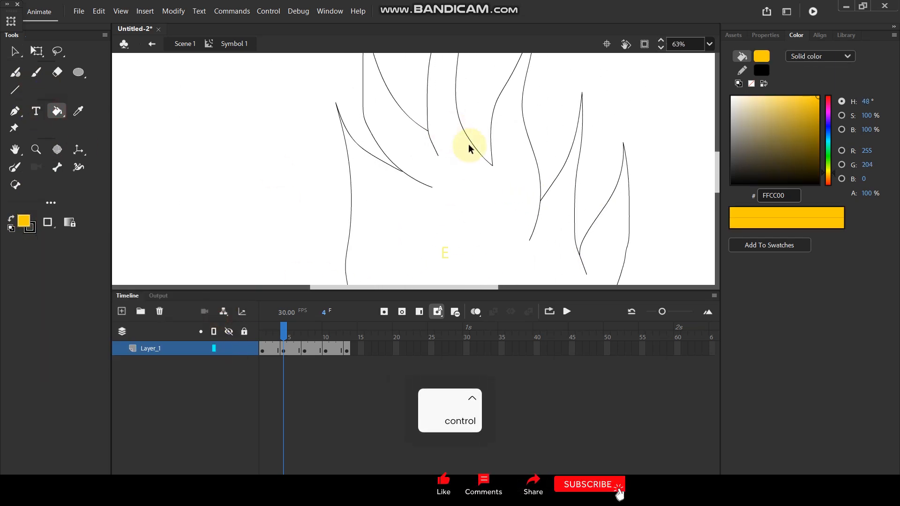
scroll(461, 137, "up", 3)
scroll(152, 202, "up", 3)
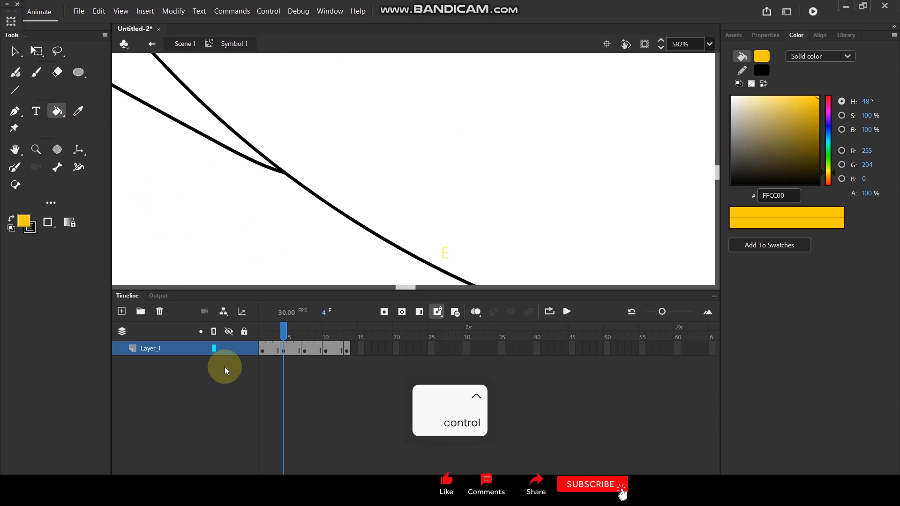
left_click(214, 347)
scroll(323, 202, "down", 4)
scroll(327, 203, "down", 2)
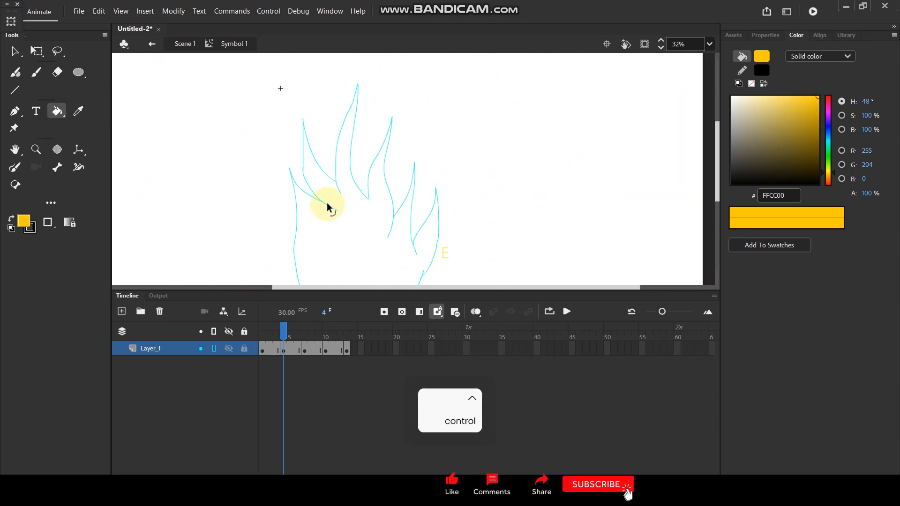
scroll(427, 267, "up", 7)
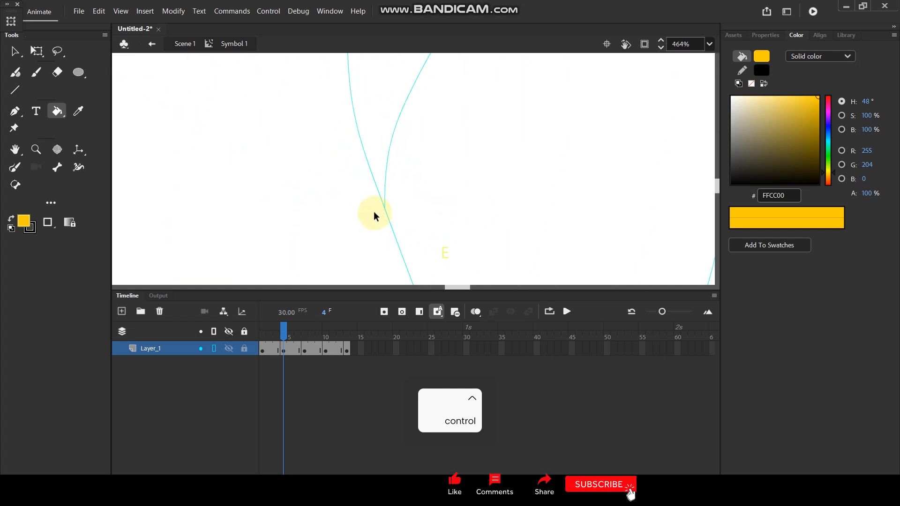
Try moving several line junctions of the frame 4 flame with the Selection tool, undoing each move
key("v")
left_click_drag(383, 207, 395, 203)
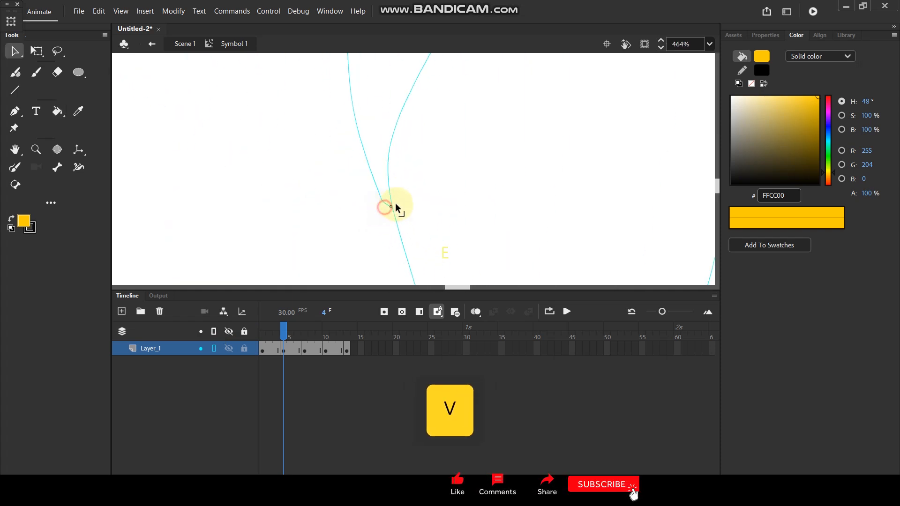
key("ctrl+z")
scroll(409, 211, "down", 2)
scroll(409, 210, "down", 3)
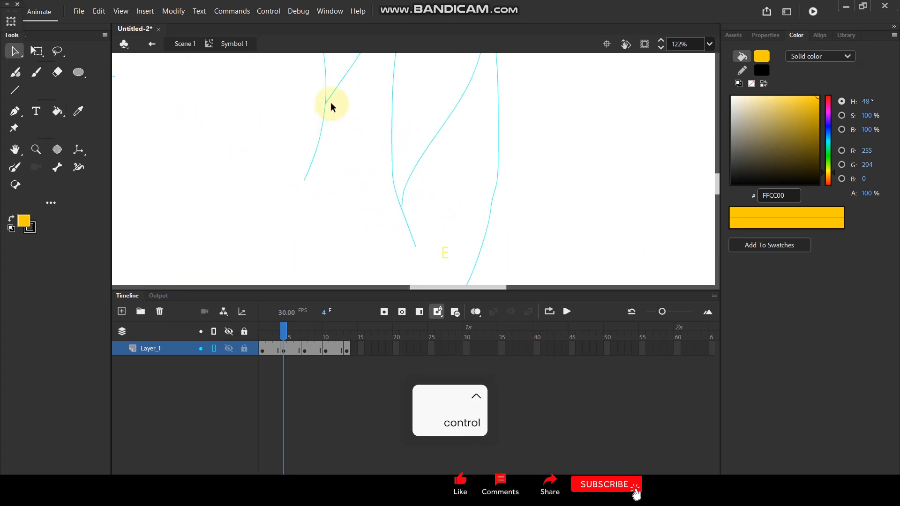
left_click_drag(326, 102, 332, 102)
key("ctrl+z")
scroll(341, 153, "down", 6)
scroll(274, 84, "up", 5)
scroll(314, 126, "up", 3)
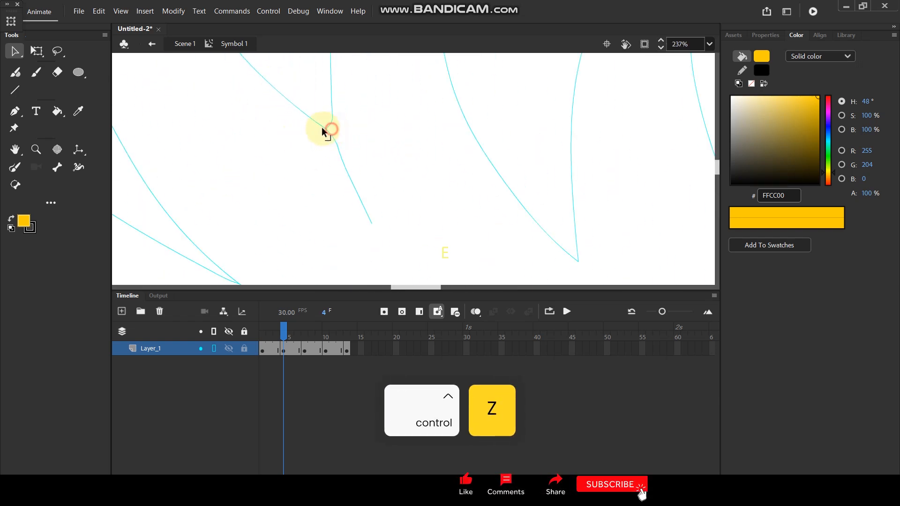
key("ctrl+z")
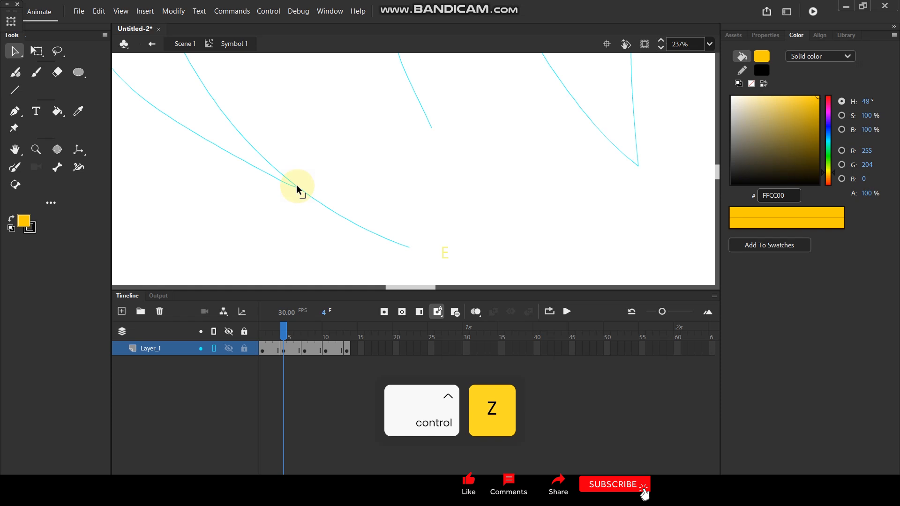
Undo any remaining test moves on frame 4 and turn off the outline display of Layer_1
scroll(356, 183, "down", 5)
key("ctrl+z")
key("ctrl+z")
key("ctrl+z")
key("ctrl+z")
key("ctrl+z")
key("ctrl+z")
key("ctrl+z")
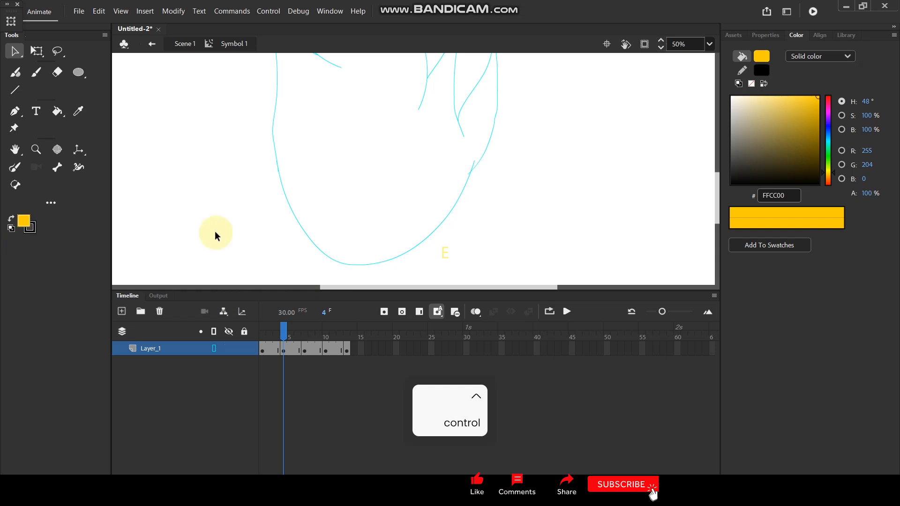
left_click(213, 349)
key("ctrl+z")
key("ctrl+z")
key("ctrl+z")
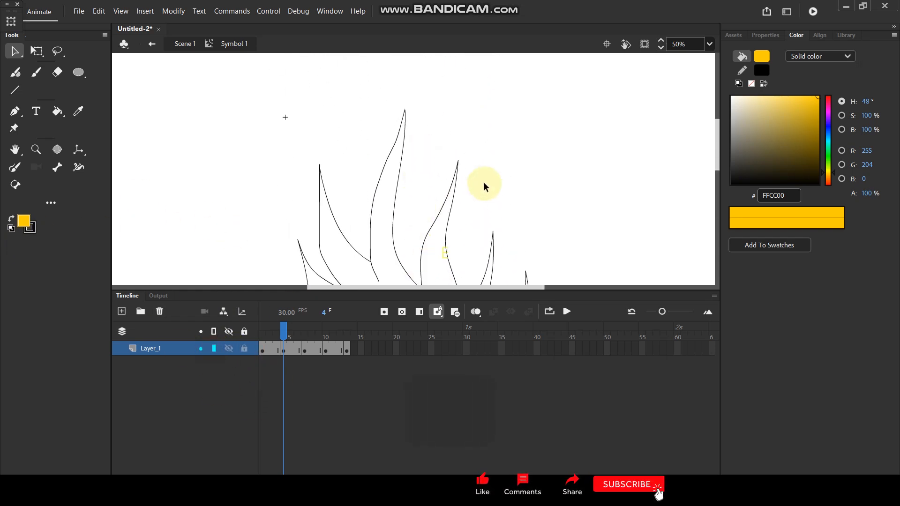
Check the flame's tips on frame 4 and fill the flame with solid yellow FFCC00
scroll(486, 171, "up", 4)
left_click_drag(399, 137, 458, 268)
scroll(381, 171, "up", 8)
scroll(376, 172, "down", 10)
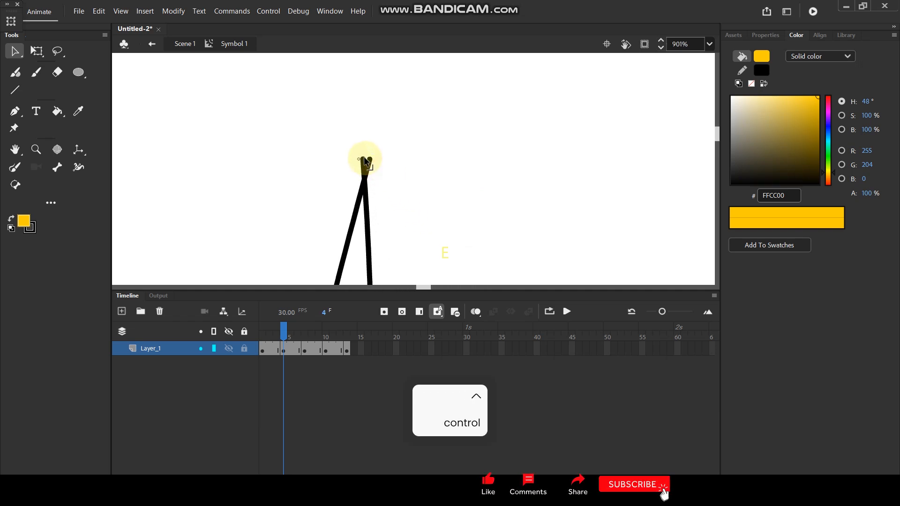
key("k")
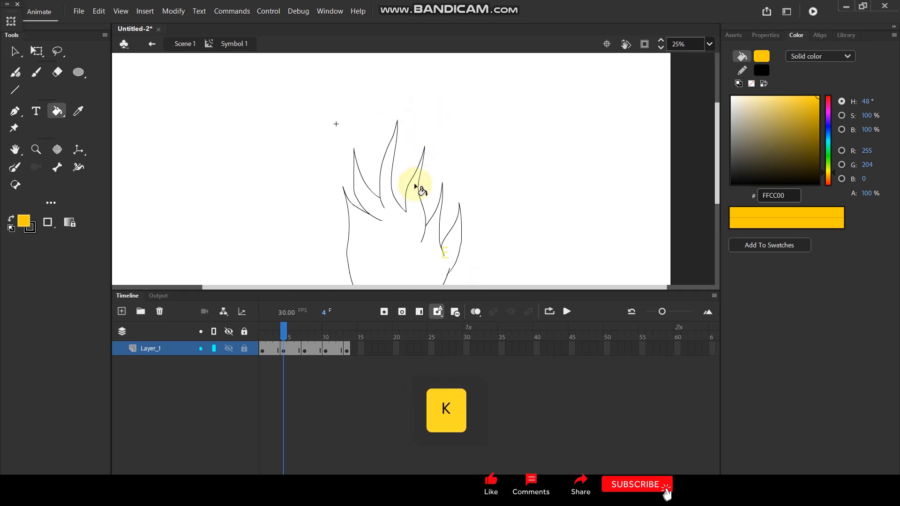
left_click(401, 241)
Sample the red-orange radial gradient from the flame on frame 1 with the Eyedropper tool
left_click(22, 221)
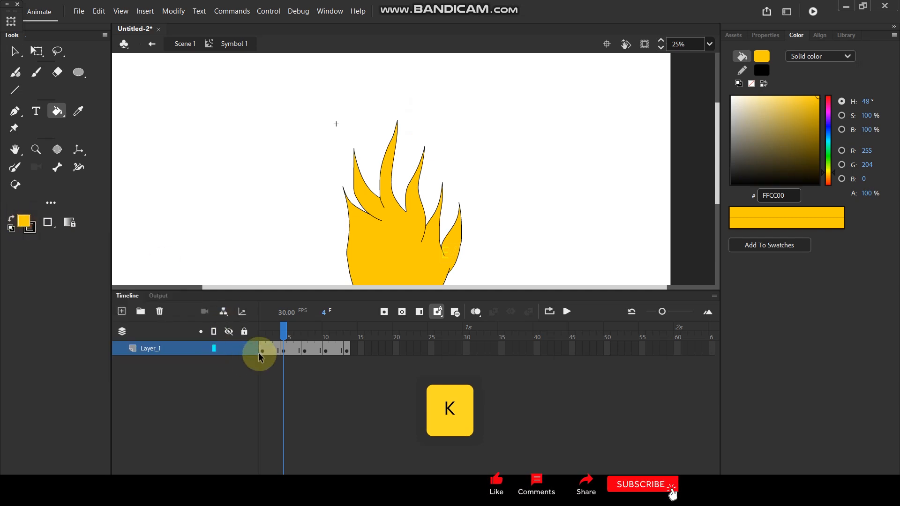
left_click(264, 350)
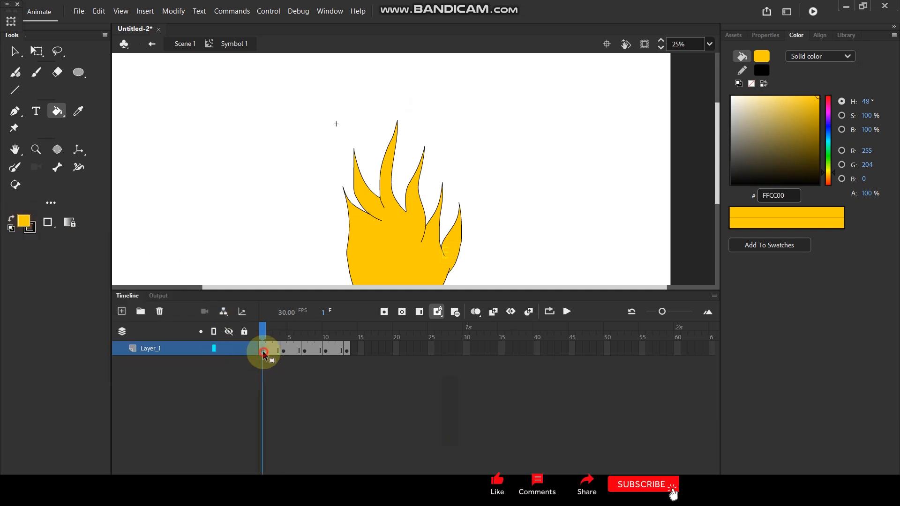
left_click(10, 58)
left_click(233, 129)
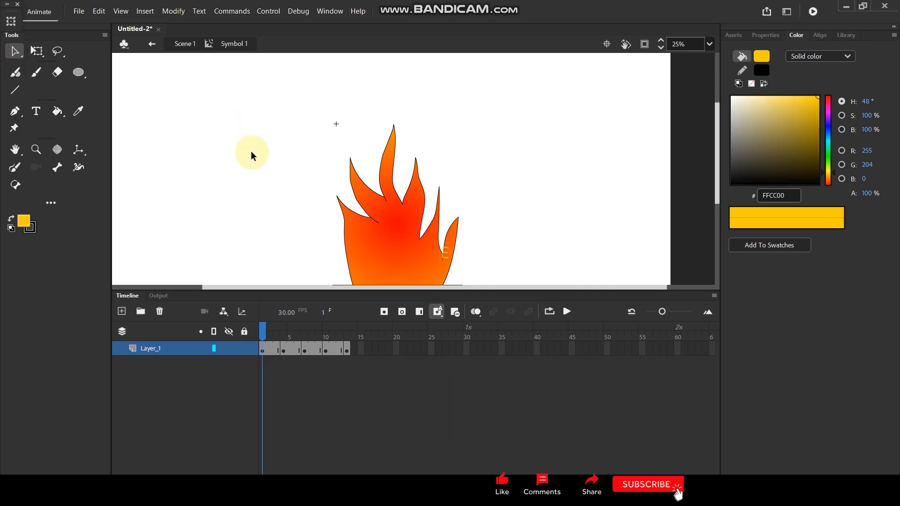
key("i")
left_click(407, 242)
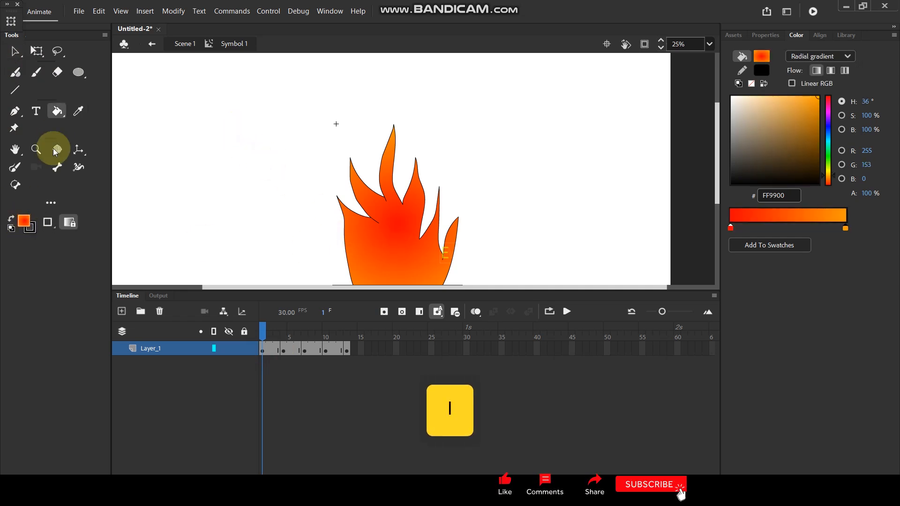
Fill the flame on frame 4 with the sampled red-orange radial gradient
left_click(283, 351)
left_click(394, 247)
scroll(424, 136, "down", 3)
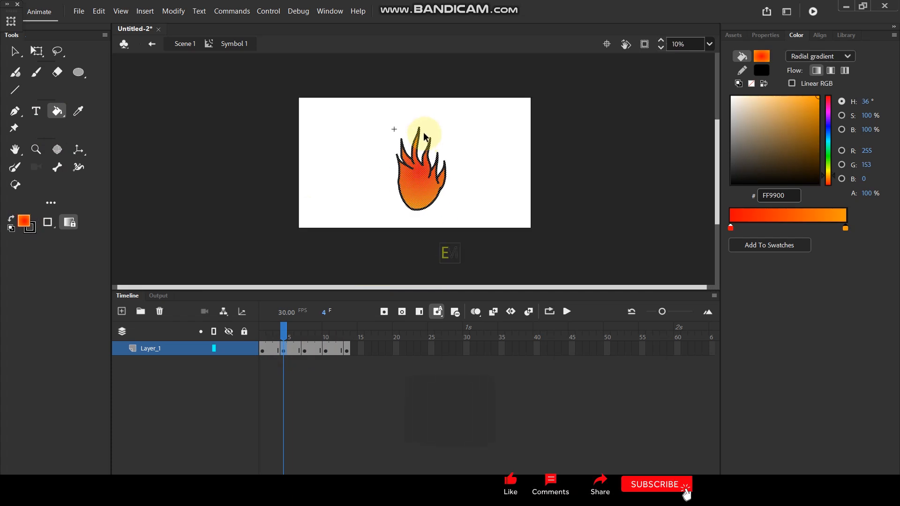
scroll(424, 137, "up", 2)
Fill the body of the flame on frame 7 with the same red-orange radial gradient
left_click(267, 337)
left_click_drag(284, 336, 305, 336)
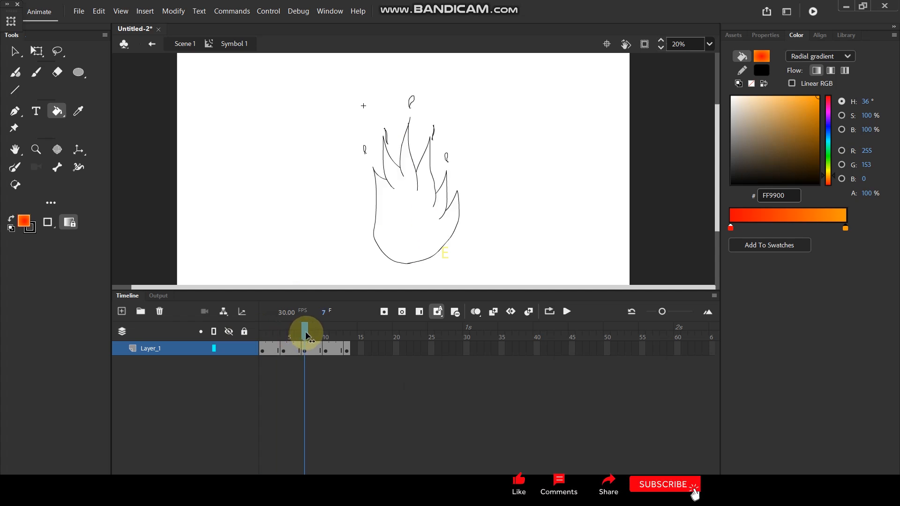
scroll(403, 207, "up", 1, "ctrl")
left_click(415, 218)
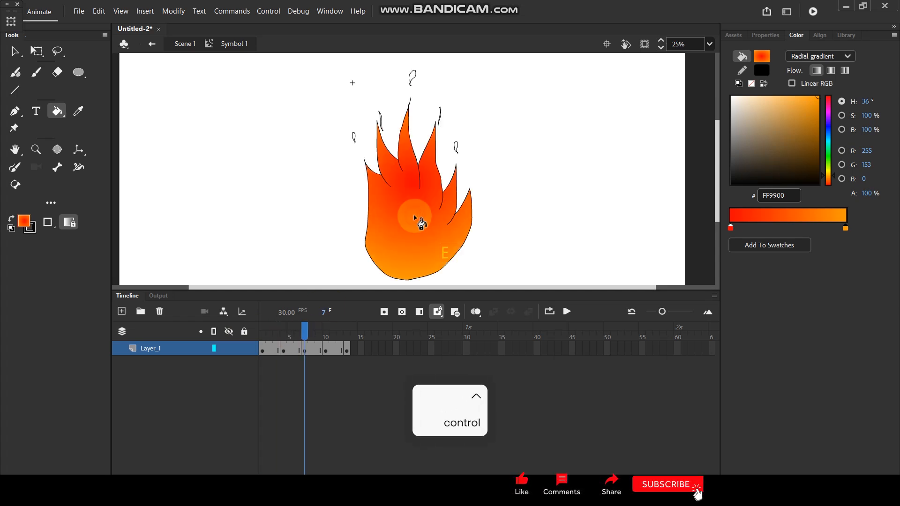
Fill the five sparks above the flame on frame 7 with the red-orange gradient
scroll(418, 201, "up", 5, "ctrl")
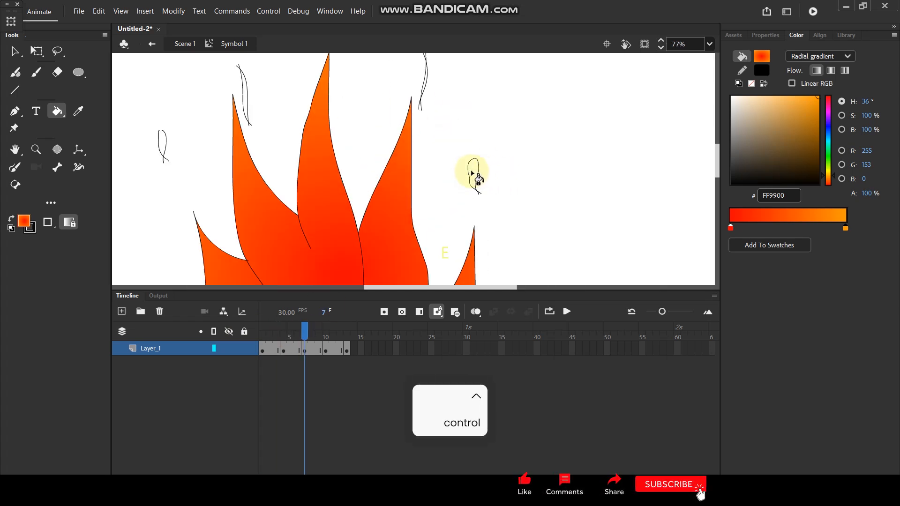
left_click_drag(364, 97, 399, 173)
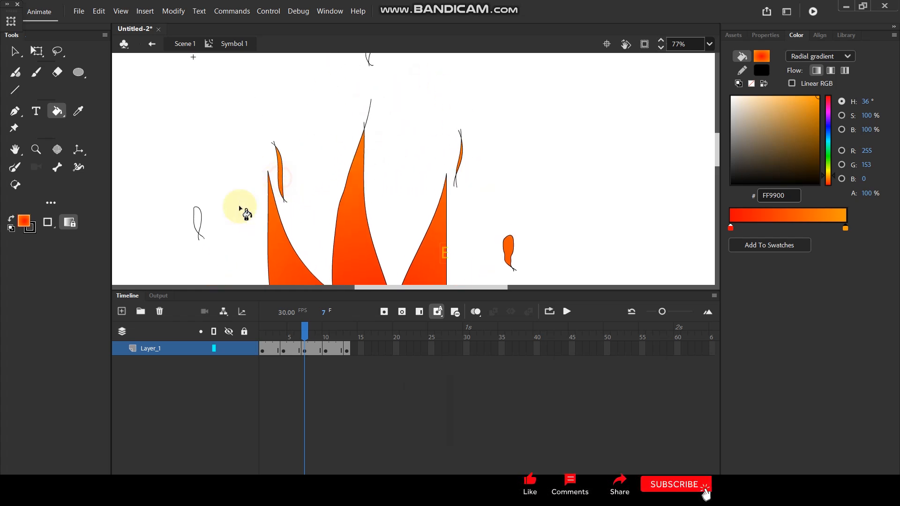
left_click(197, 220)
scroll(324, 179, "up", 3)
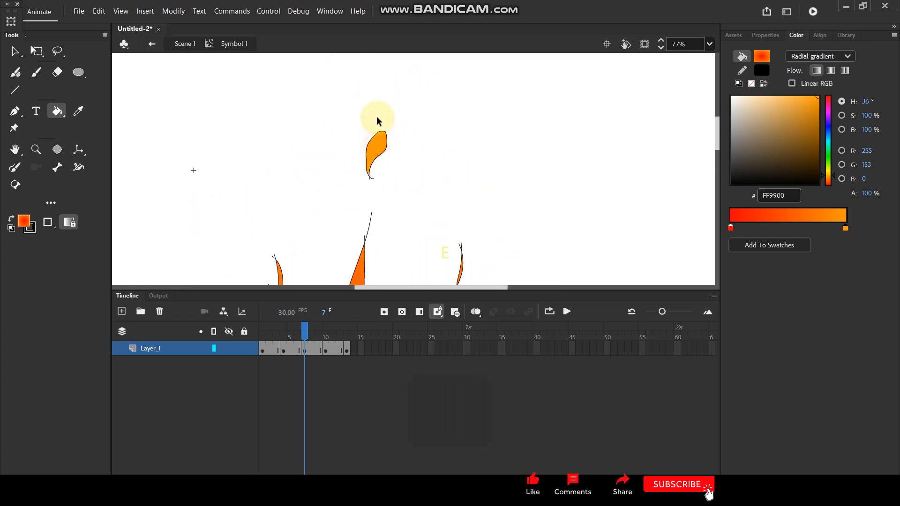
scroll(401, 129, "down", 5)
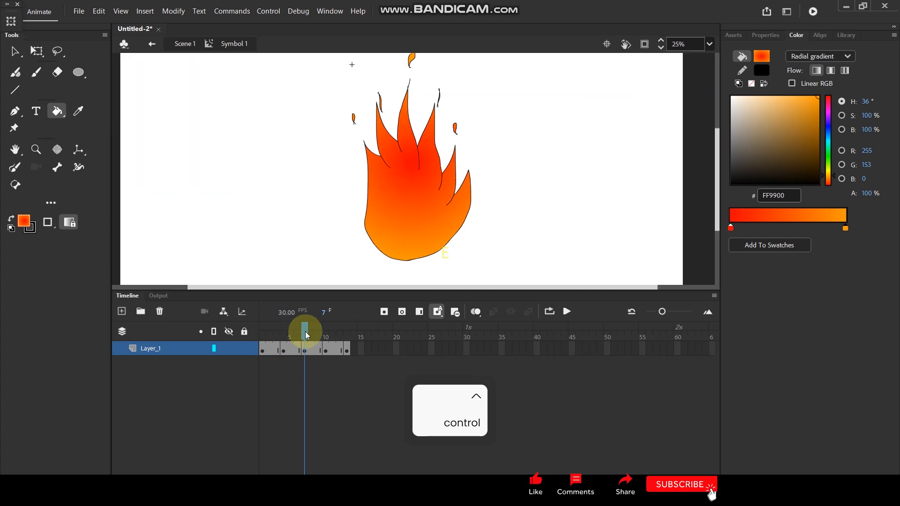
Fill the body of the flame on frame 10 with the red-orange radial gradient
left_click_drag(305, 335, 327, 336)
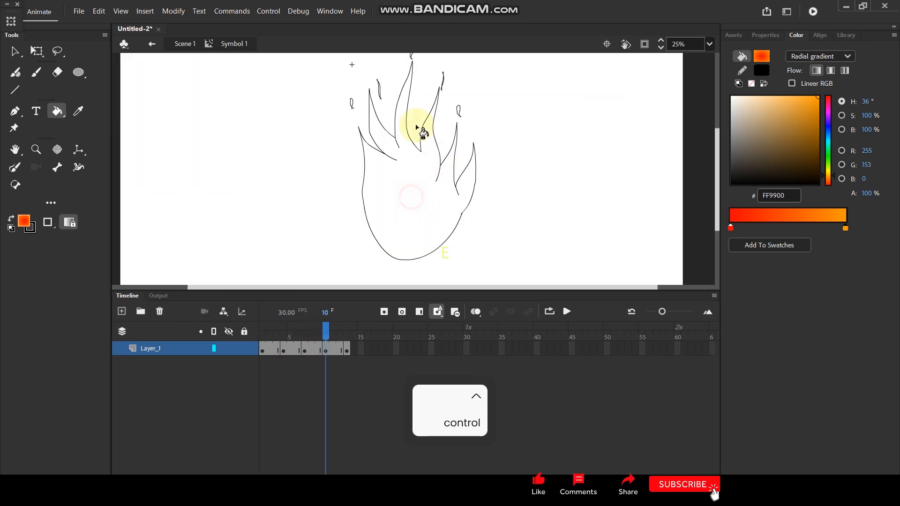
scroll(438, 123, "up", 5)
scroll(412, 141, "up", 8)
key("v")
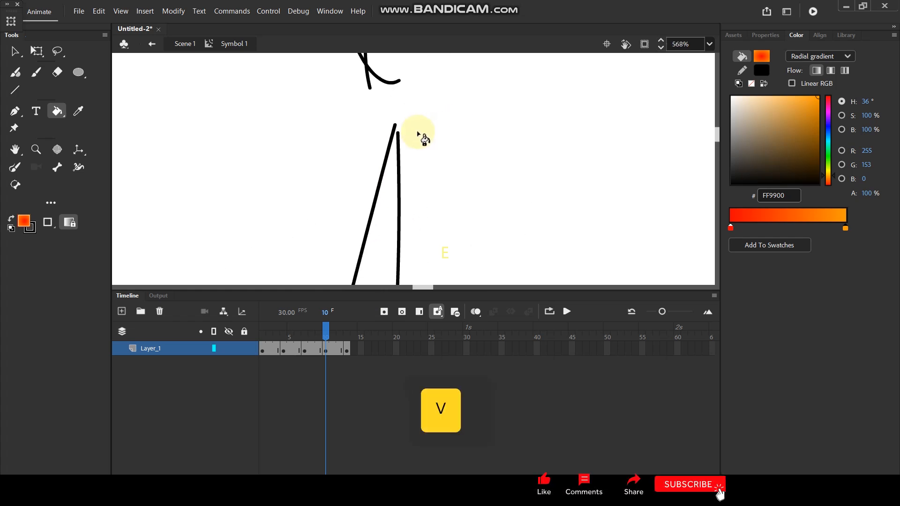
scroll(403, 121, "down", 8)
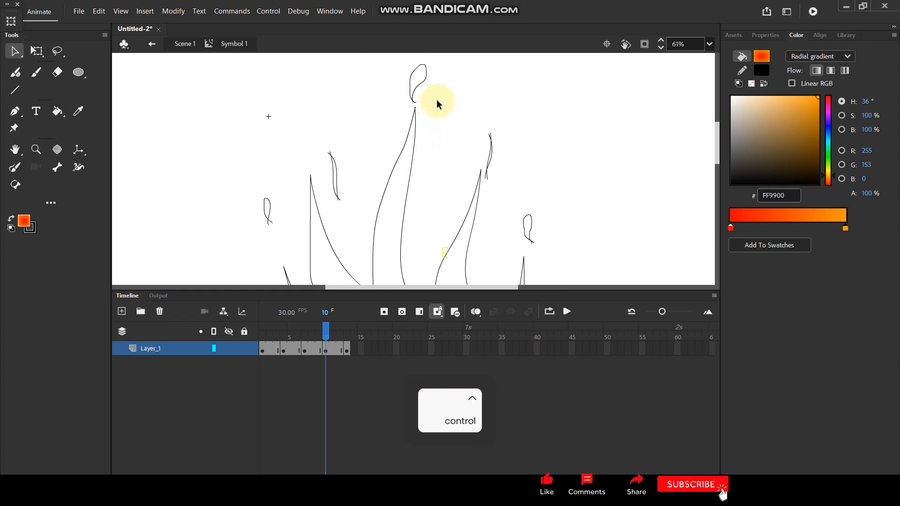
scroll(436, 103, "down", 3)
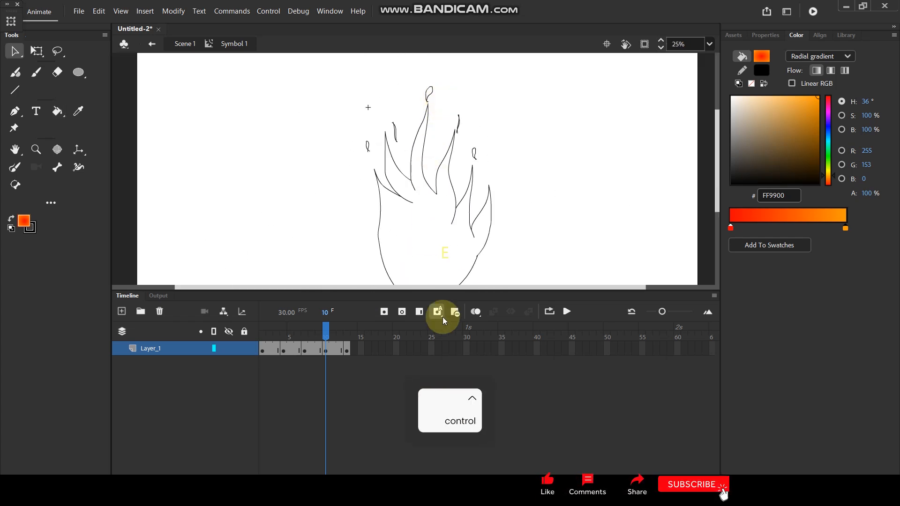
left_click(55, 112)
left_click(430, 235)
Fill the five sparks above the flame on frame 10 with the same gradient
left_click(497, 160)
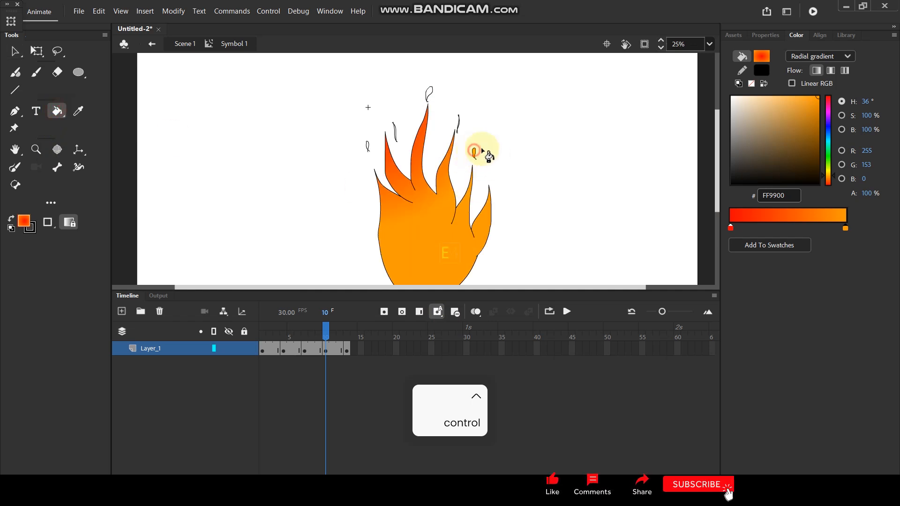
scroll(485, 152, "up", 6)
scroll(456, 161, "down", 3)
left_click(399, 98)
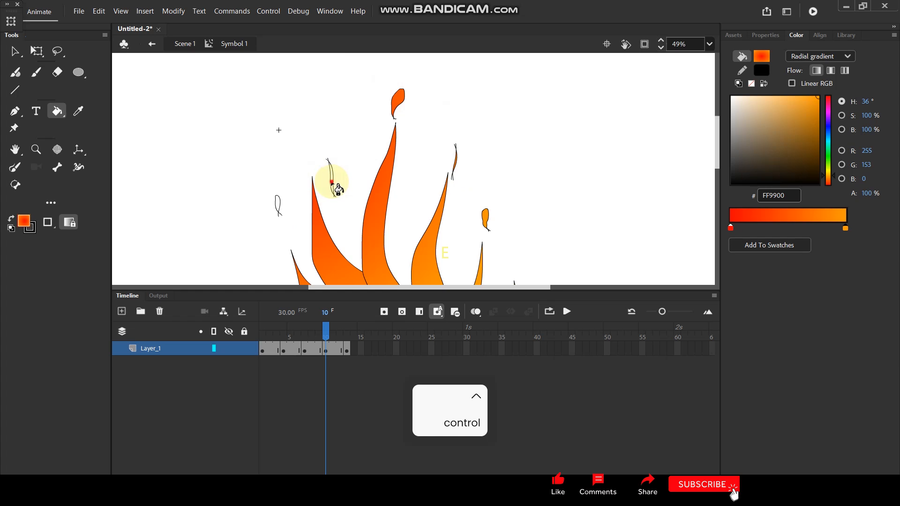
scroll(342, 129, "down", 3)
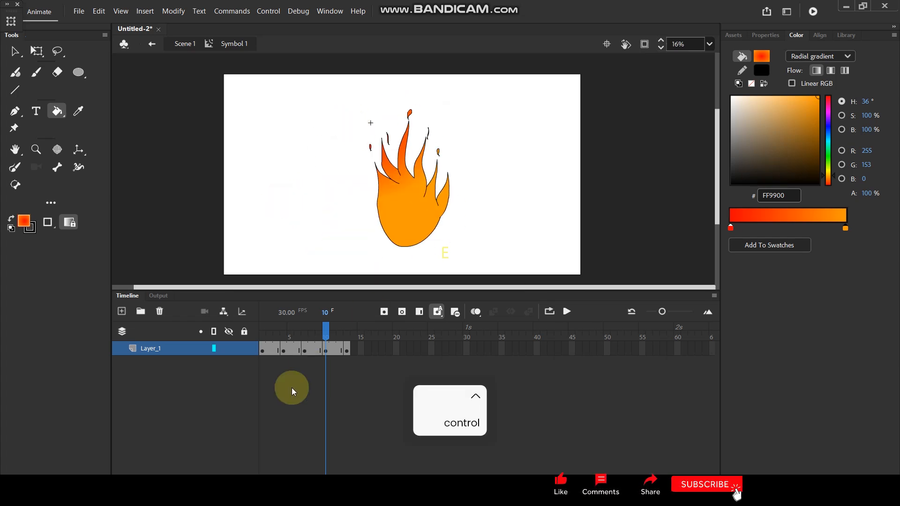
Fill the flame and its five sparks on frame 13 with the red-orange radial gradient
left_click_drag(326, 327, 352, 333)
left_click(409, 203)
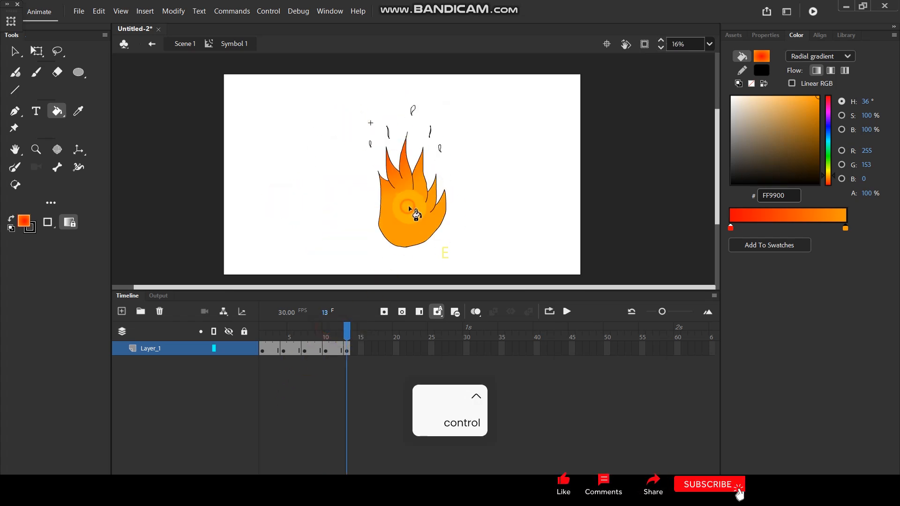
scroll(413, 134, "up", 2)
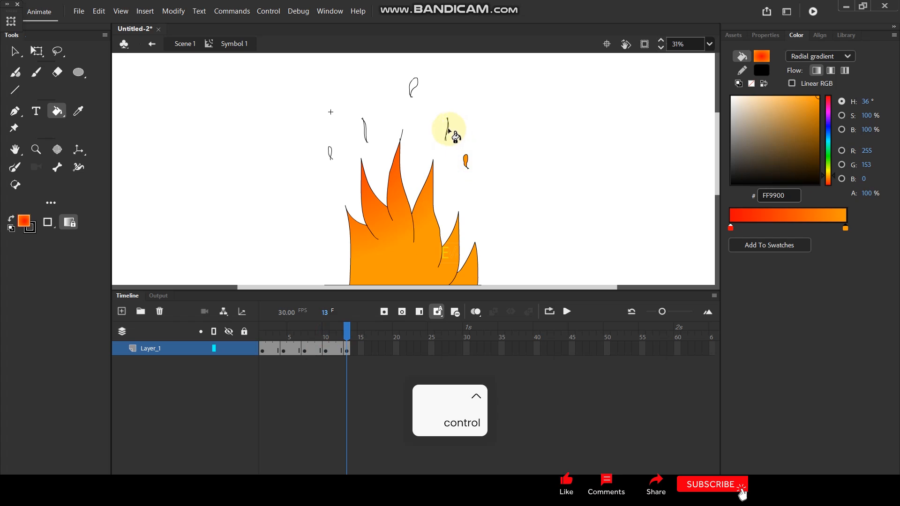
left_click(447, 132)
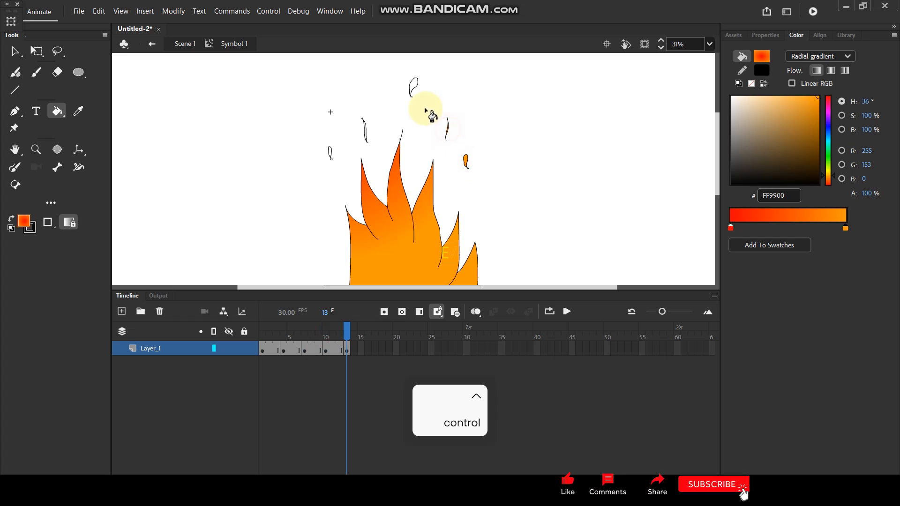
left_click(365, 131)
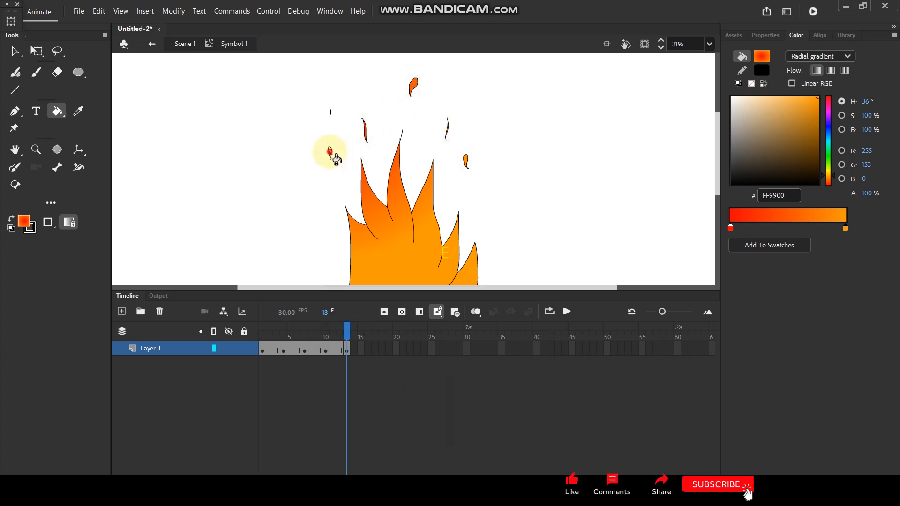
Delete the black outline of the flame's body on frame 13
left_click(14, 52)
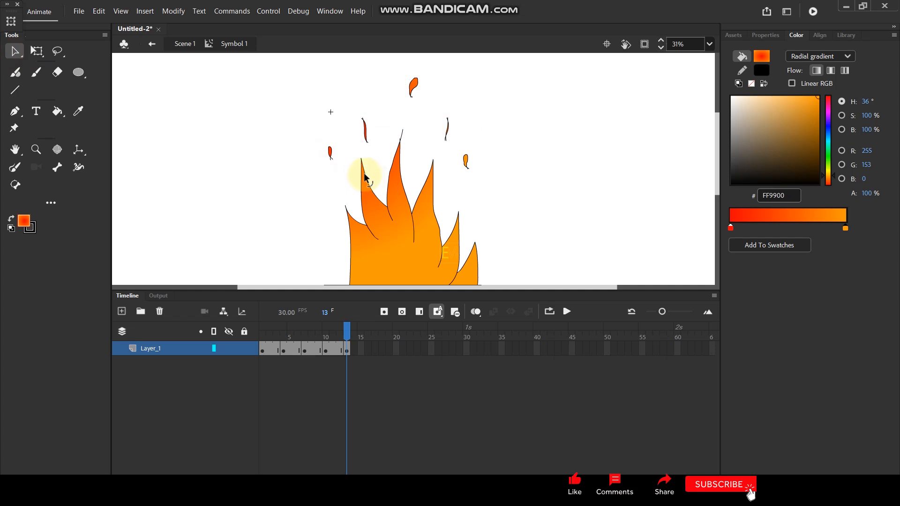
double_click(365, 178)
key("Delete")
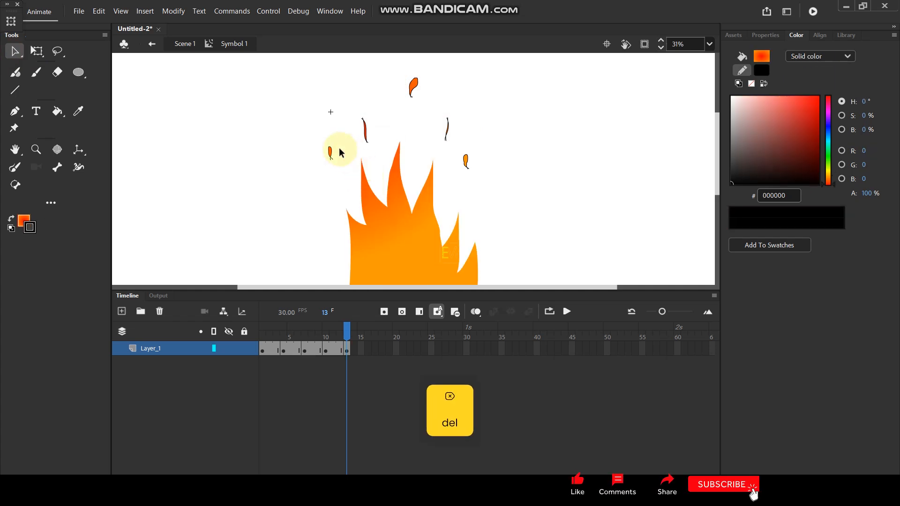
Delete the black outlines of the five sparks above the flame on frame 13
left_click(331, 153)
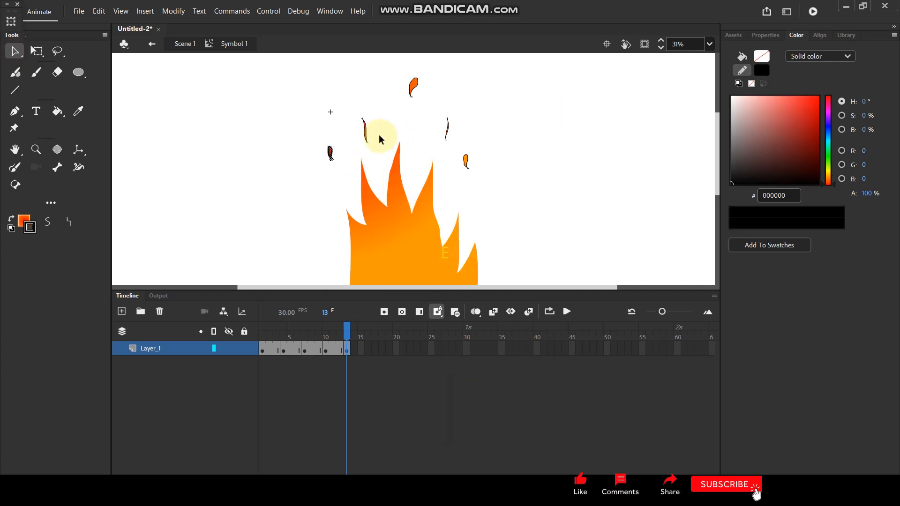
left_click(366, 143)
key("Delete")
left_click(413, 103)
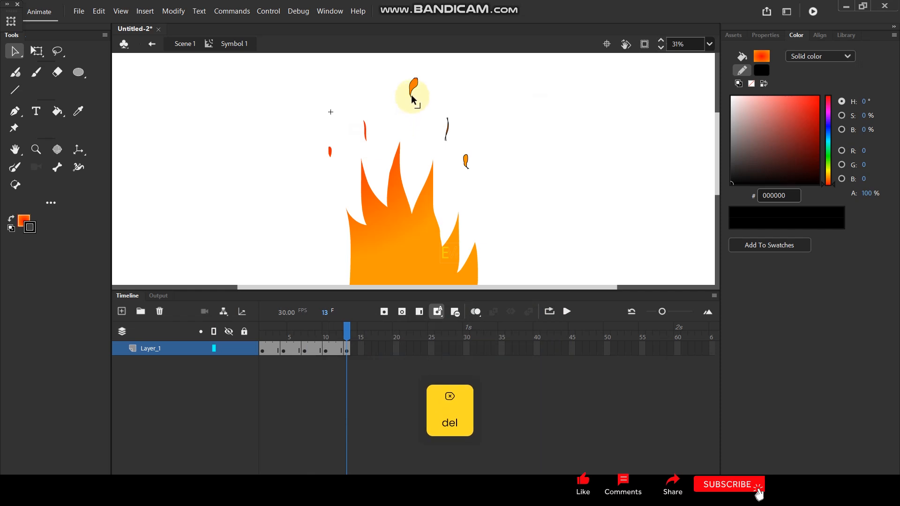
key("Delete")
key("Delete")
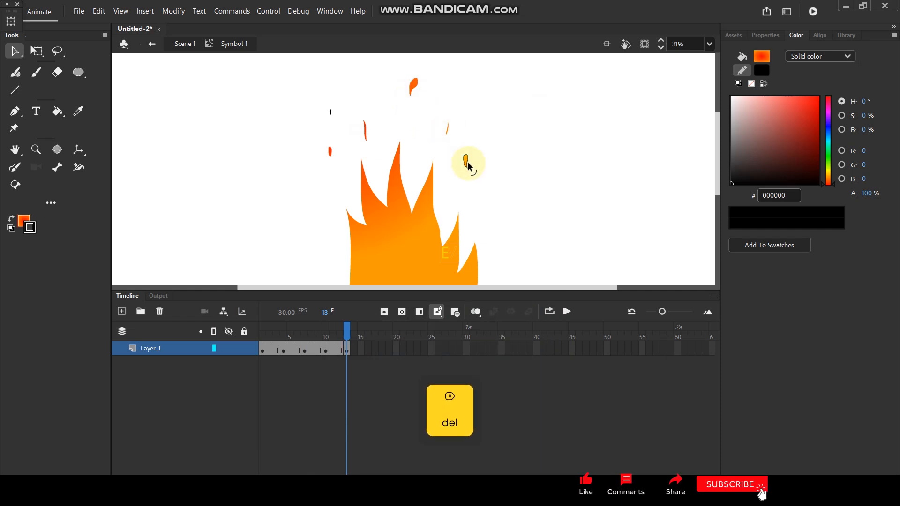
Delete the black outlines of the flame and its five sparks on frame 10
left_click_drag(347, 338, 328, 342)
double_click(431, 187)
key("Delete")
key("Delete")
key("Delete")
left_click(404, 106)
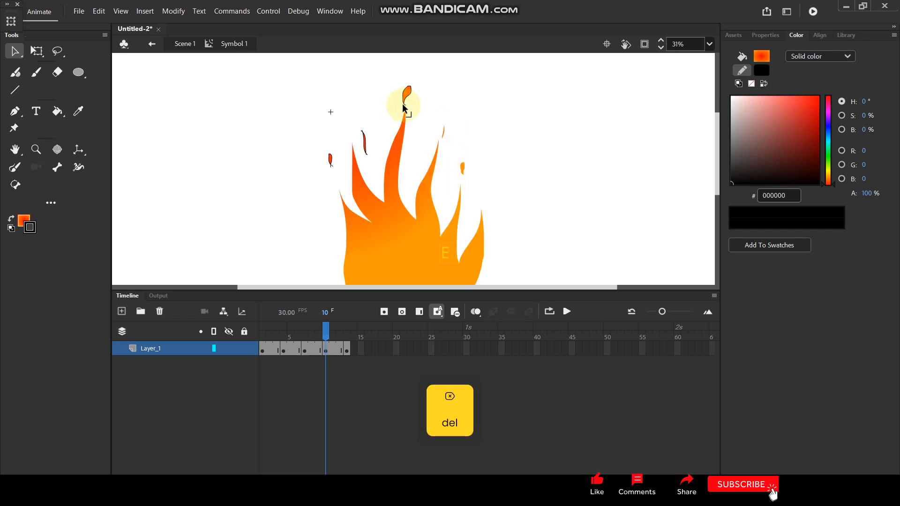
key("Delete")
left_click(366, 148)
key("Delete")
left_click(330, 164)
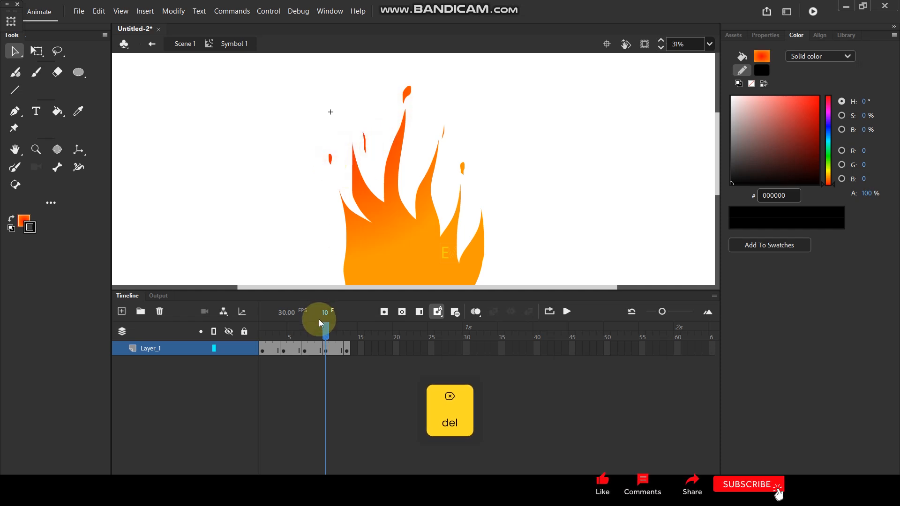
Delete the black outlines of the flame and its five sparks on frame 7
left_click_drag(322, 325, 304, 333)
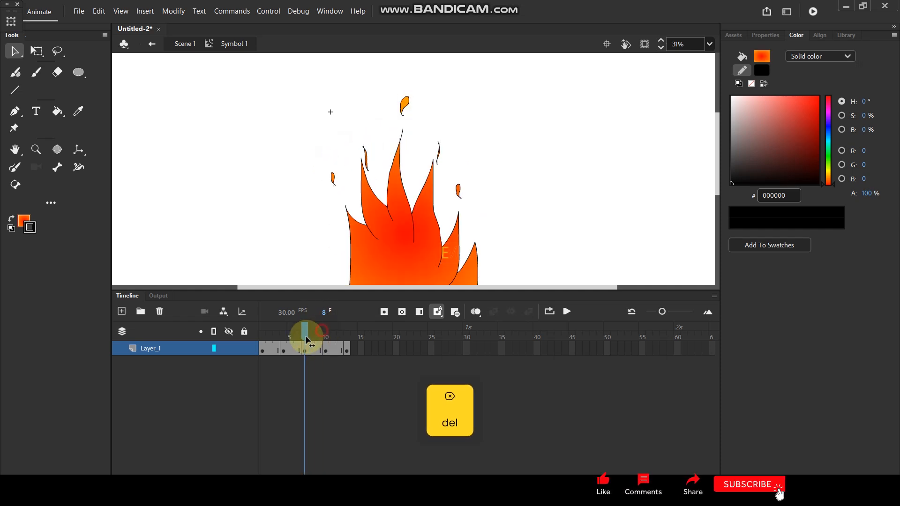
double_click(433, 216)
key("Delete")
key("Delete")
key("Delete")
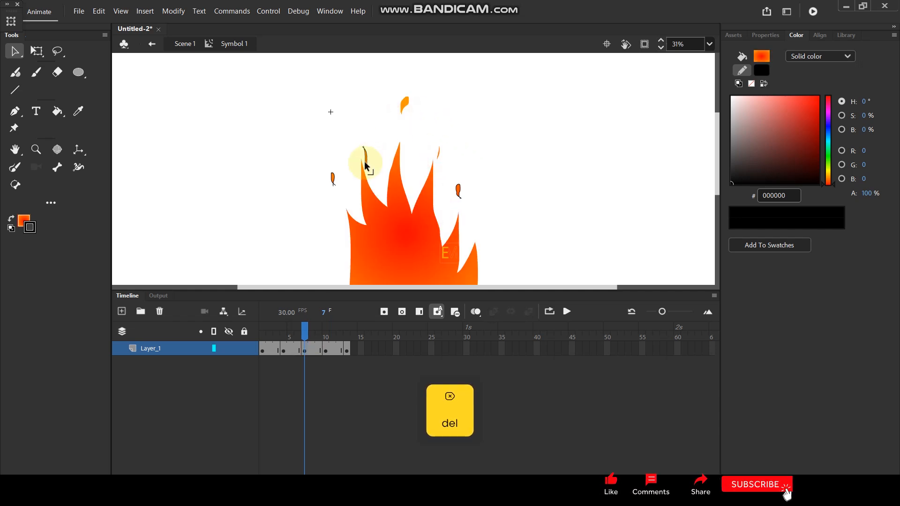
key("Delete")
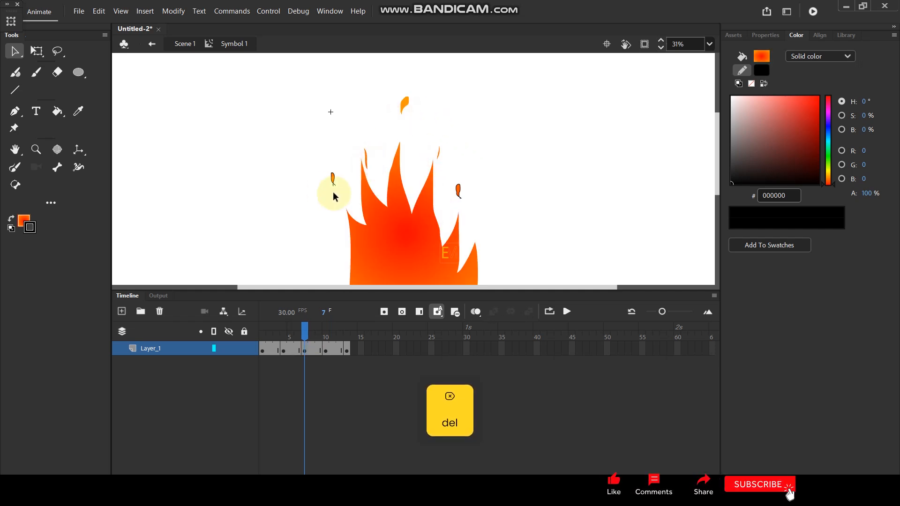
double_click(333, 182)
key("Delete")
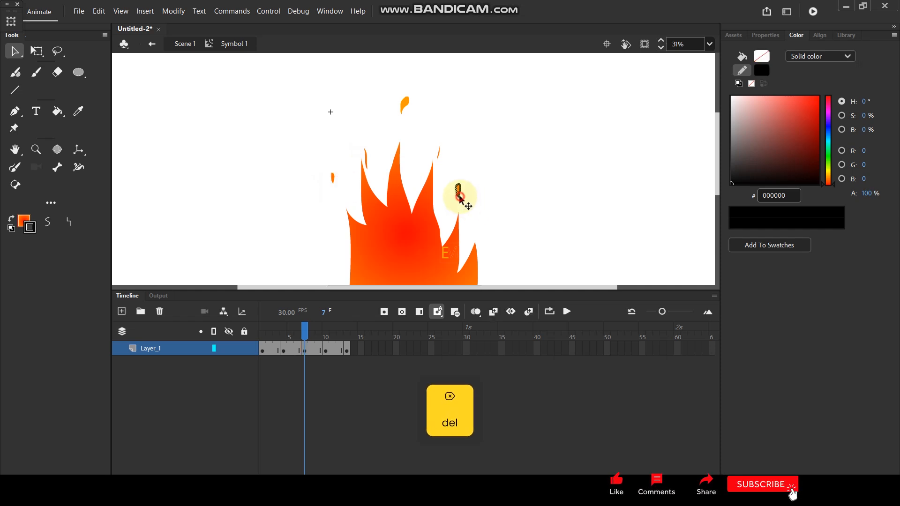
Delete the black outline of the flame on frame 4
scroll(476, 112, "down", 5)
scroll(451, 150, "up", 3)
left_click(304, 328)
left_click_drag(305, 330, 294, 326)
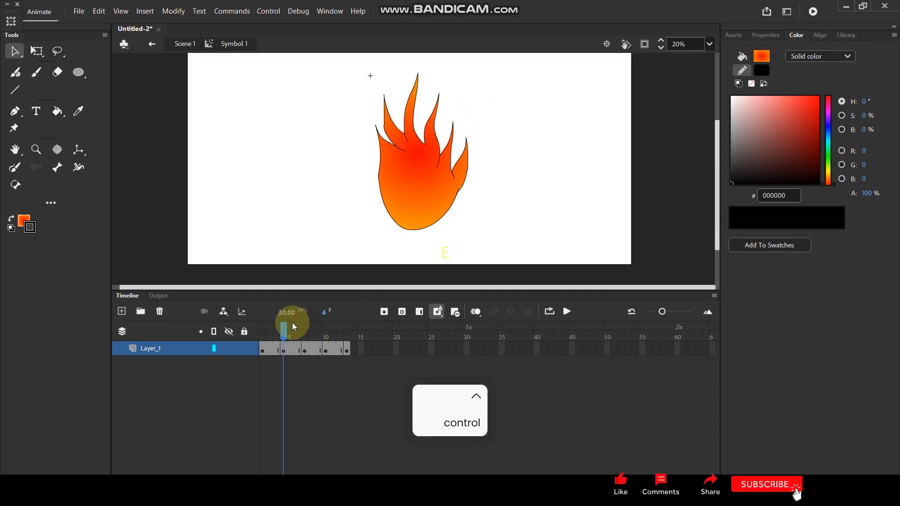
double_click(462, 190)
key("Delete")
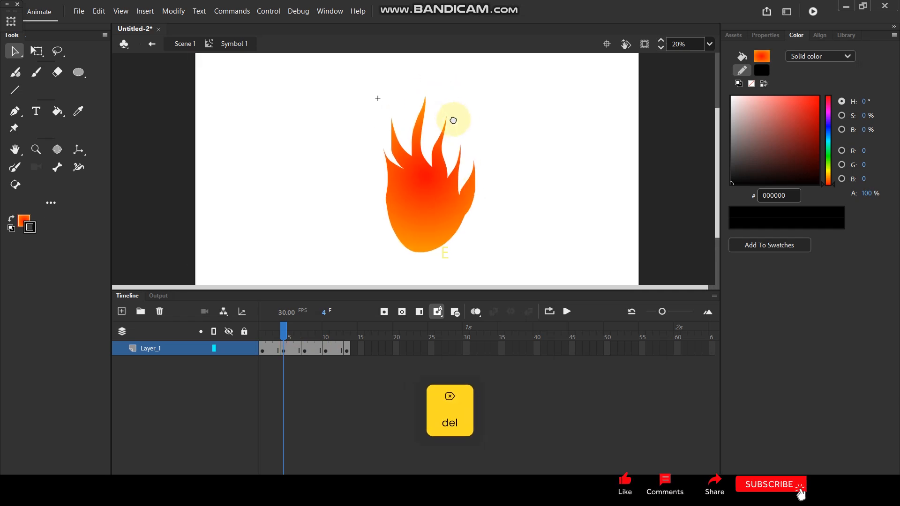
left_click(293, 344)
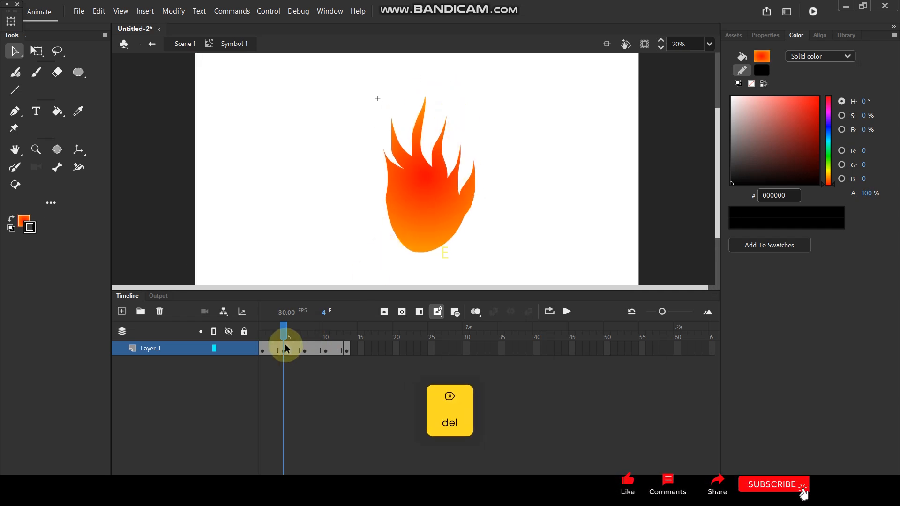
Delete the black outline around the flame on frame 1
left_click_drag(283, 339, 261, 339)
left_click(407, 181)
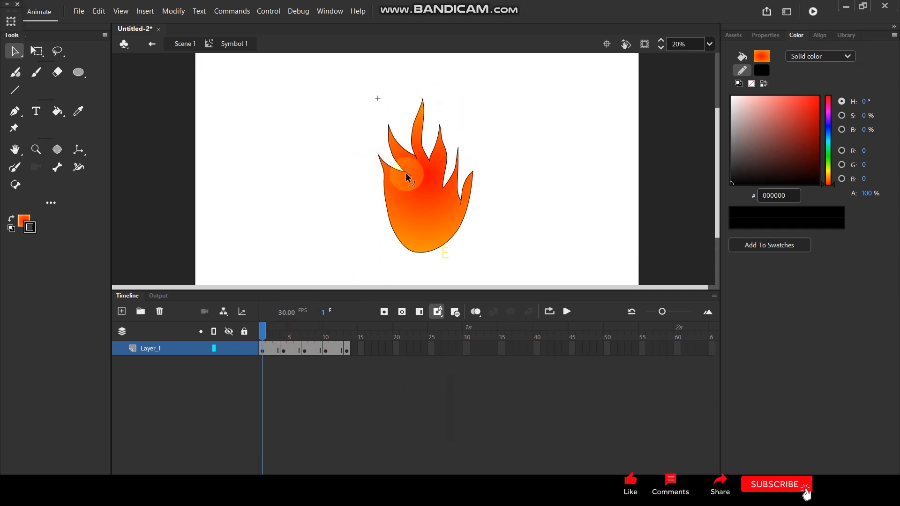
double_click(407, 177)
key("Delete")
Play back the flame animation inside the symbol several times to check its motion
key("Return")
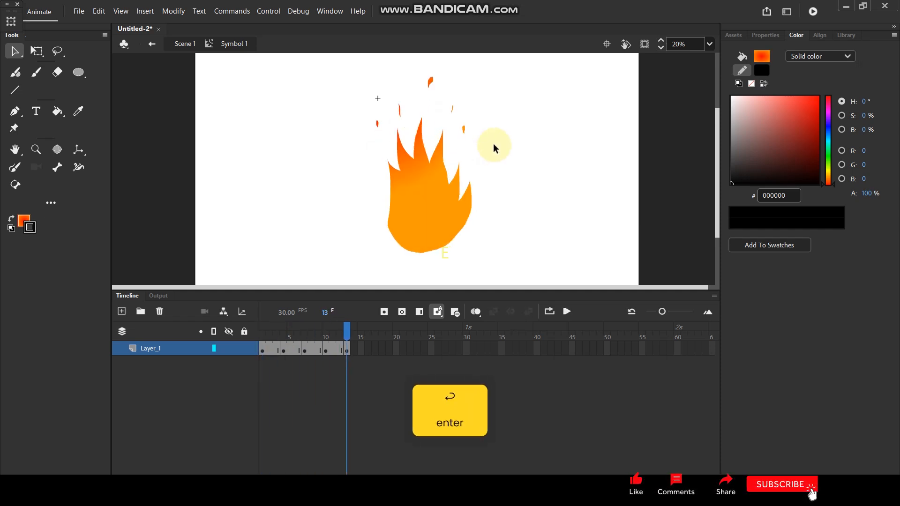
key("Return")
key("Return")
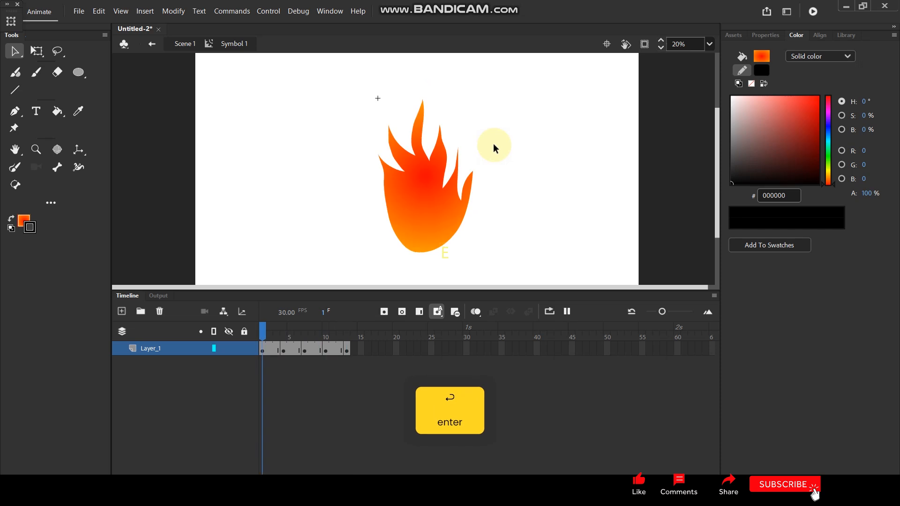
key("Return")
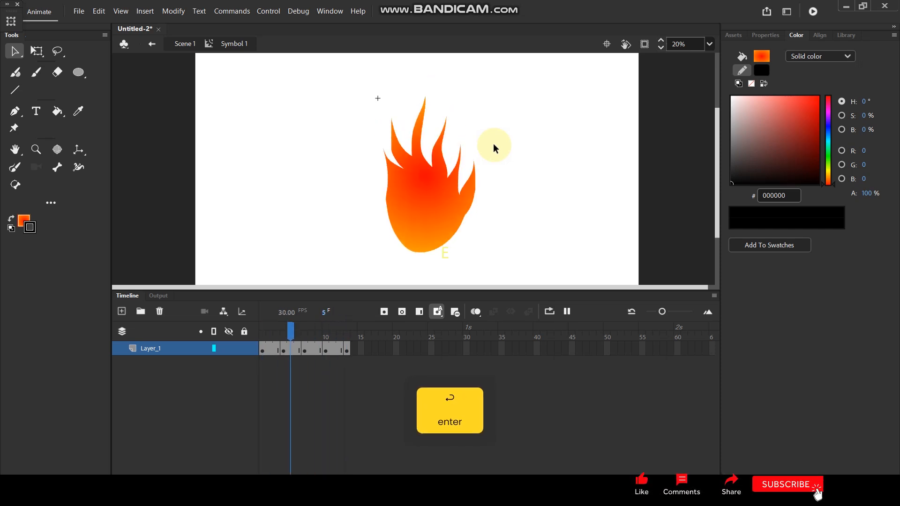
Return to Scene 1 and change the document's stage color to dark grey
left_click(183, 44)
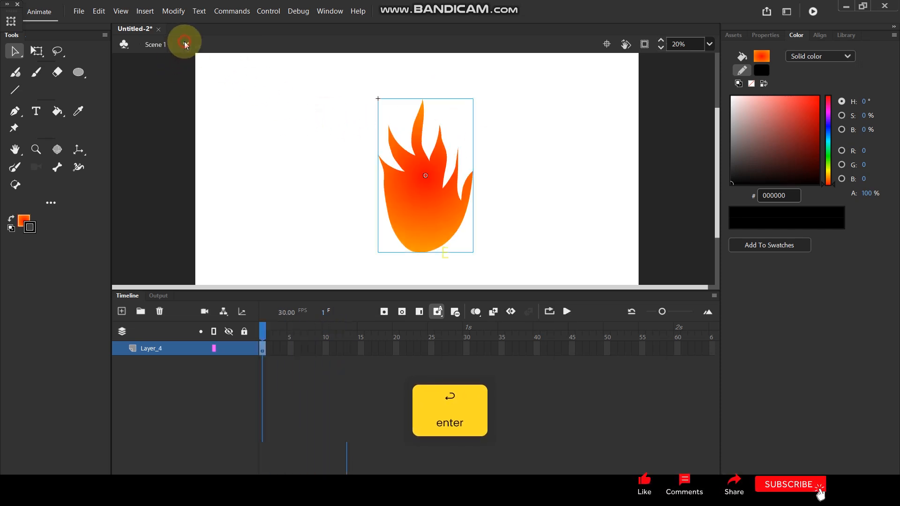
scroll(436, 217, "down", 2)
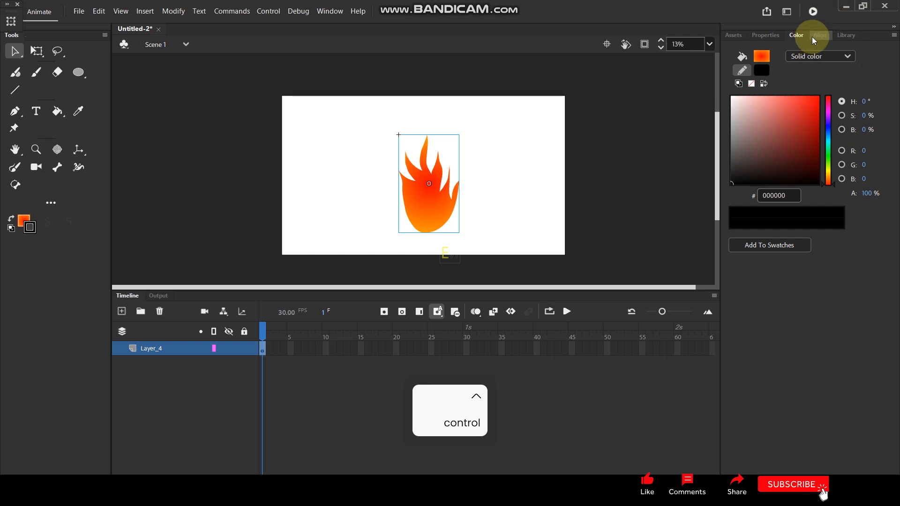
right_click(525, 142)
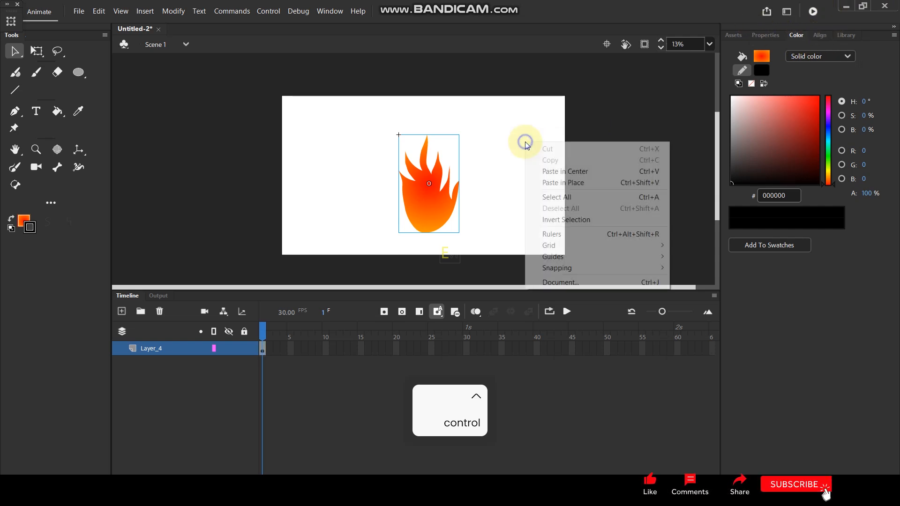
left_click(568, 283)
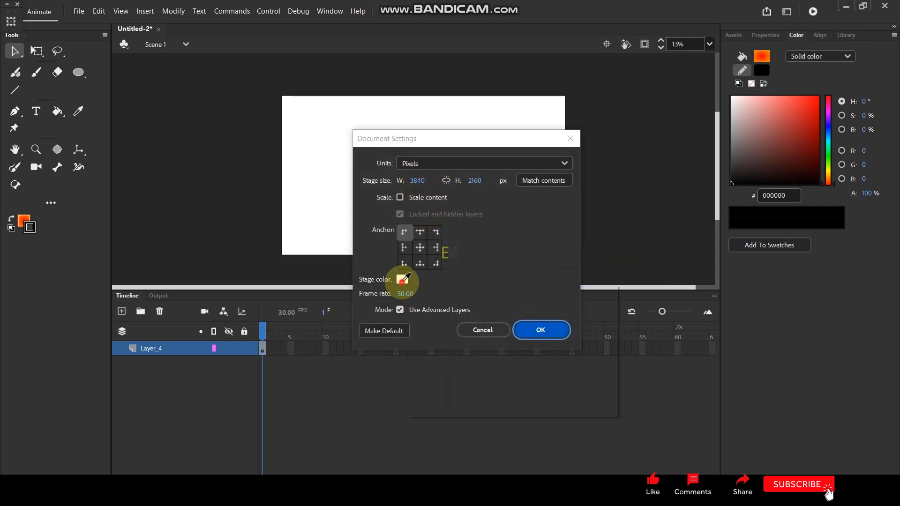
left_click(402, 280)
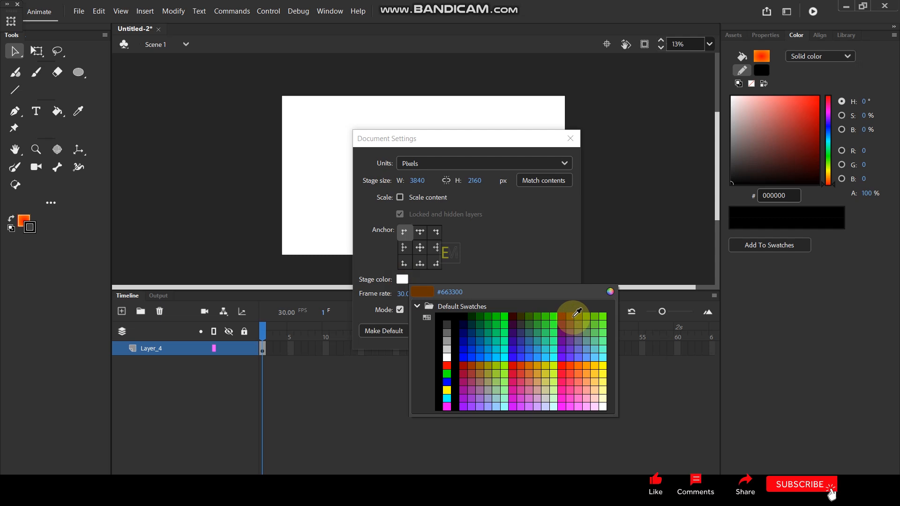
left_click(446, 332)
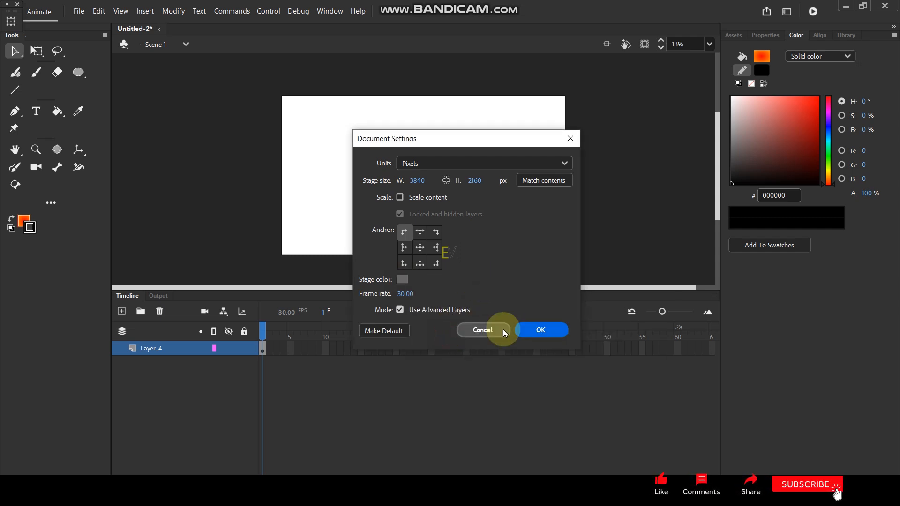
left_click(541, 328)
Add a Blur filter to the flame symbol with High quality and a Blur X and Y of 69
scroll(440, 206, "up", 1)
left_click(436, 202)
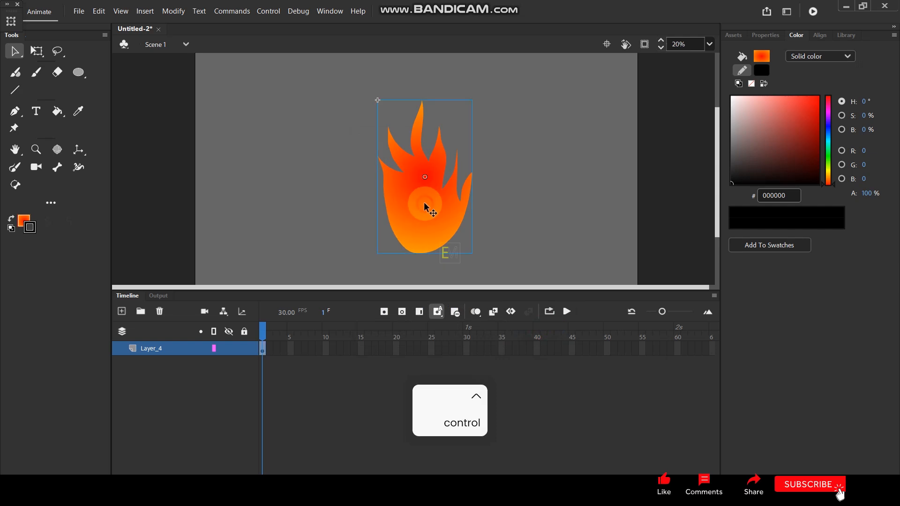
left_click(767, 36)
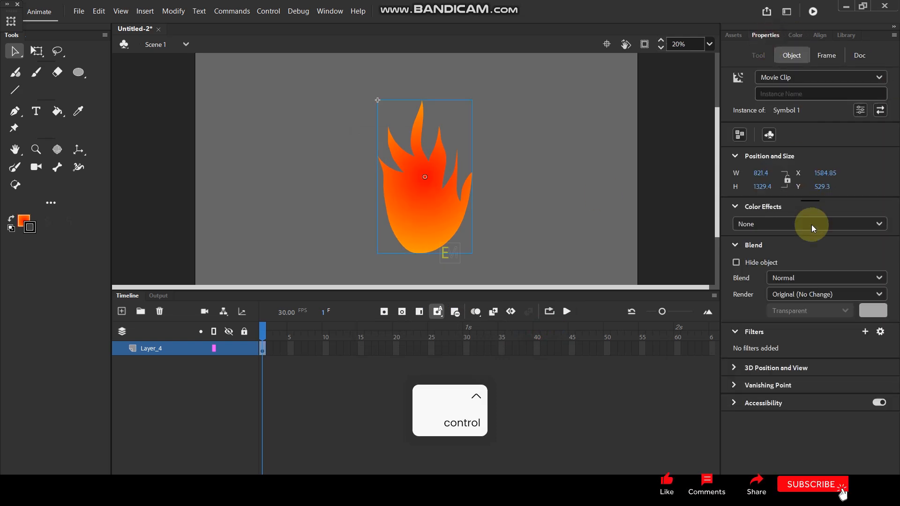
left_click(864, 333)
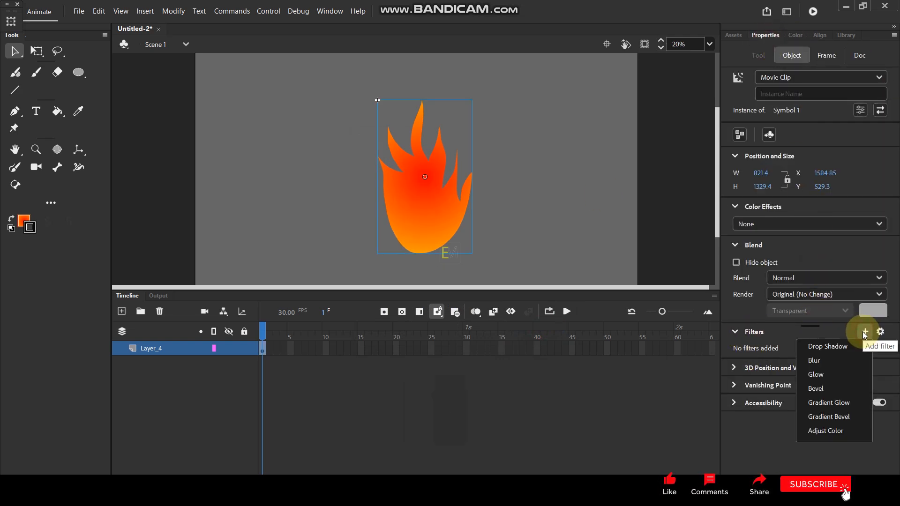
left_click(825, 361)
left_click(849, 382)
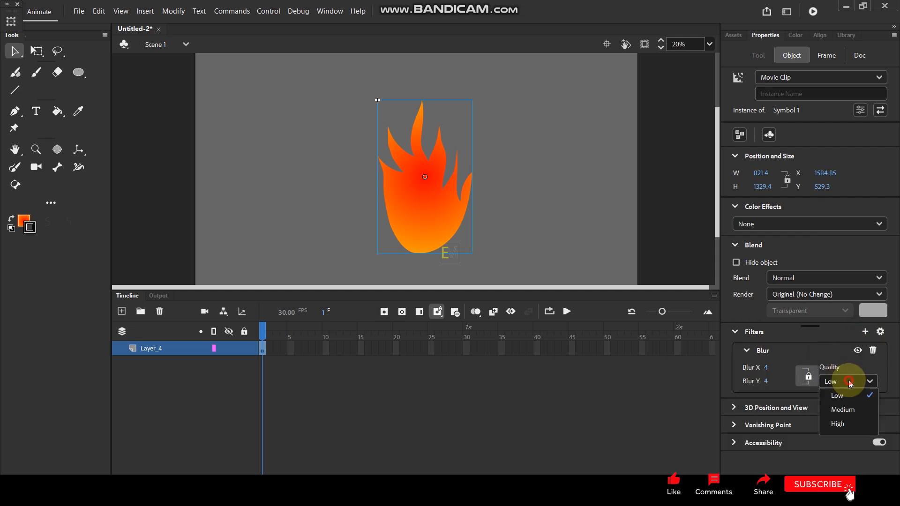
left_click(839, 423)
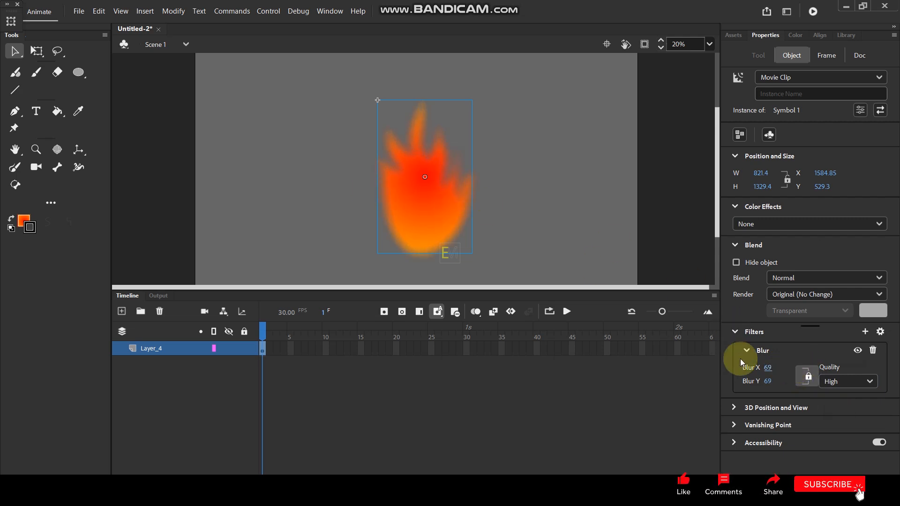
Add a yellow Glow filter to the flame symbol with High quality and a Blur X and Y of 78
left_click(866, 332)
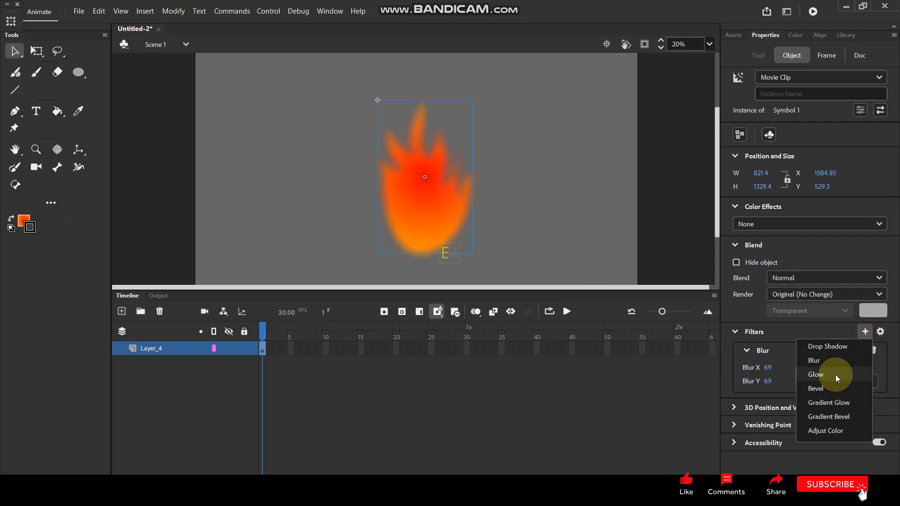
left_click(797, 312)
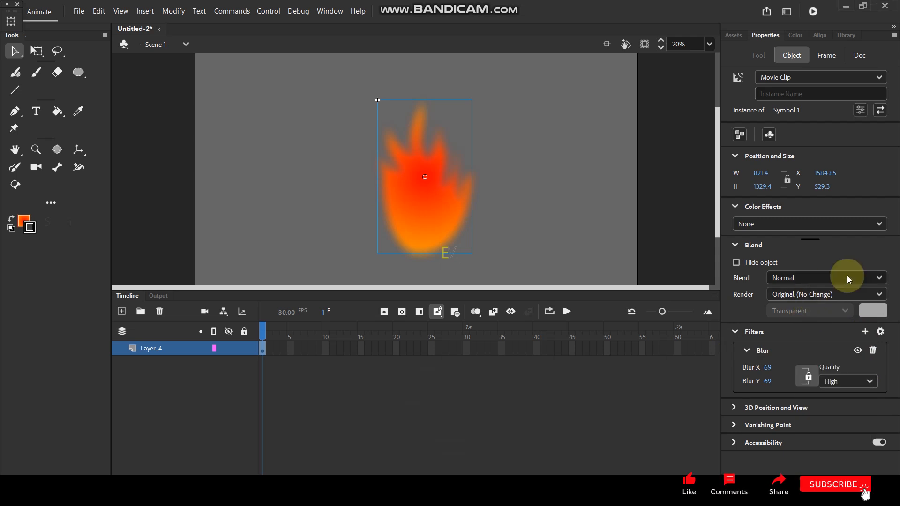
left_click(864, 331)
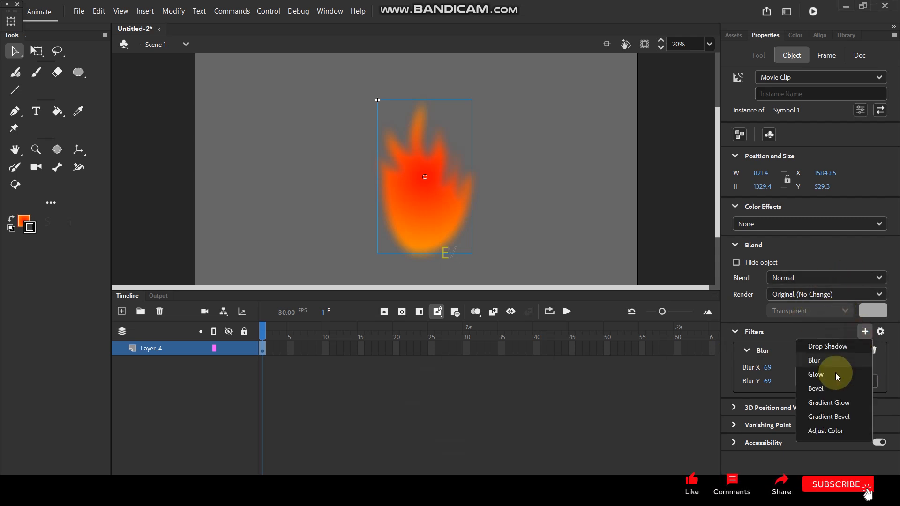
left_click(820, 374)
scroll(817, 410, "down", 2)
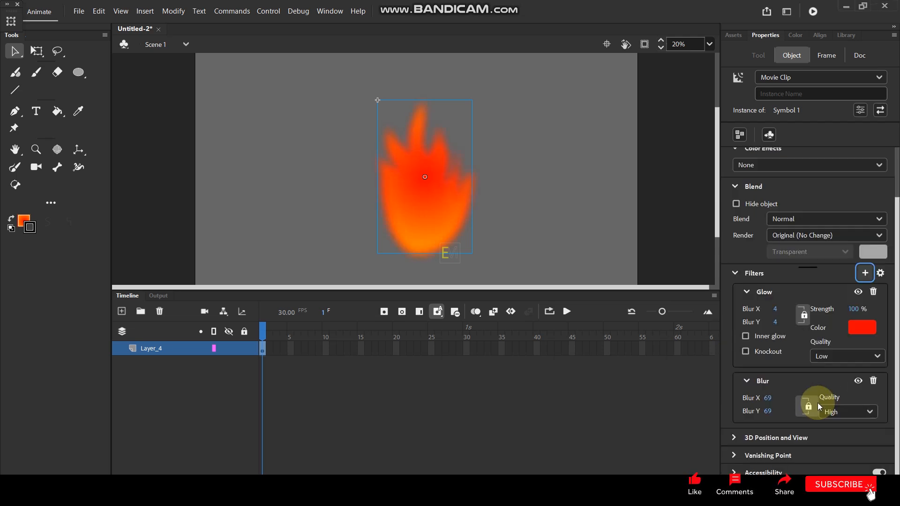
left_click(859, 355)
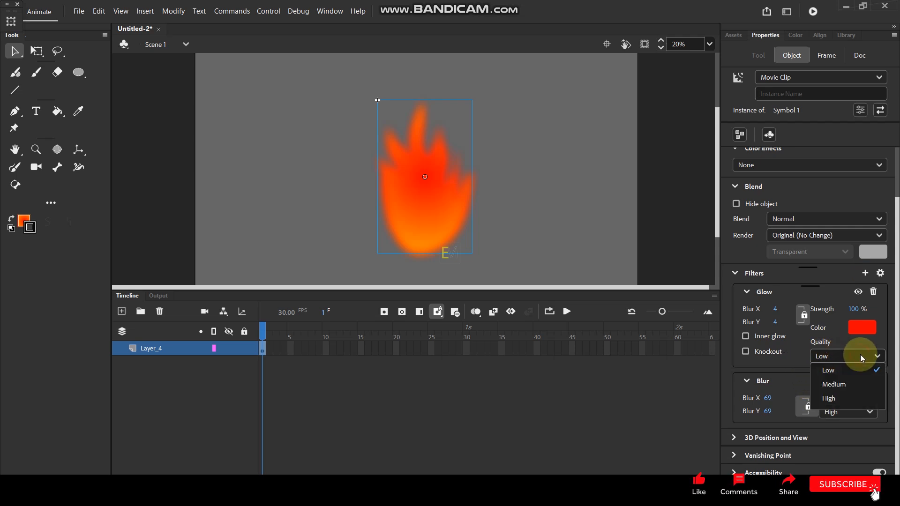
left_click(834, 399)
left_click(864, 327)
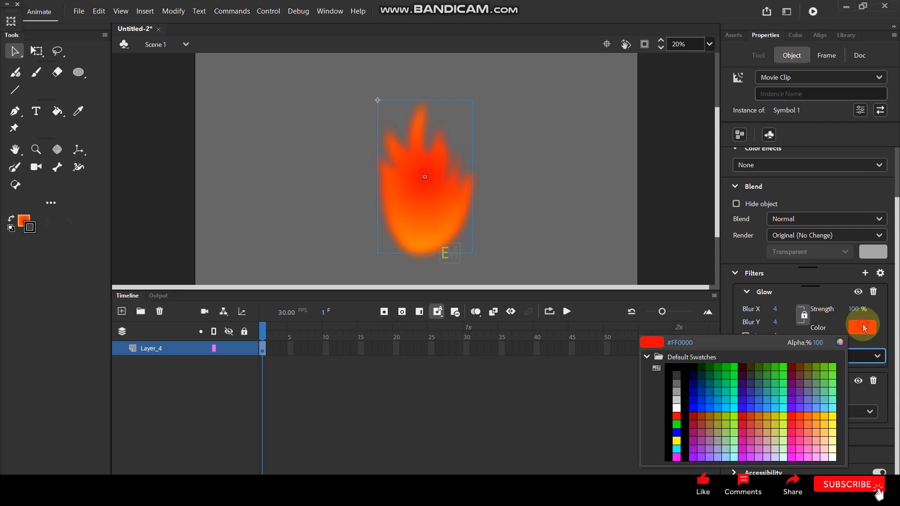
left_click(679, 441)
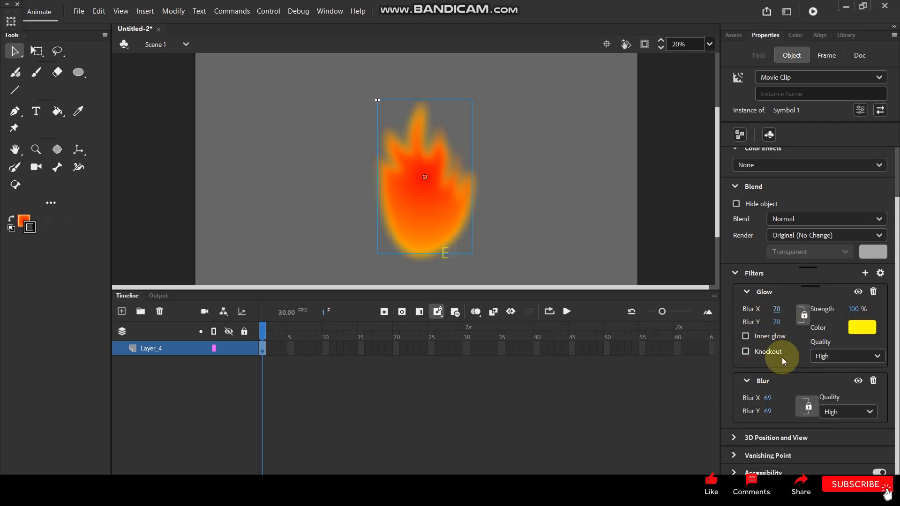
left_click(876, 360)
left_click(876, 360)
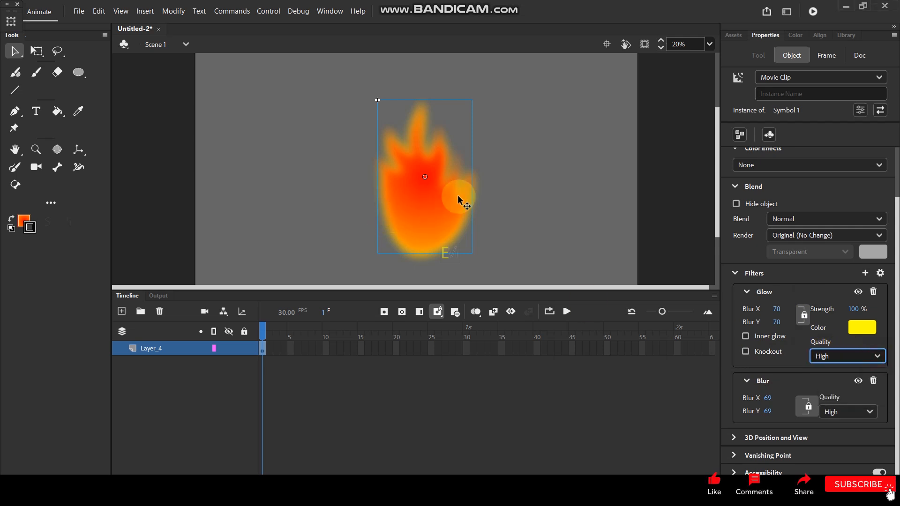
Extend the frames of Layer_4 to frame 30
left_click(465, 346)
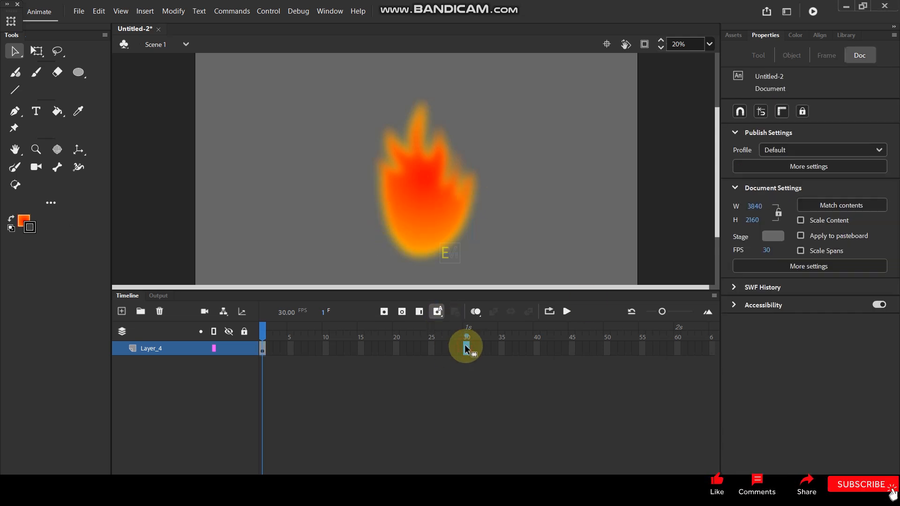
key("F5")
left_click(532, 195)
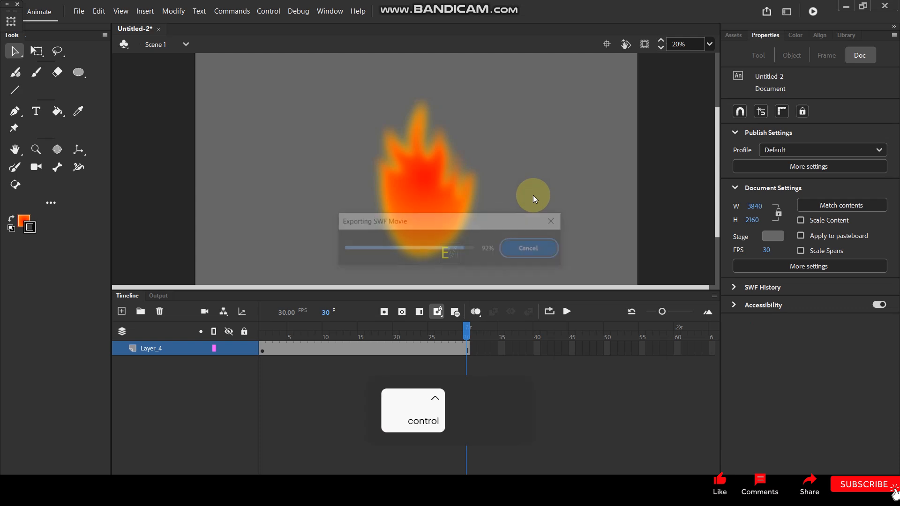
Test the movie in a maximized preview to check the blurred, glowing flame, and close the preview
key("ctrl+Return")
left_click_drag(850, 131, 577, 131)
left_click(813, 133)
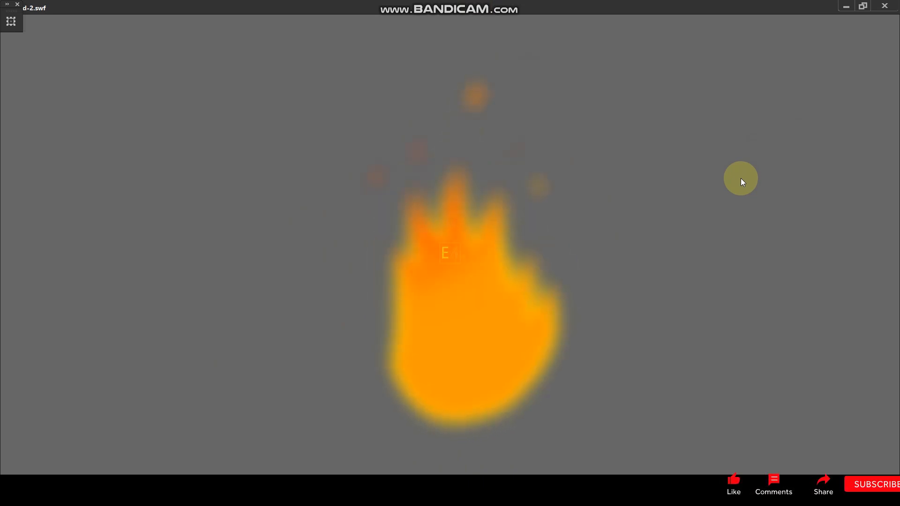
left_click(887, 7)
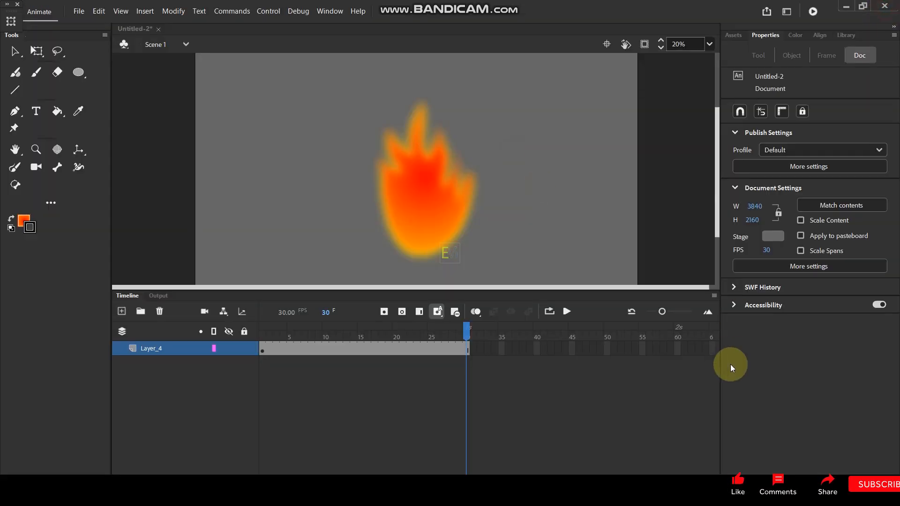
On frame 1, set the flame symbol's Blur filter to 10 for both Blur X and Blur Y
left_click(443, 218)
left_click(268, 341)
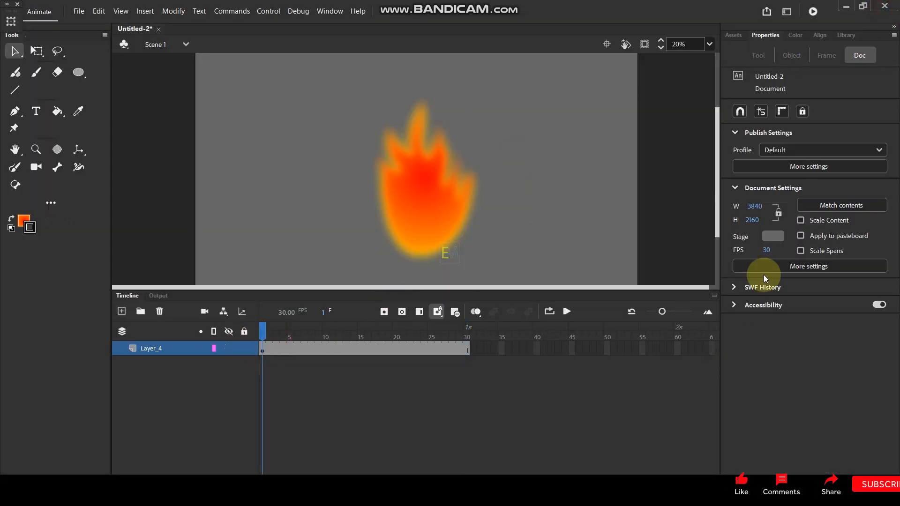
left_click(436, 204)
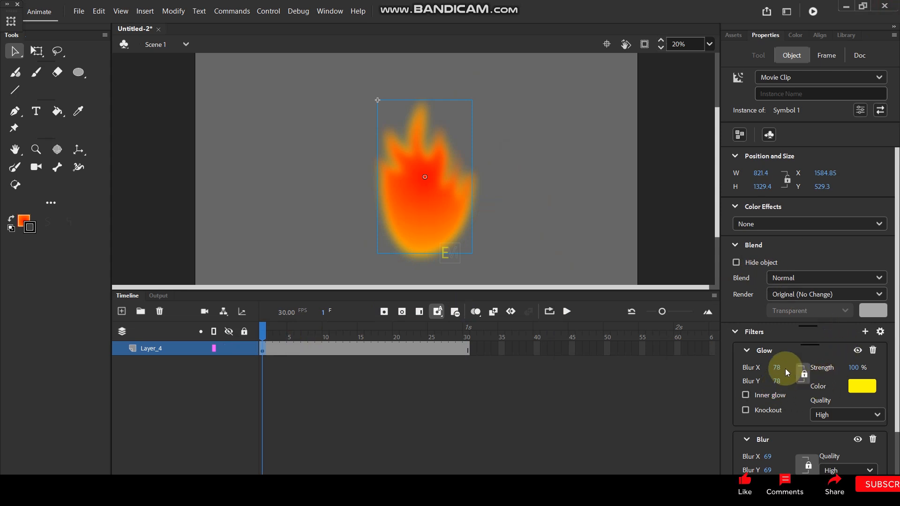
scroll(787, 372, "down", 2)
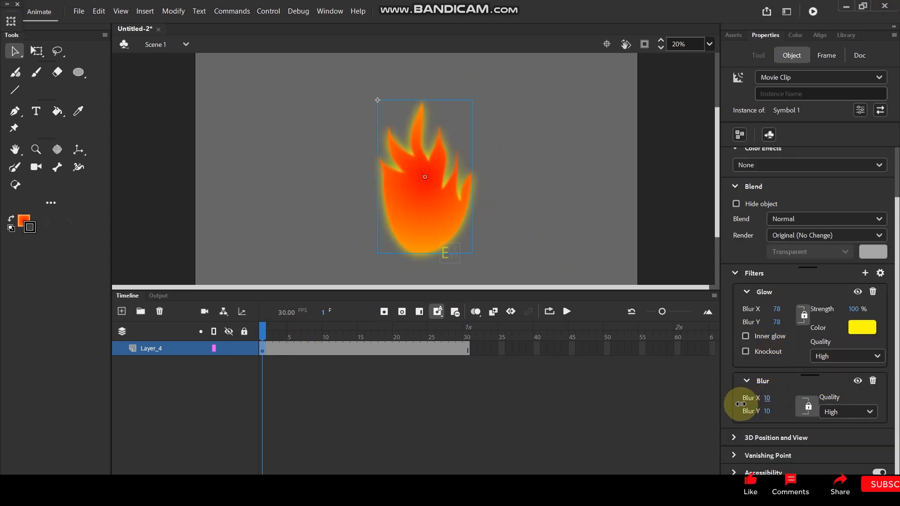
left_click(535, 157)
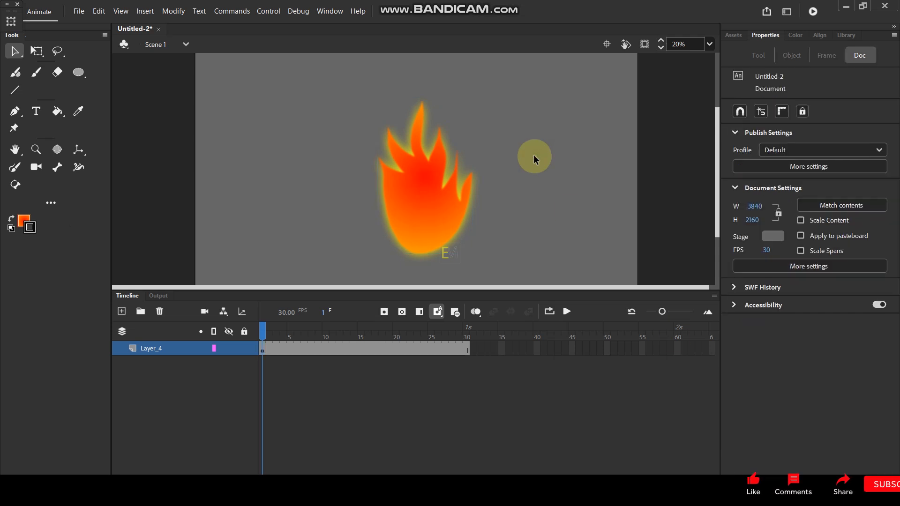
Test the movie again to check the flame with the softer blur, and close the preview
key("ctrl+Return")
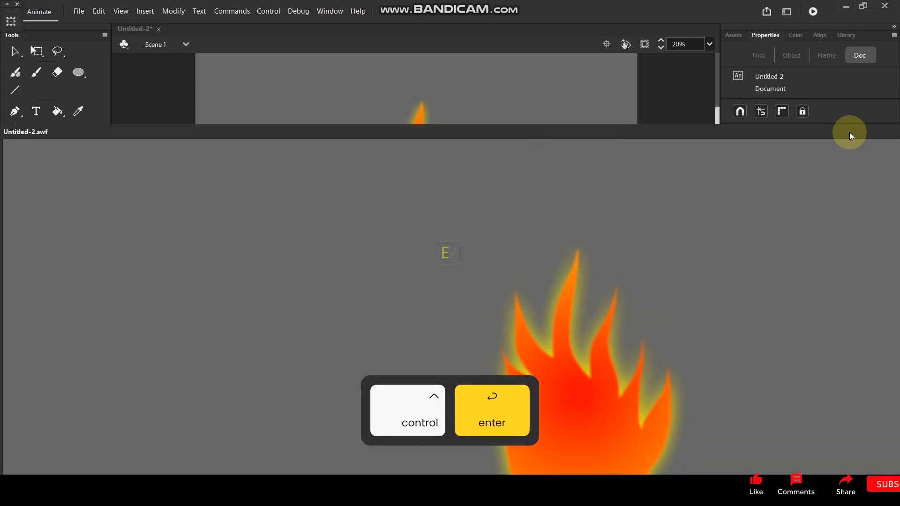
left_click(858, 139)
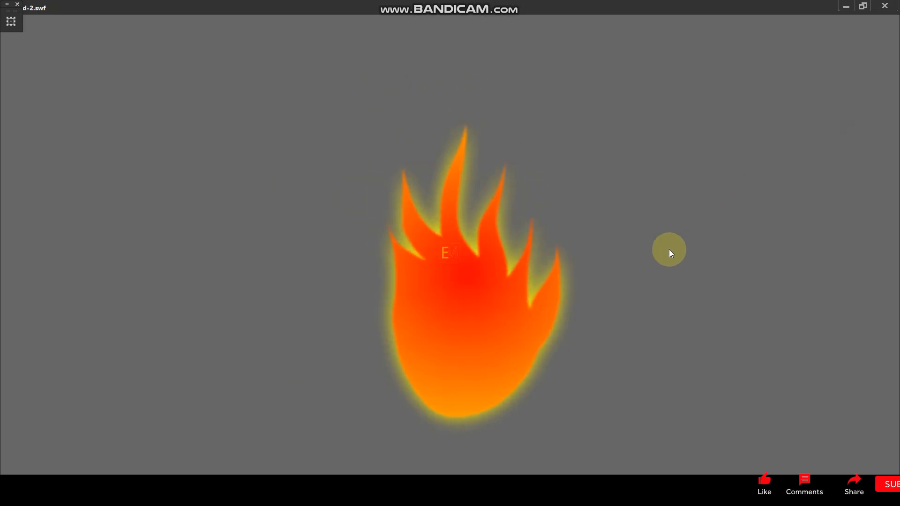
left_click(884, 9)
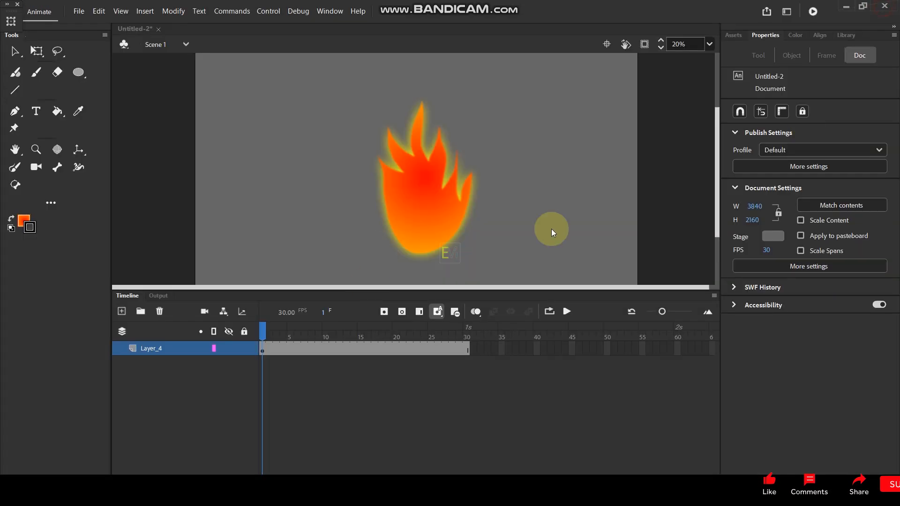
On a new layer, draw two slanted, nearly parallel lines running down and right from the flame's base, and close their upper end
left_click(122, 312)
scroll(487, 237, "up", 4)
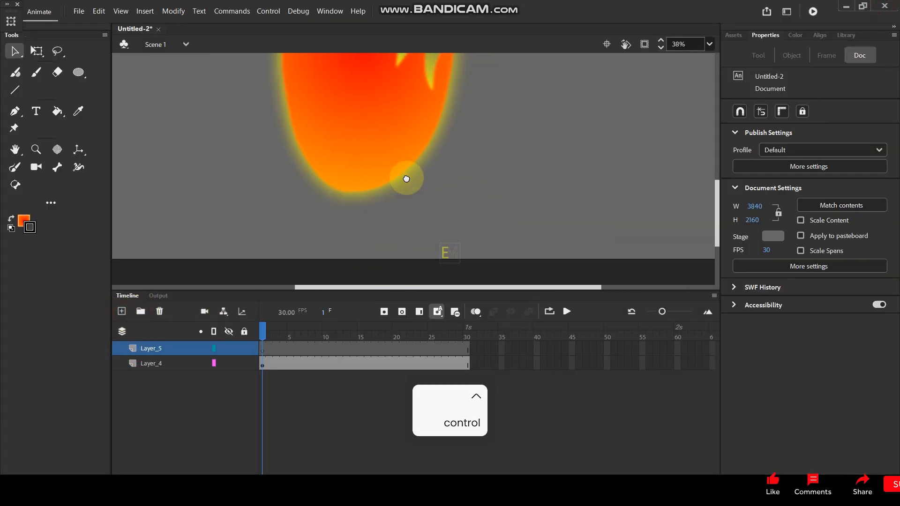
scroll(406, 176, "down", 3)
scroll(405, 175, "up", 1)
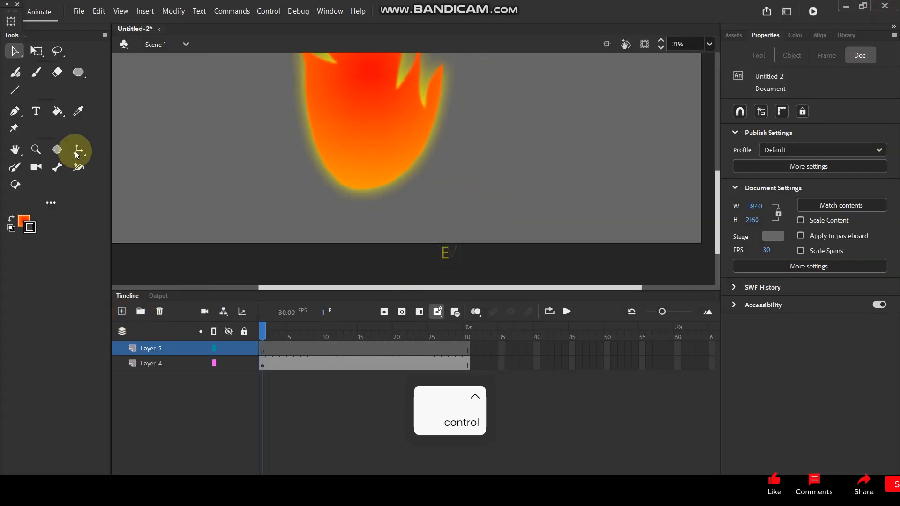
left_click(27, 90)
left_click_drag(370, 163, 494, 210)
left_click_drag(368, 175, 456, 214)
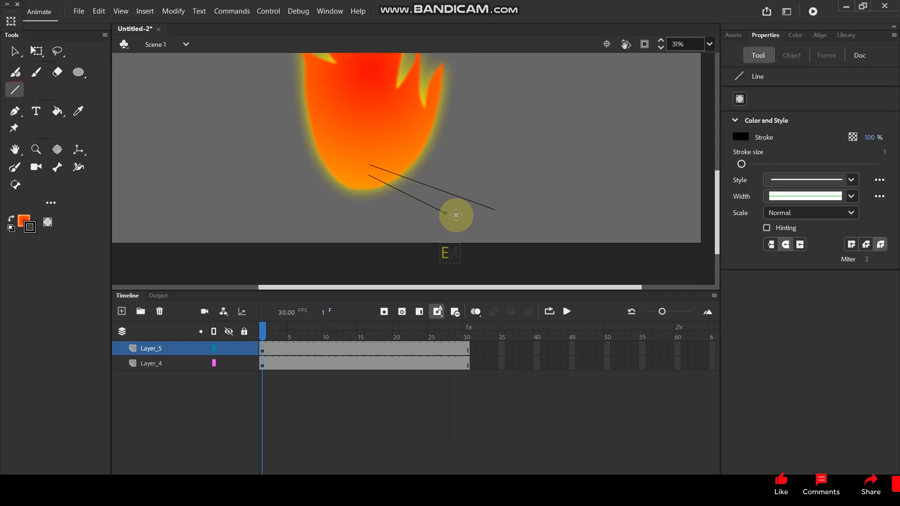
scroll(477, 223, "up", 3, "ctrl")
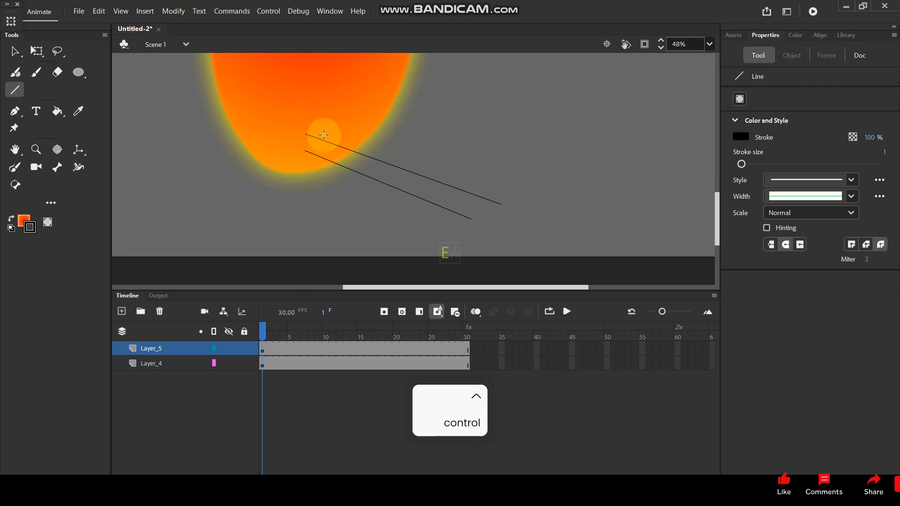
scroll(488, 209, "up", 3, "ctrl")
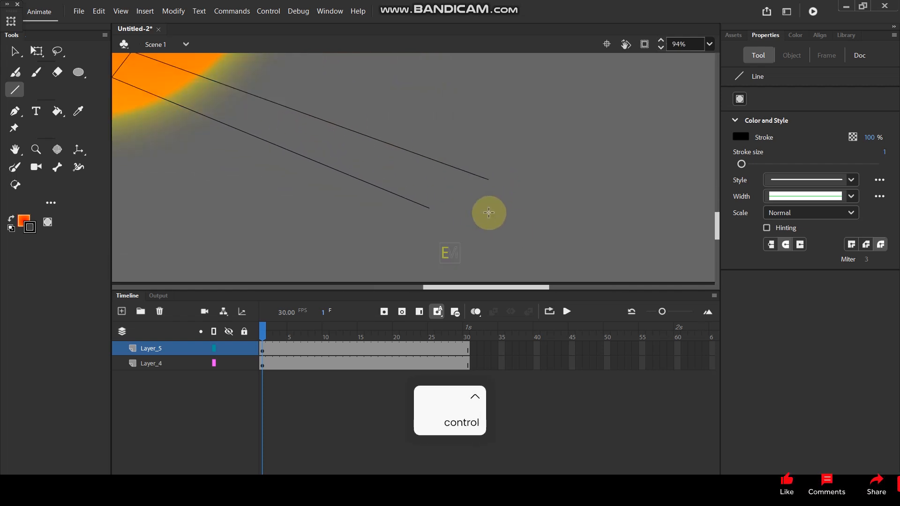
Draw a rounded, leaf-shaped cut end at the lower end of the slanted bar with the Paint Brush
left_click(14, 167)
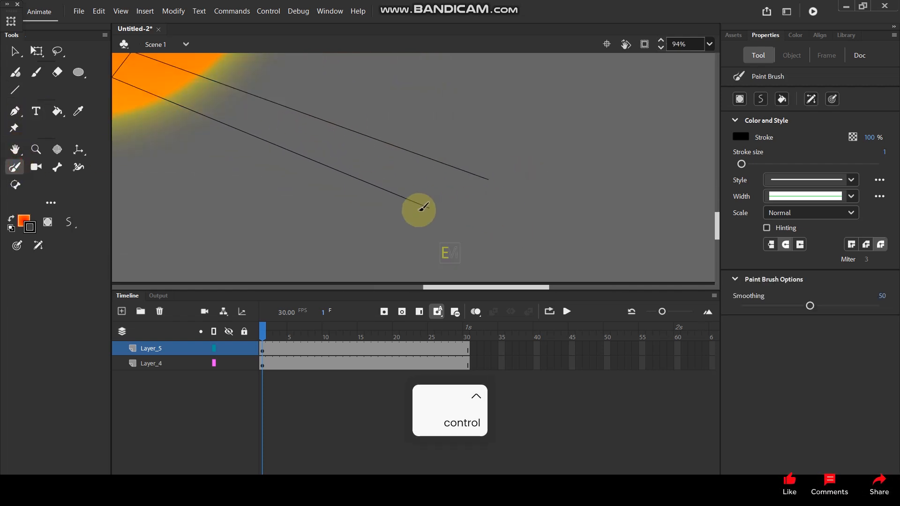
mouse_move(426, 207)
left_mouse_down()
mouse_move(447, 180)
mouse_move(470, 172)
mouse_move(476, 180)
mouse_move(468, 195)
mouse_move(422, 206)
left_mouse_up()
scroll(493, 157, "down", 3, "ctrl")
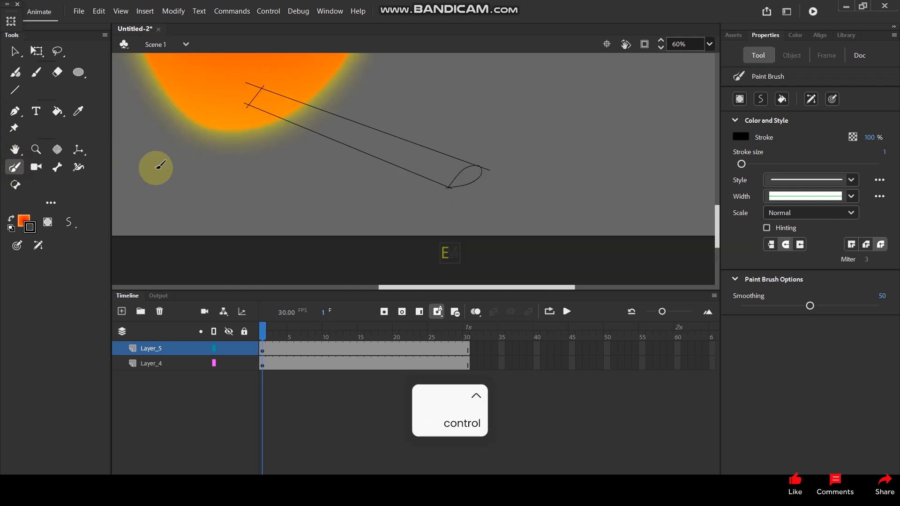
Fill the body of the slanted log with dark red #660000
left_click(24, 221)
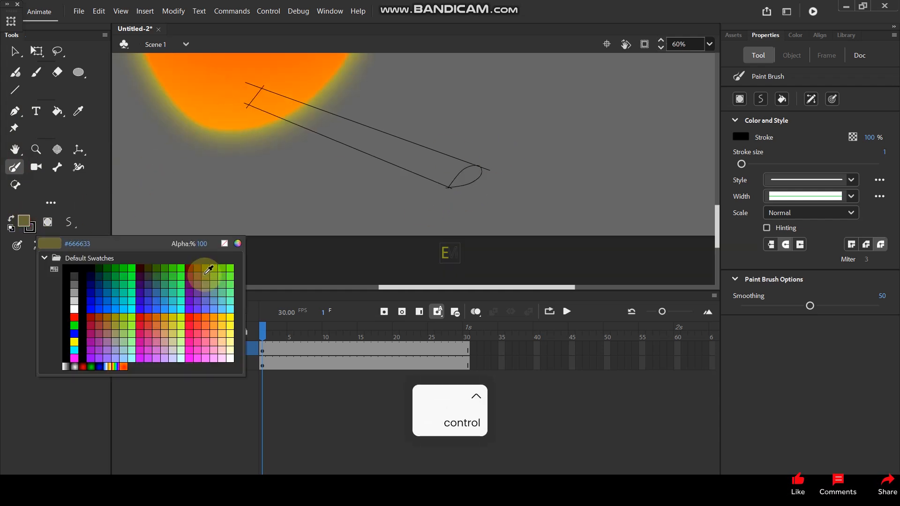
left_click(194, 266)
left_click(58, 111)
left_click(357, 137)
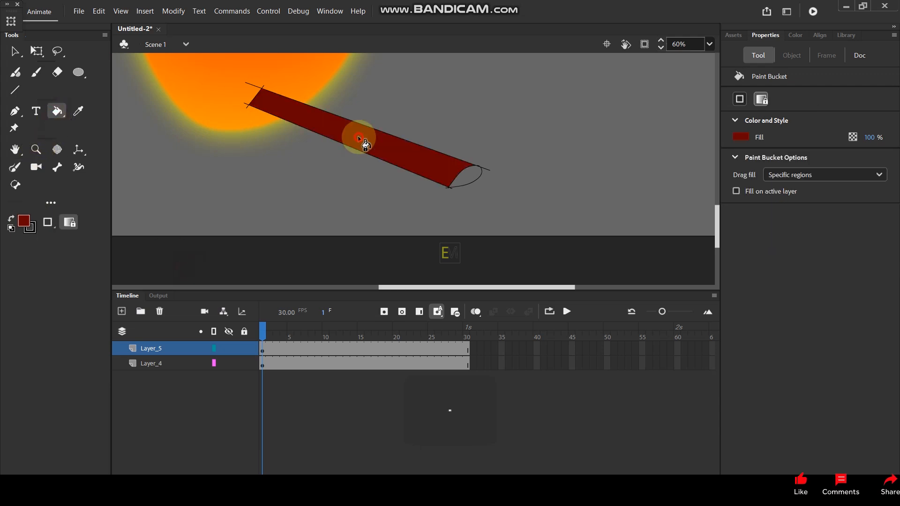
Fill the log's rounded end with the darker custom red #480202
left_click(24, 224)
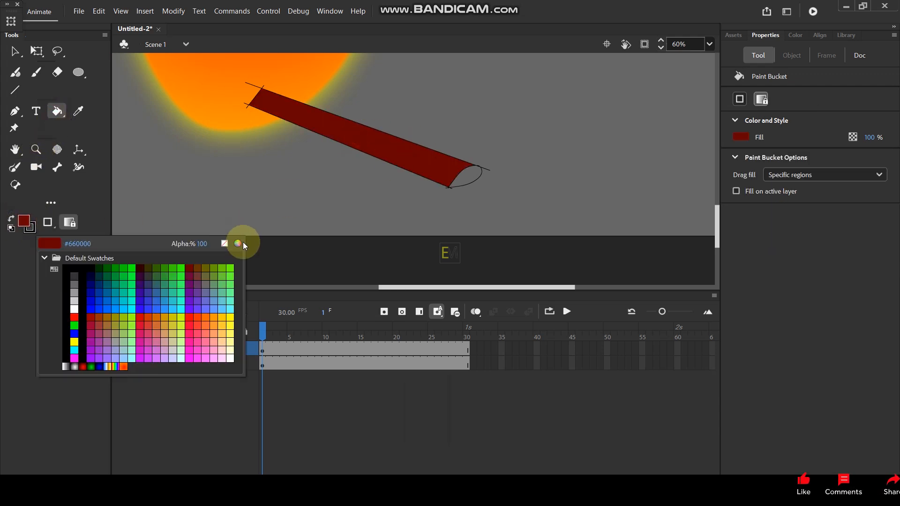
left_click(243, 243)
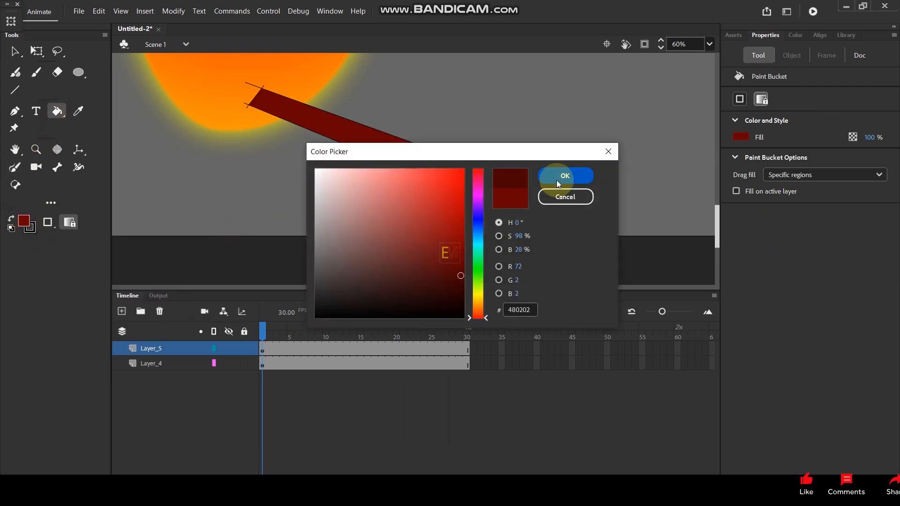
left_click(566, 176)
left_click(465, 179)
Delete all black outline strokes of the log
left_click(14, 51)
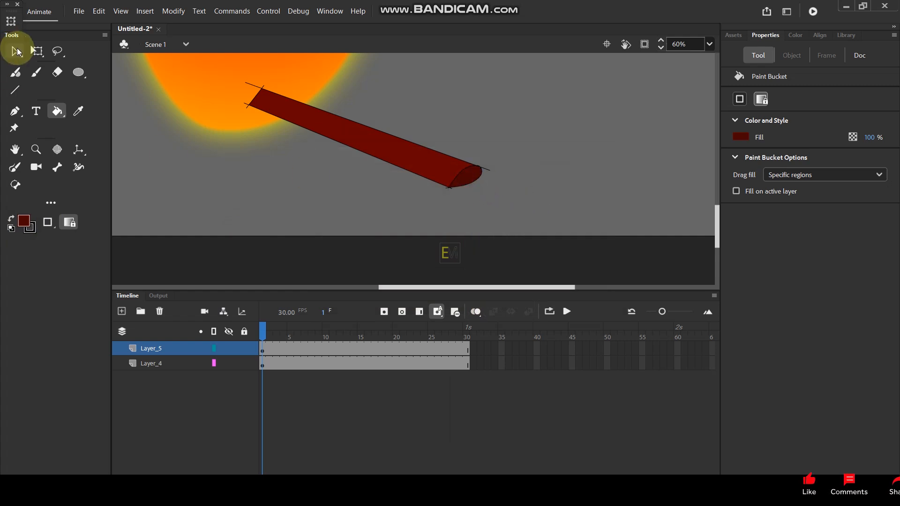
left_click(262, 89)
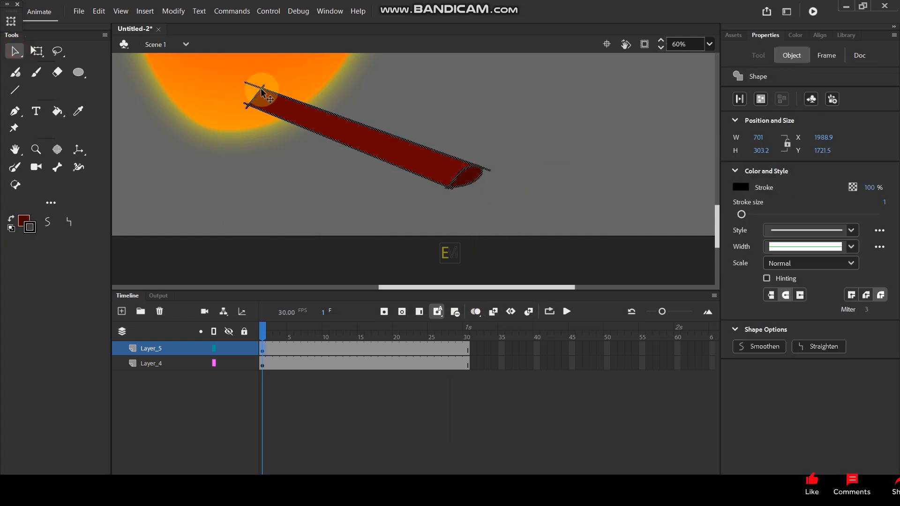
key("Delete")
Duplicate the log's body and end, flip the copy horizontally, and place it as a mirrored log on the flame's left side
left_click(350, 140)
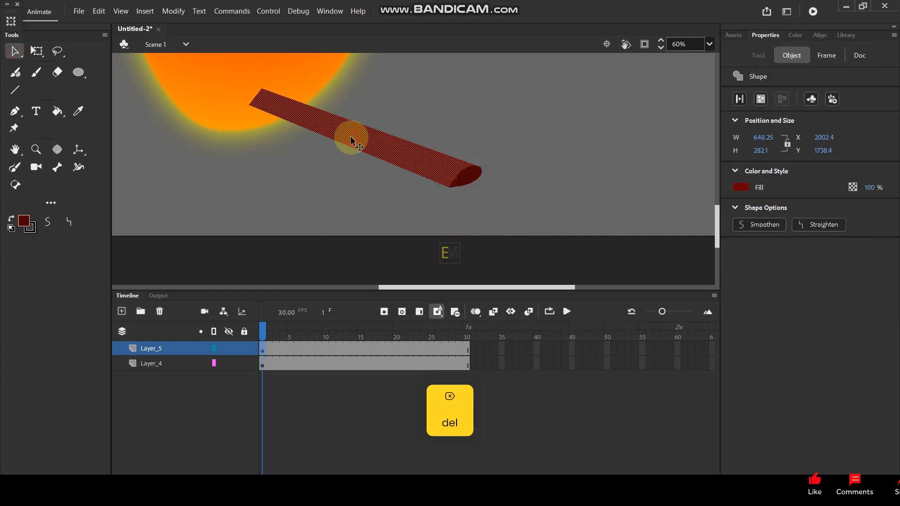
left_click(468, 174, "shift")
left_click_drag(417, 167, 314, 192)
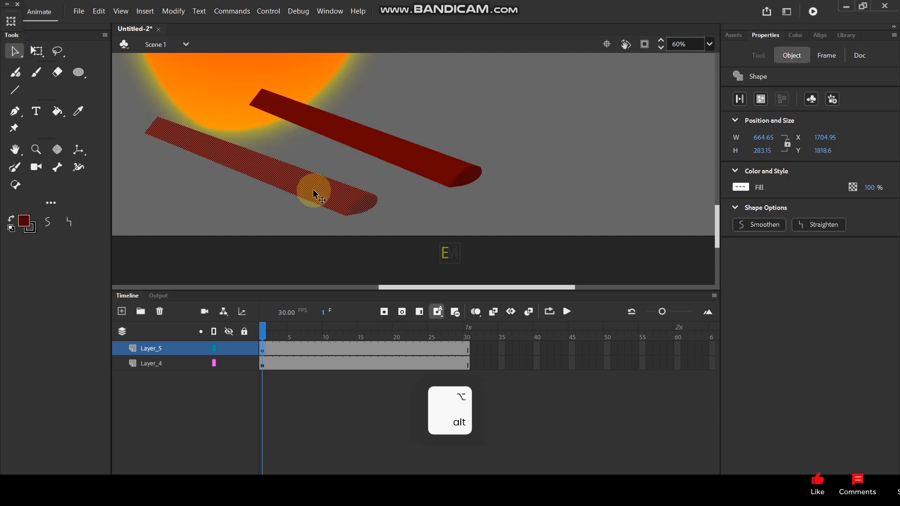
right_click(315, 192)
mouse_move(376, 376)
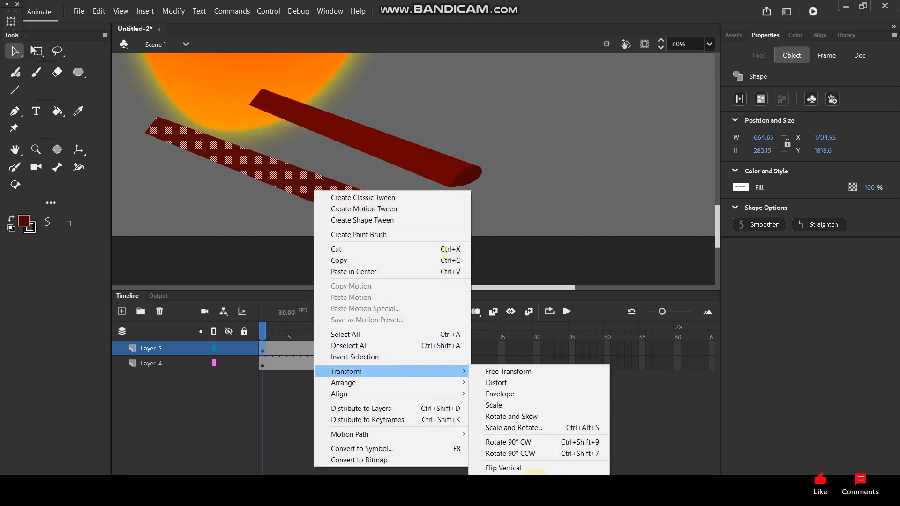
left_click(503, 468)
left_click_drag(289, 165, 157, 127)
Move Layer_5 below Layer_4 so that the two logs sit behind the flame
scroll(393, 162, "down", 5)
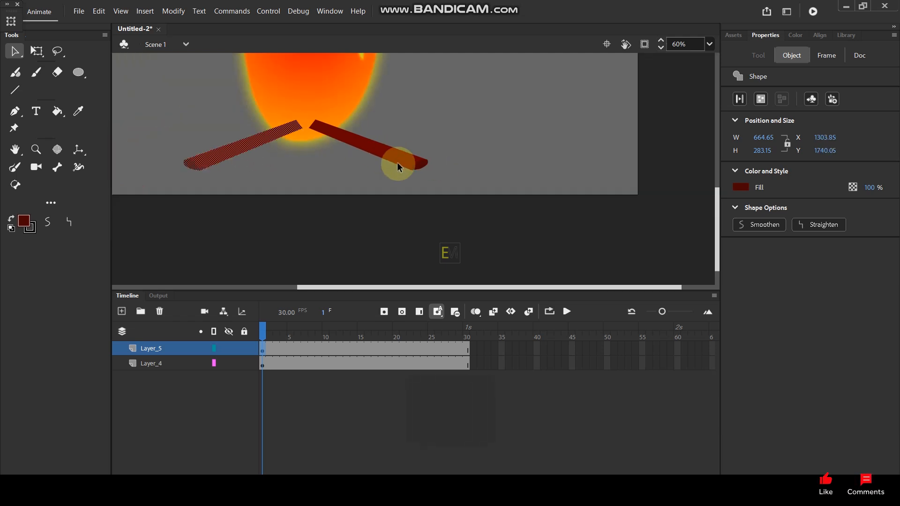
scroll(345, 138, "up", 3)
left_click_drag(387, 169, 410, 192)
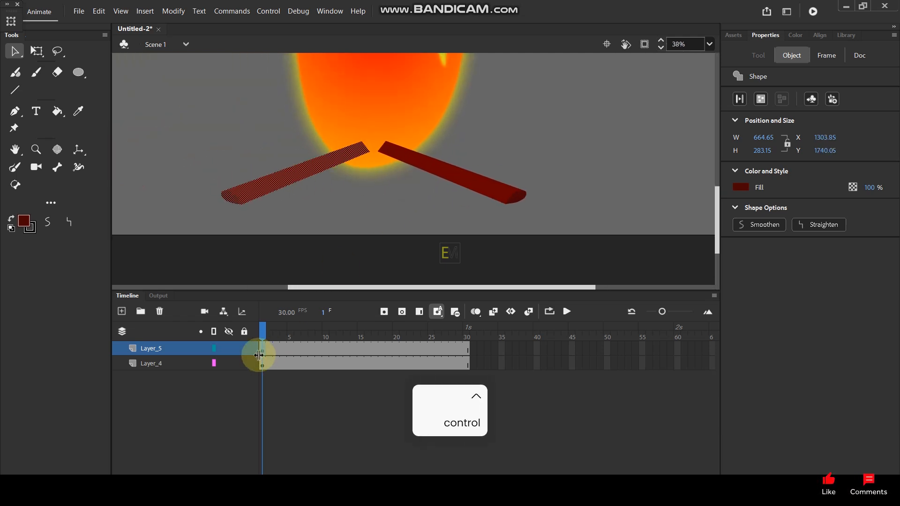
left_click_drag(179, 349, 179, 407)
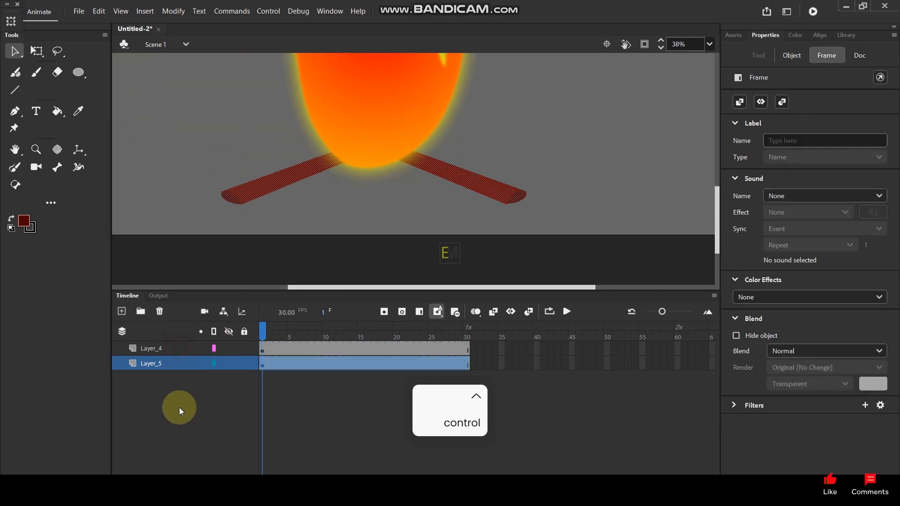
left_click(498, 156)
scroll(378, 188, "up", 2)
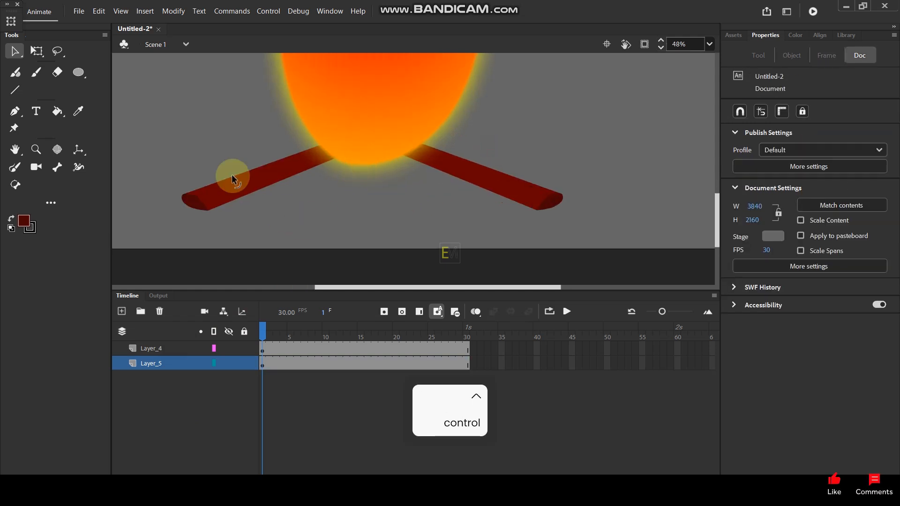
left_click(14, 90)
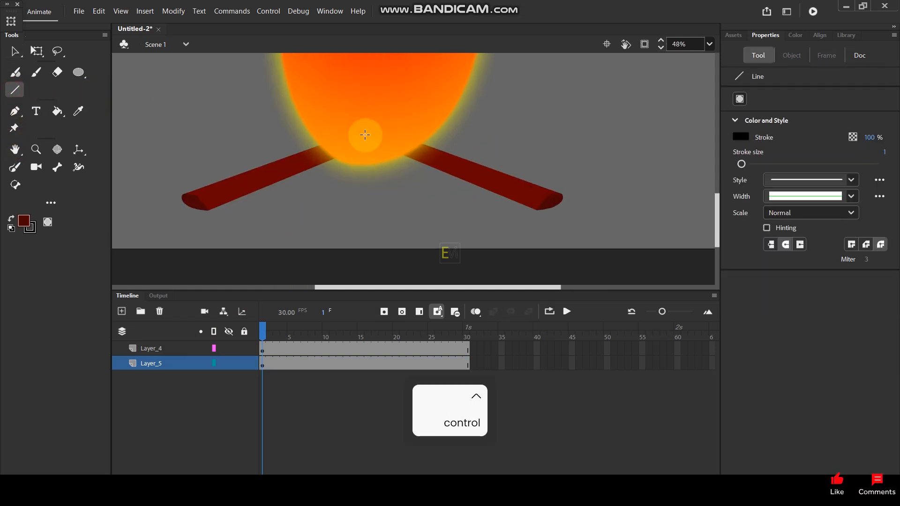
left_click_drag(365, 140, 321, 229)
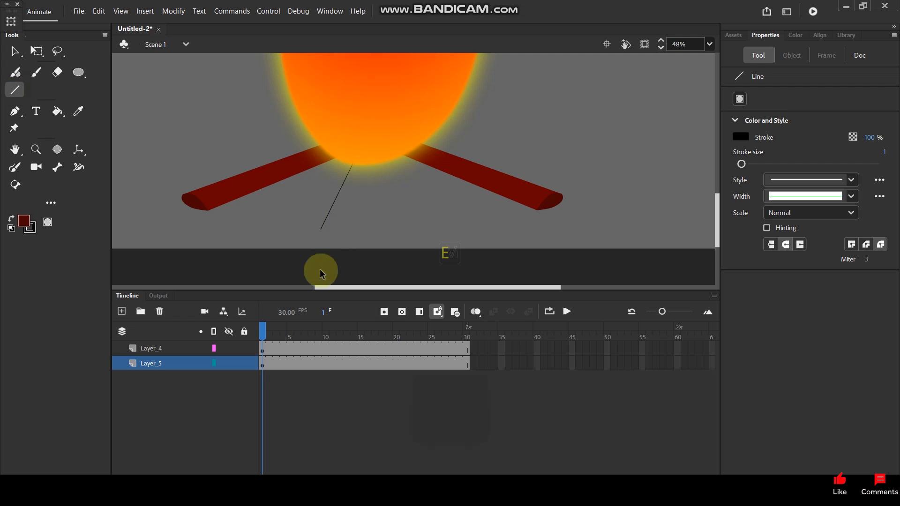
key("ctrl+z")
Show the flame's layer, Layer_4, as outlines only
left_click(214, 349)
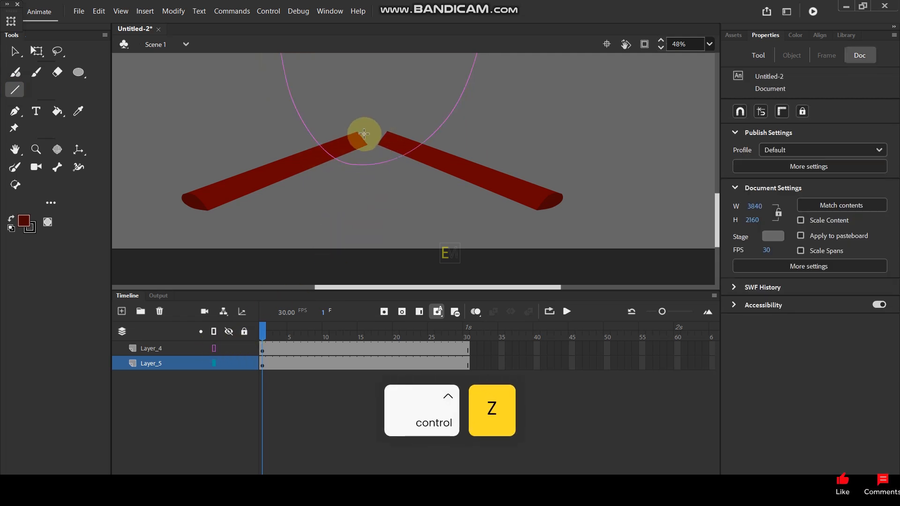
left_click_drag(363, 136, 320, 231)
left_click_drag(376, 131, 402, 227)
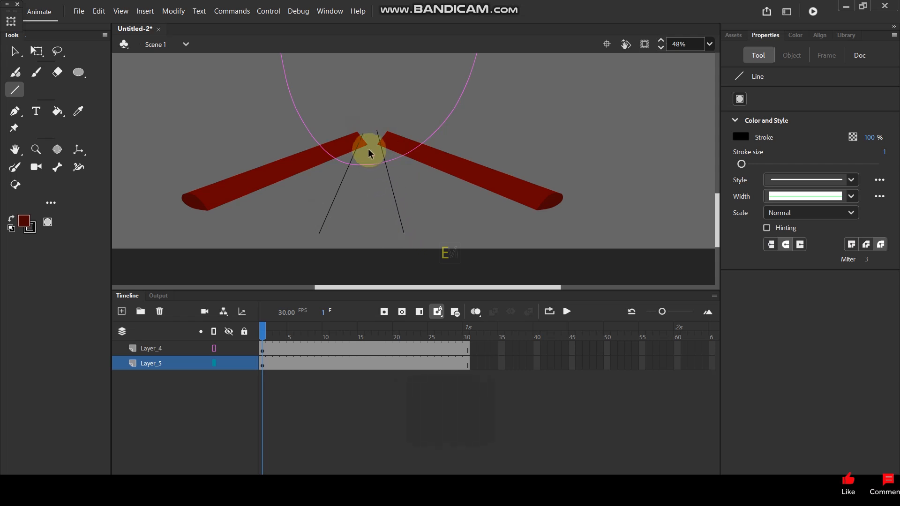
key("ctrl+z")
key("ctrl+z")
Between the two logs, draw a third log outline with two downward diverging lines, an oval lower end and a curved top edge
left_click_drag(362, 152, 341, 229)
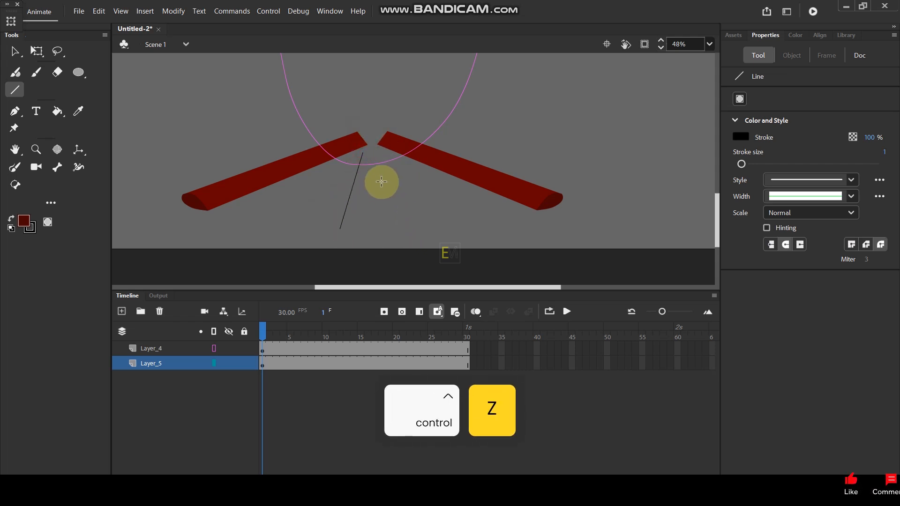
left_click_drag(377, 152, 377, 233)
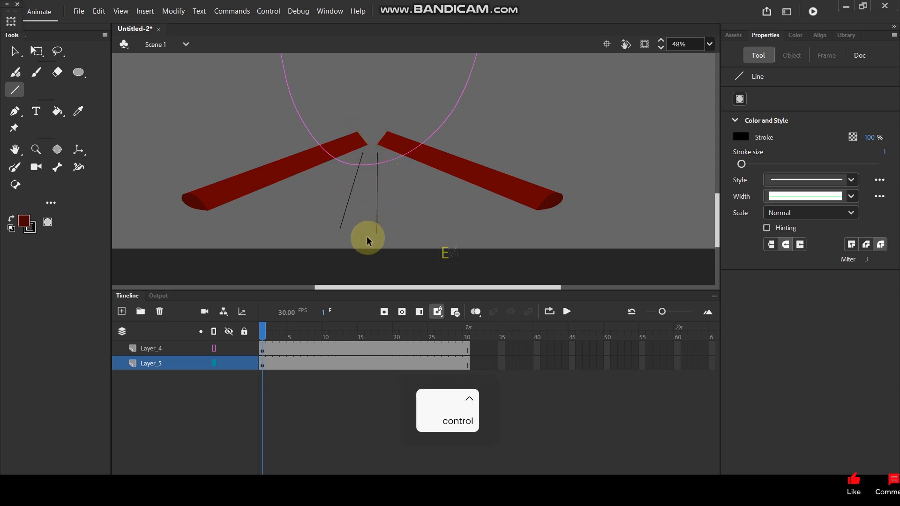
scroll(368, 237, "up", 3)
left_click(15, 169)
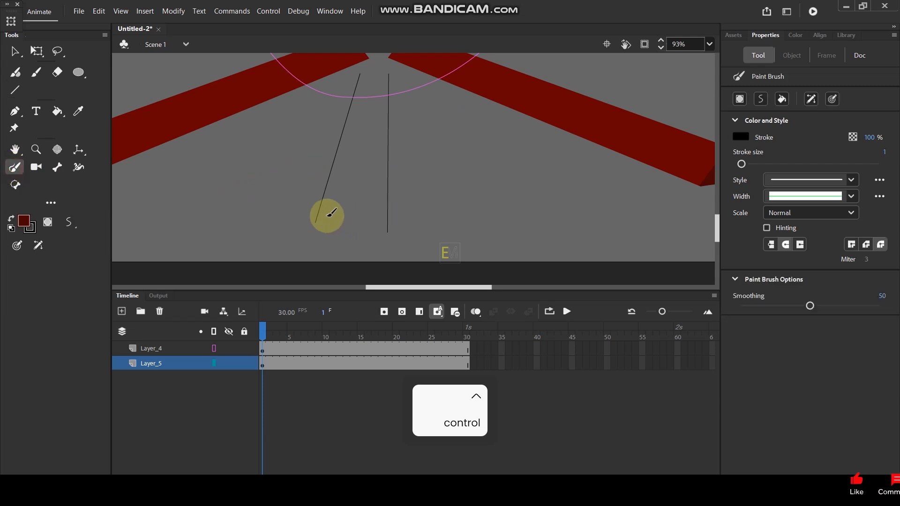
mouse_move(319, 214)
left_mouse_down()
mouse_move(388, 222)
mouse_move(363, 227)
mouse_move(317, 214)
left_mouse_up()
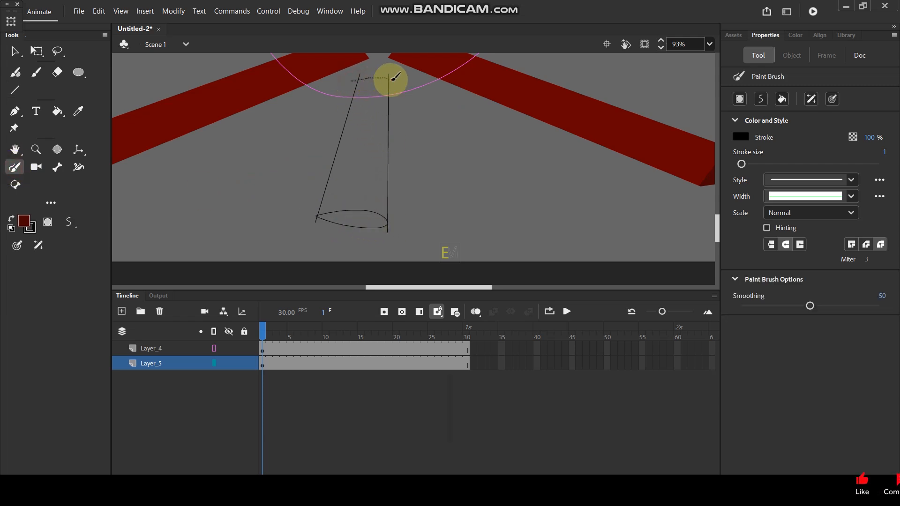
left_click_drag(397, 80, 396, 81)
Fill the middle log's body and oval end with the matching dark reds sampled from the right log's body and end
key("i")
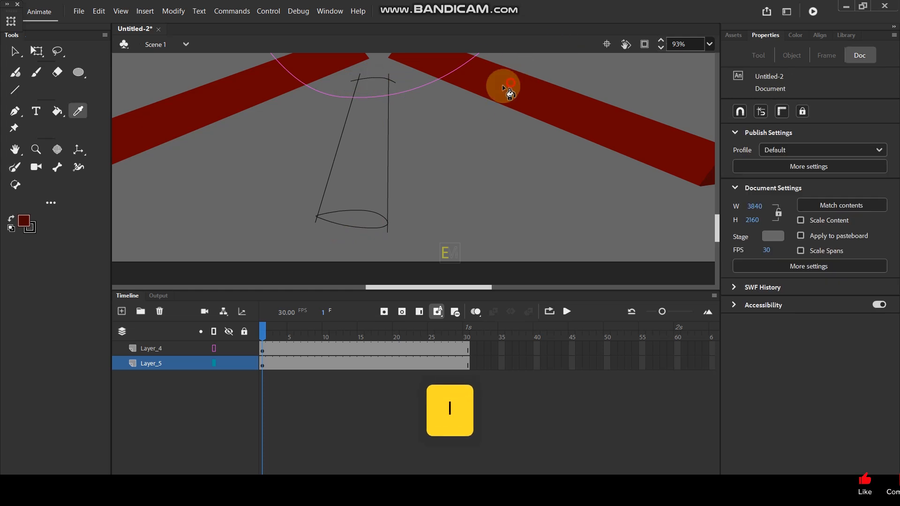
left_click(511, 80)
left_click(373, 159)
key("i")
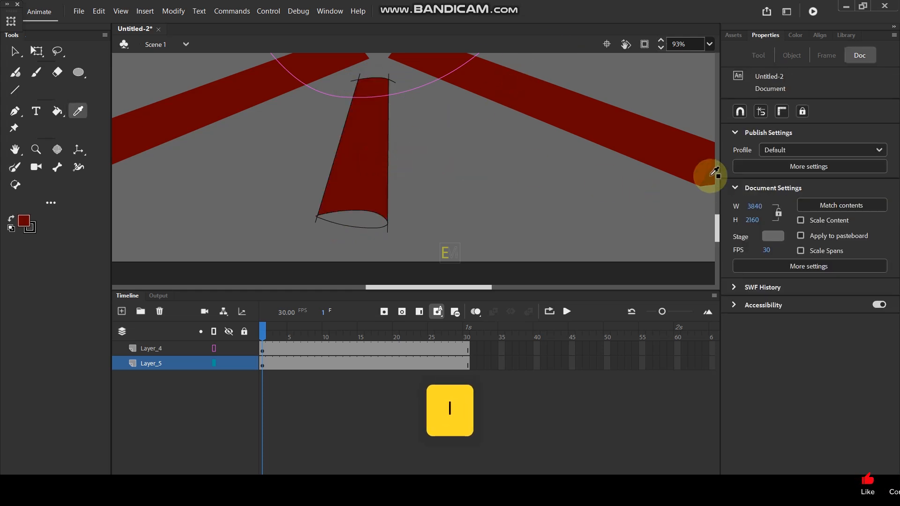
left_click(711, 175)
left_click(361, 221)
Delete the middle log's outline strokes and turn off the outline display of Layer_4
left_click(14, 51)
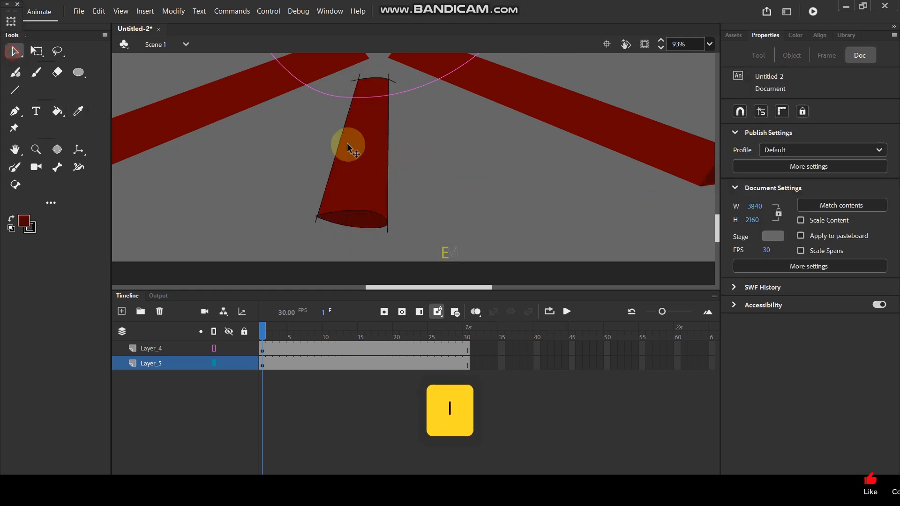
double_click(386, 227)
key("Delete")
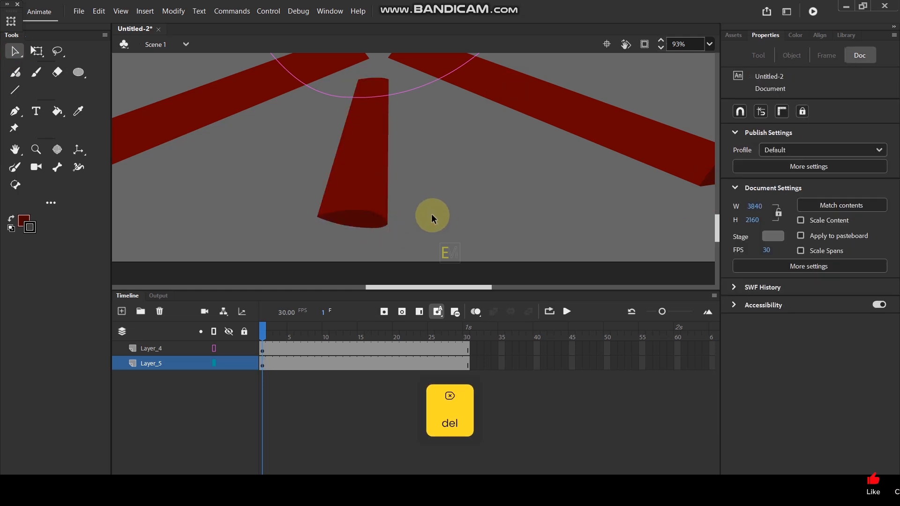
left_click(210, 352)
scroll(457, 183, "down", 5)
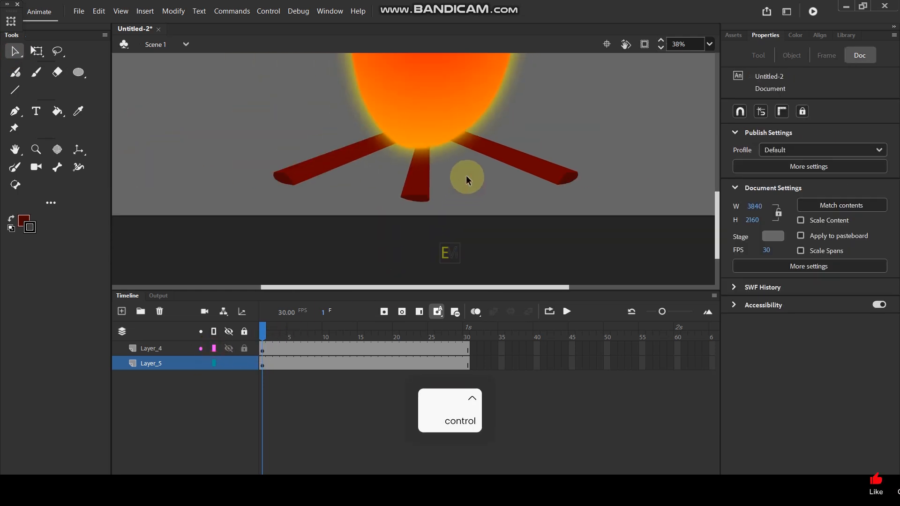
Select the flame and all three logs together and move them up on the stage
scroll(468, 141, "down", 3)
left_click_drag(390, 92, 463, 187)
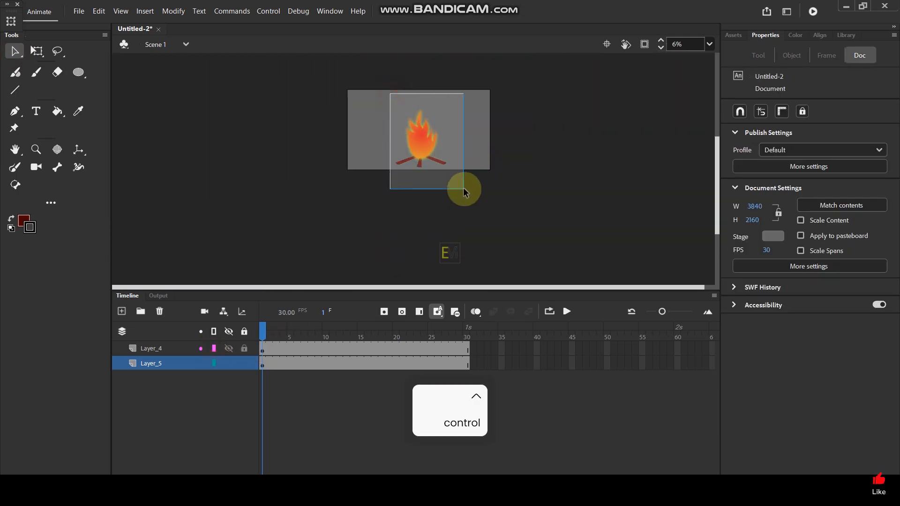
left_click_drag(420, 155, 466, 145)
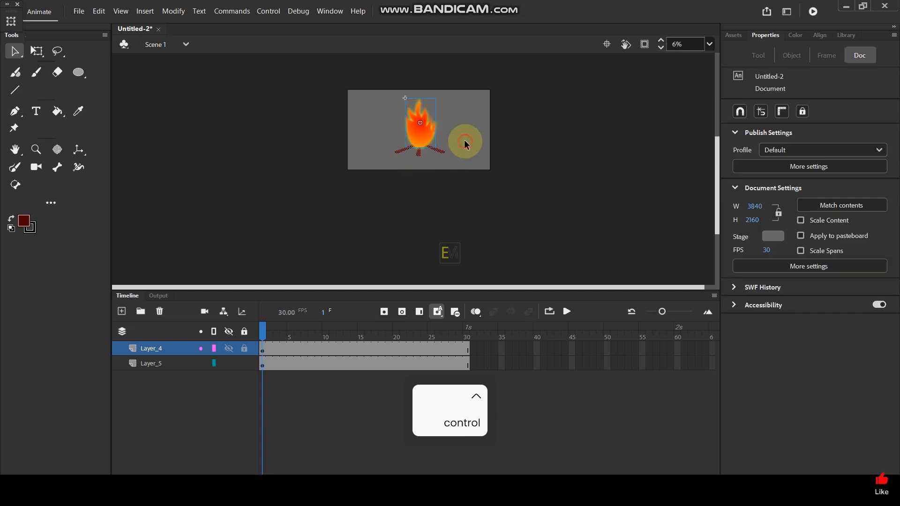
Test the movie to check the burning flame above the three logs
key("ctrl+Return")
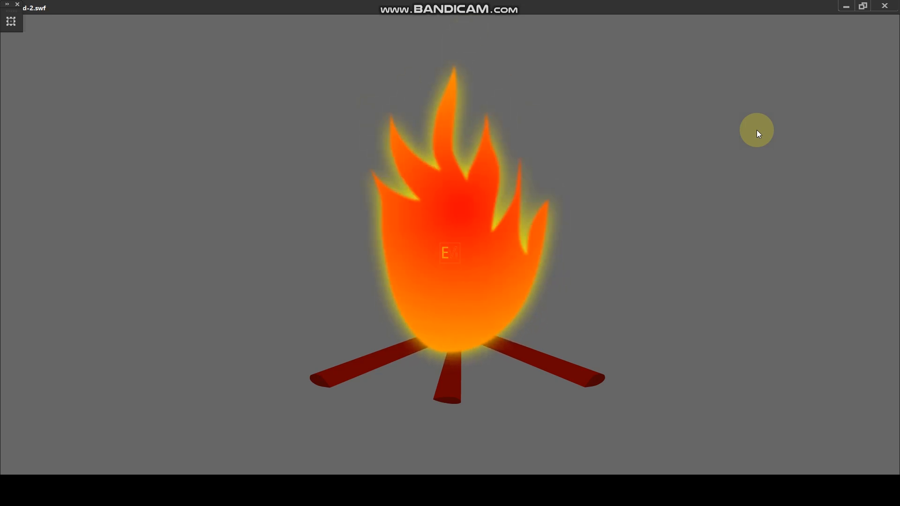
left_click(451, 486)
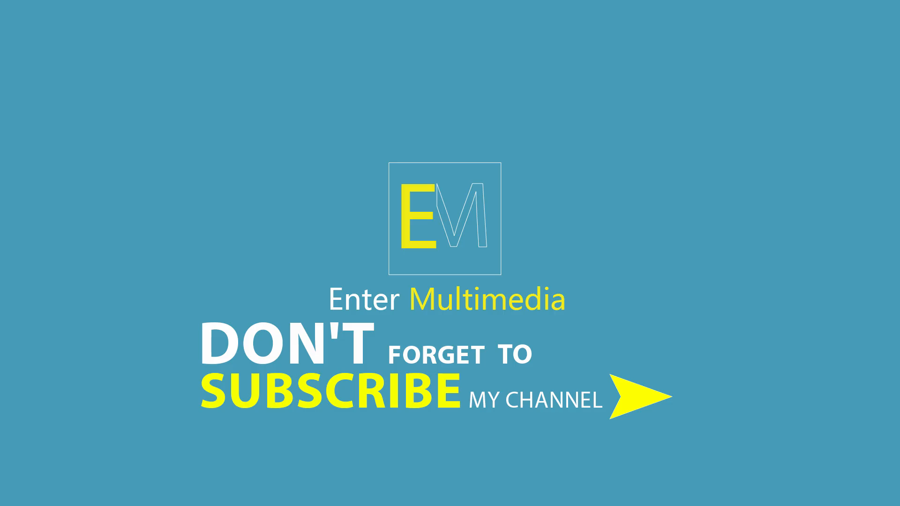